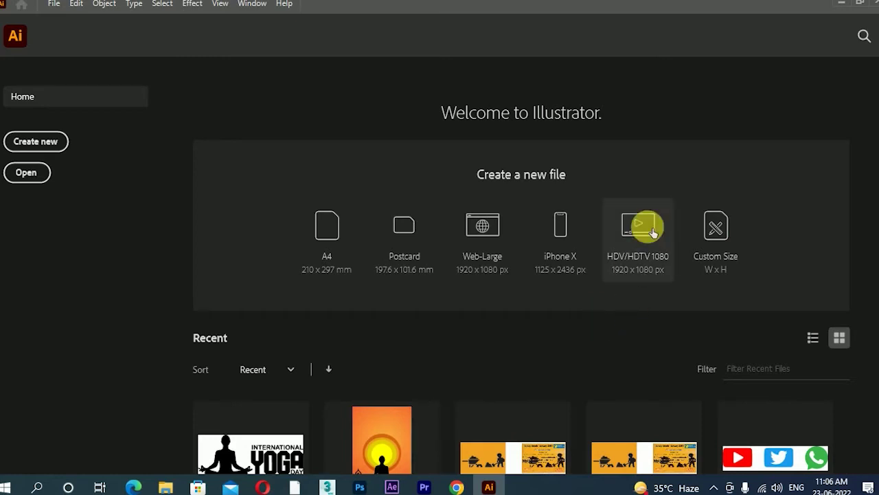
Create a new document from the recent custom 720 x 1280 px preset
{"action": "left_click", "coordinate": [39, 145]}
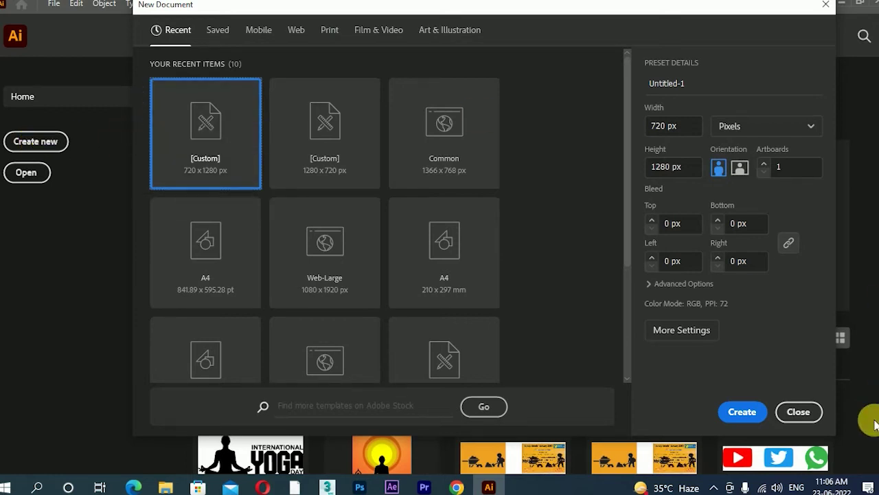
{"action": "left_click", "coordinate": [741, 411]}
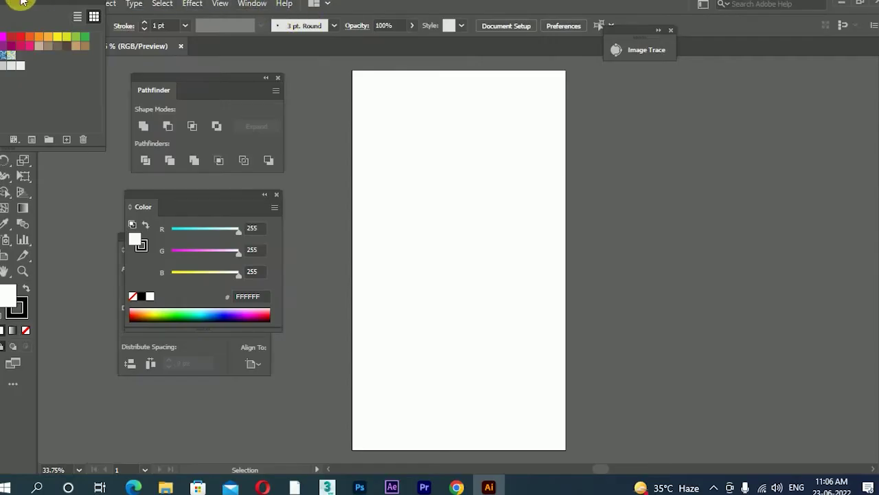
Show the Symbols panel and open the Arrows symbol library, enlarged and placed beside the artboard
{"action": "left_click", "coordinate": [253, 5]}
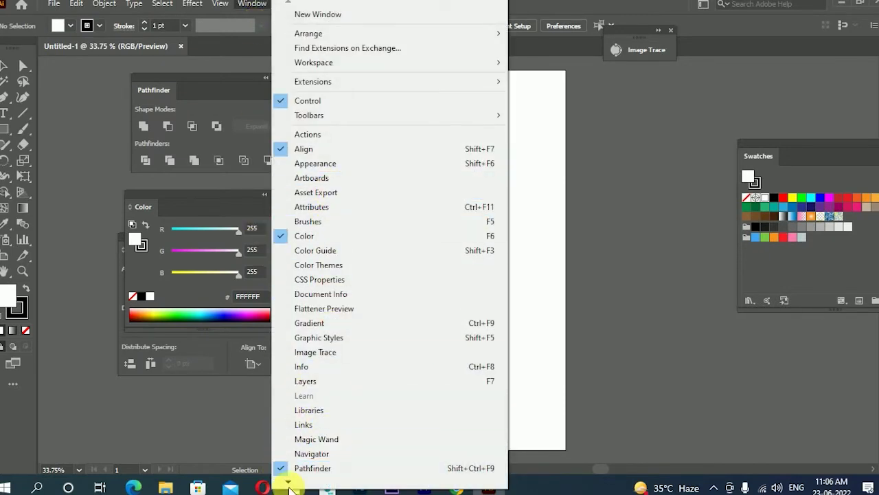
{"action": "mouse_move", "coordinate": [288, 483]}
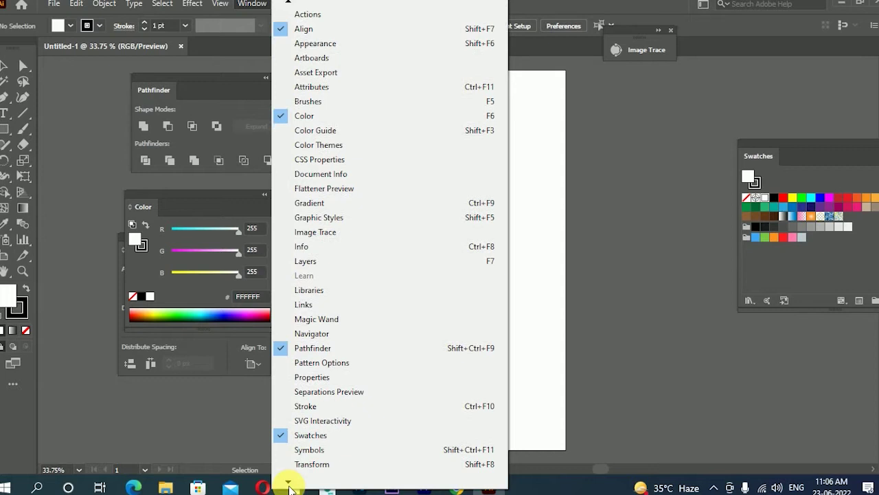
{"action": "left_click", "coordinate": [334, 418]}
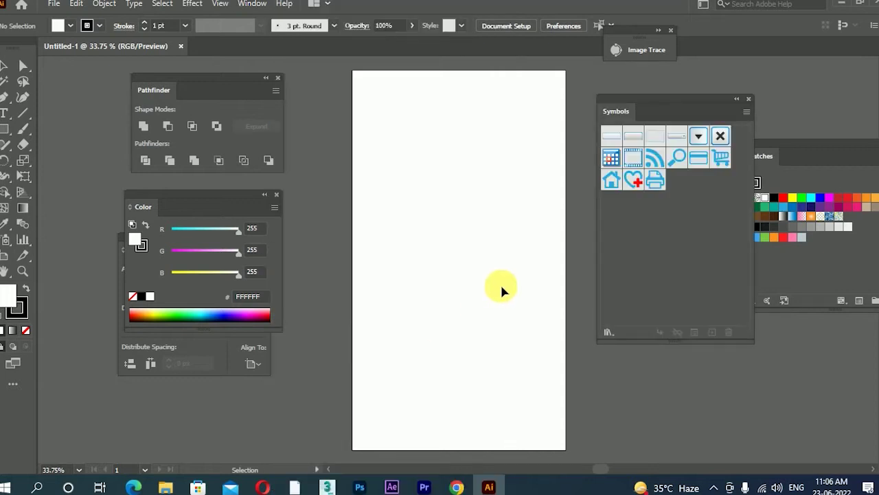
{"action": "left_click", "coordinate": [609, 332]}
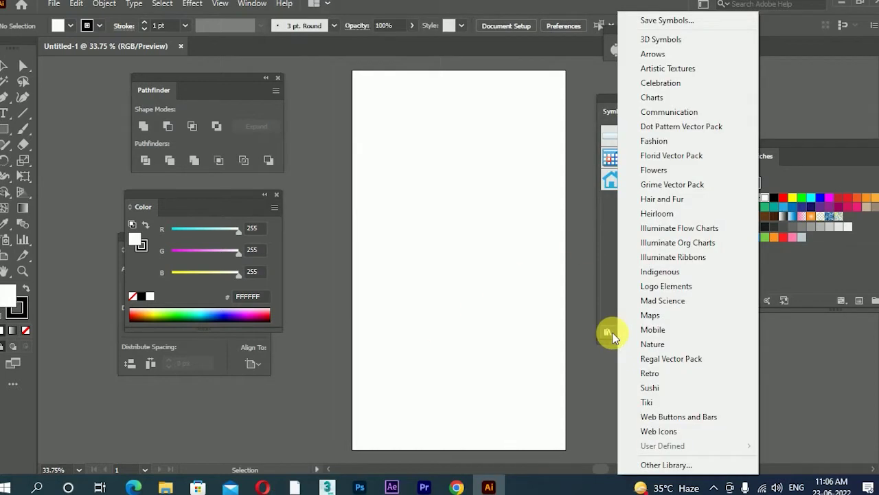
{"action": "left_click", "coordinate": [704, 52]}
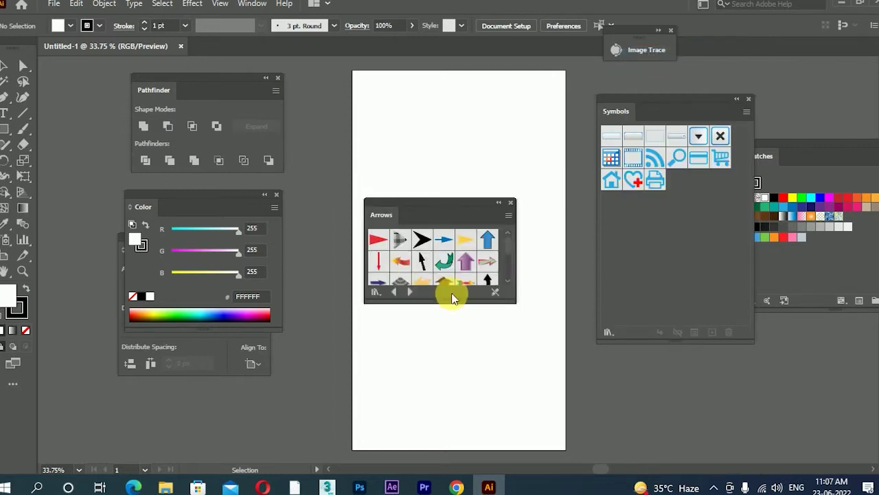
{"action": "left_click_drag", "start_coordinate": [475, 305], "coordinate": [498, 410]}
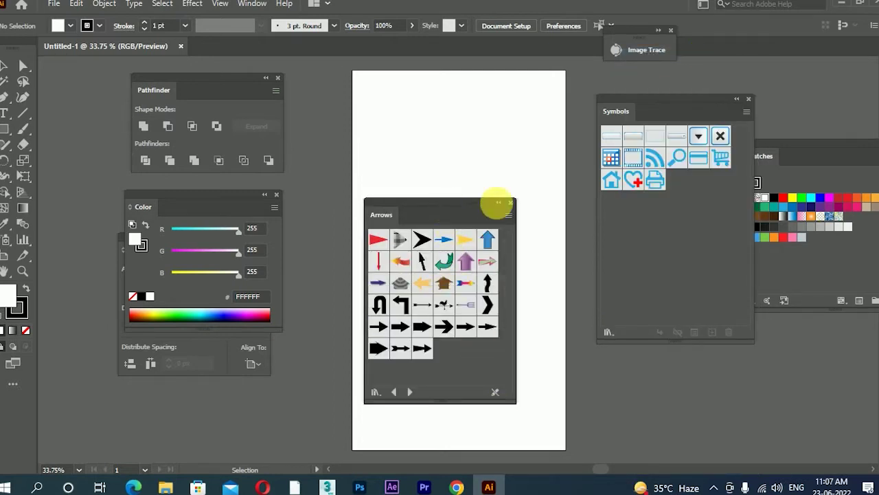
{"action": "left_click_drag", "start_coordinate": [465, 207], "coordinate": [701, 76]}
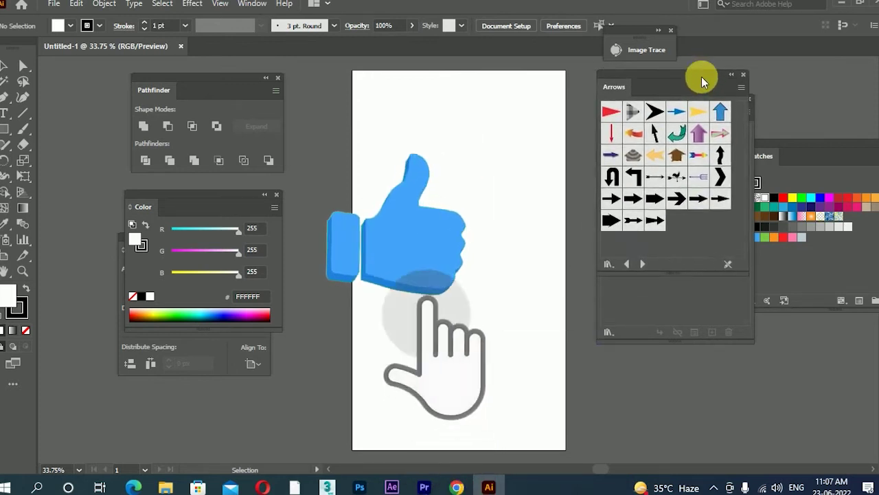
Open the Nature symbol library and place an instance of the Butterfly symbol on the artboard
{"action": "left_click", "coordinate": [607, 330]}
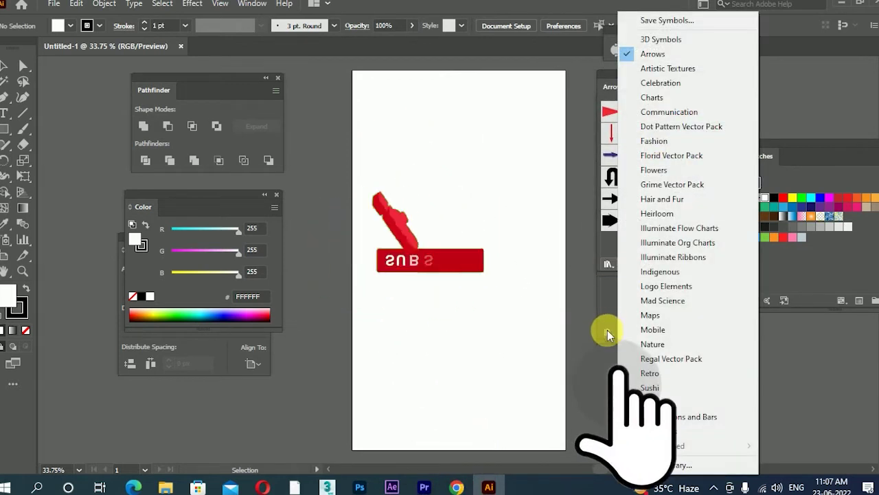
{"action": "left_click", "coordinate": [652, 343]}
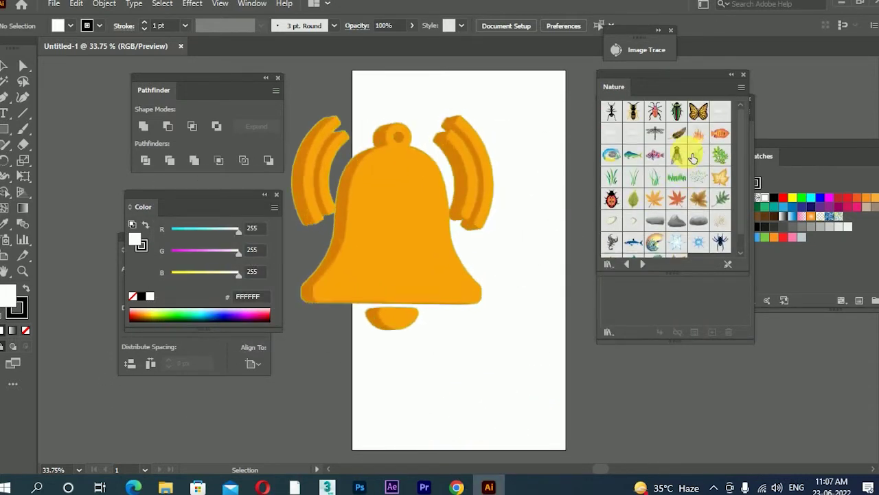
{"action": "left_click", "coordinate": [698, 110]}
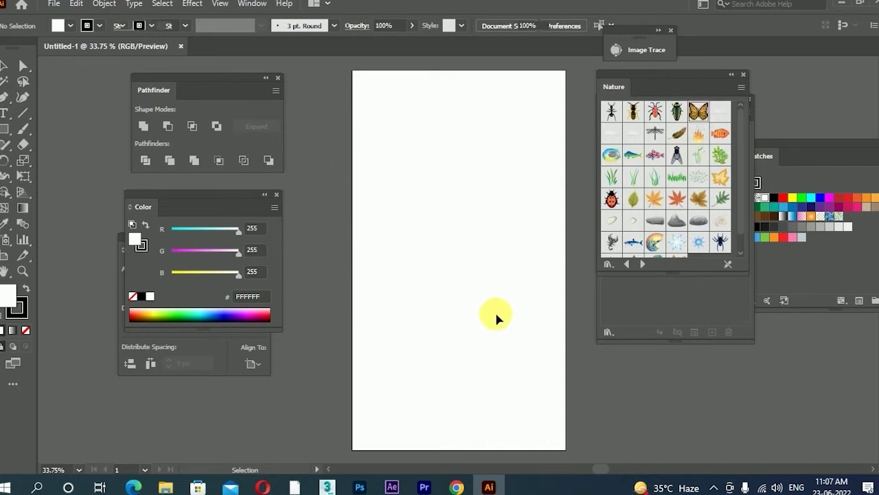
{"action": "left_click_drag", "start_coordinate": [497, 318], "coordinate": [497, 318]}
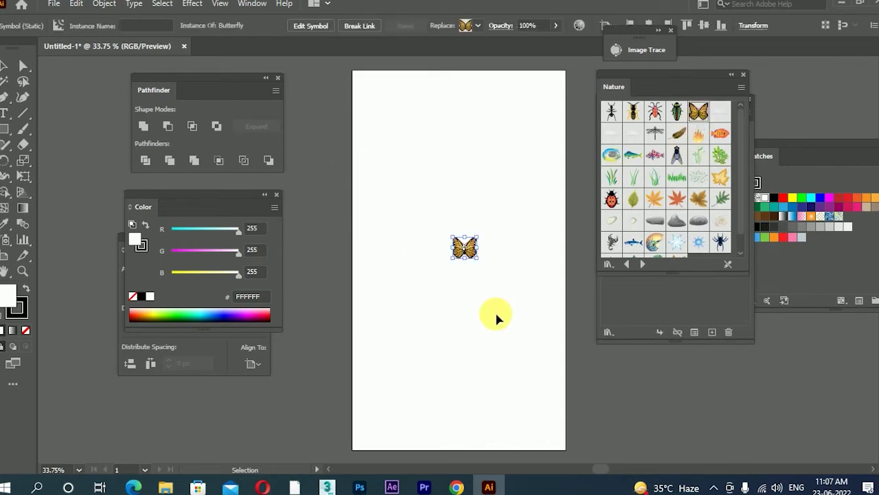
Enlarge the butterfly to more than half the artboard's width and move it into the artboard's upper half
{"action": "left_click_drag", "start_coordinate": [477, 237], "coordinate": [529, 158]}
{"action": "left_click", "coordinate": [527, 367]}
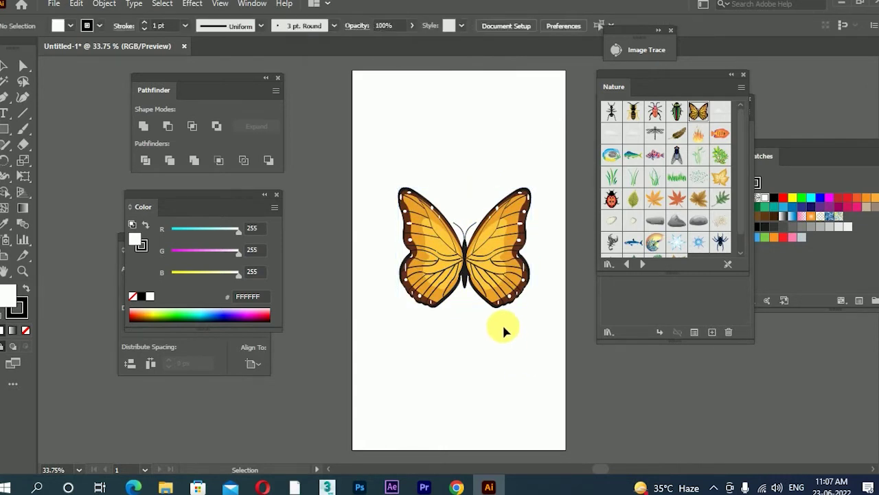
{"action": "left_click_drag", "start_coordinate": [485, 275], "coordinate": [484, 247]}
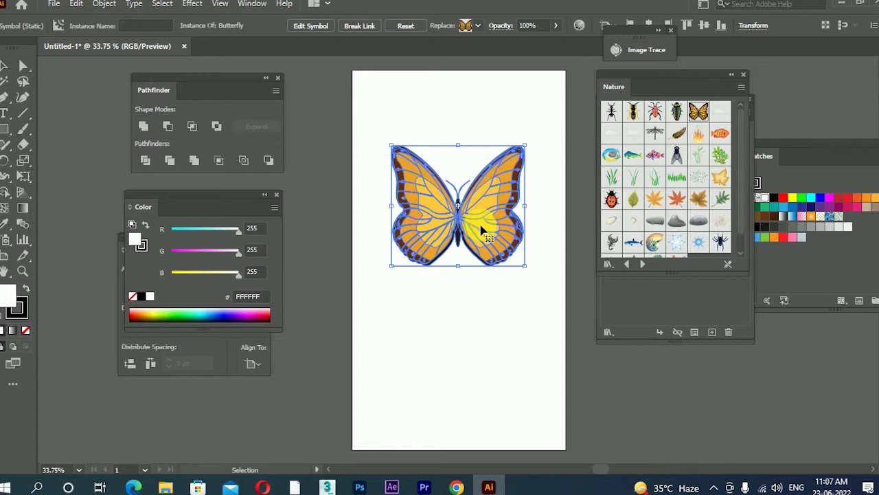
Show the Layers panel, check the contents of Layer 1, and spread the Layers, Nature and Symbols panels apart
{"action": "key", "text": "F7"}
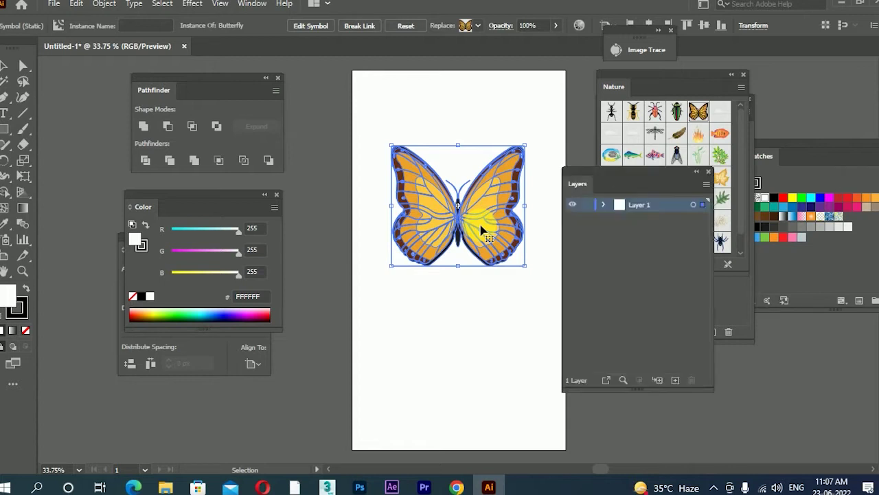
{"action": "left_click", "coordinate": [604, 205]}
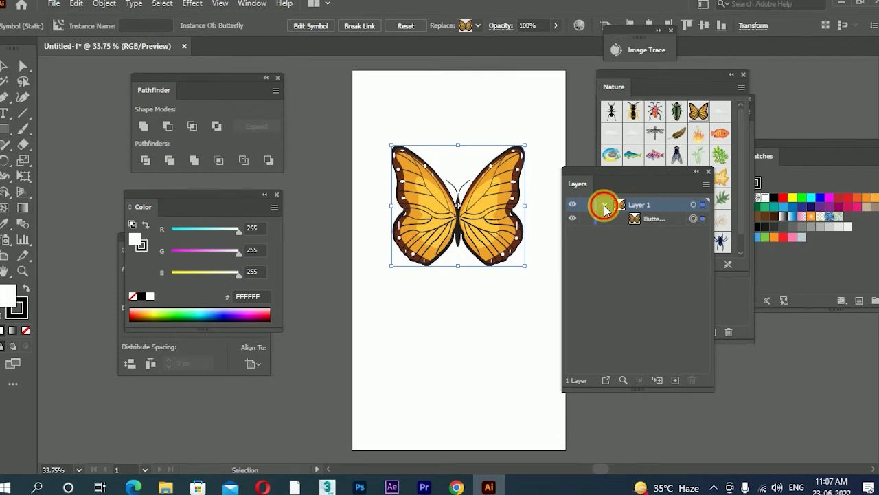
{"action": "left_click", "coordinate": [605, 206]}
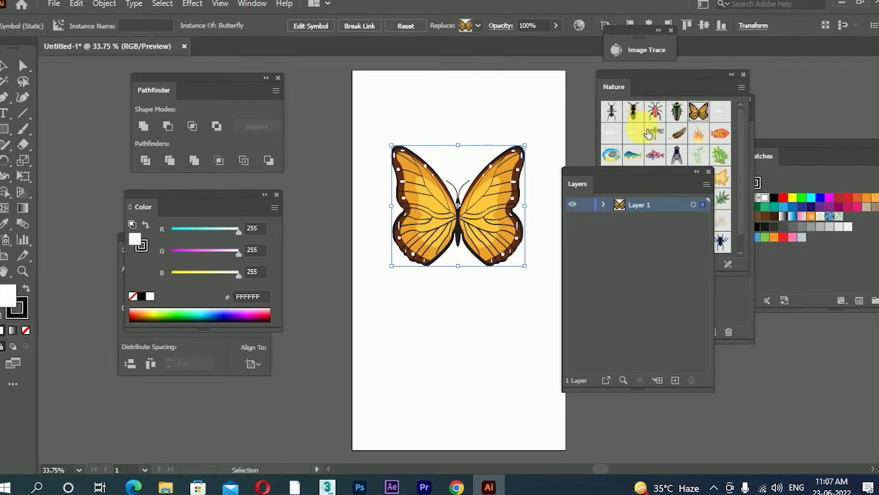
{"action": "left_click", "coordinate": [672, 89]}
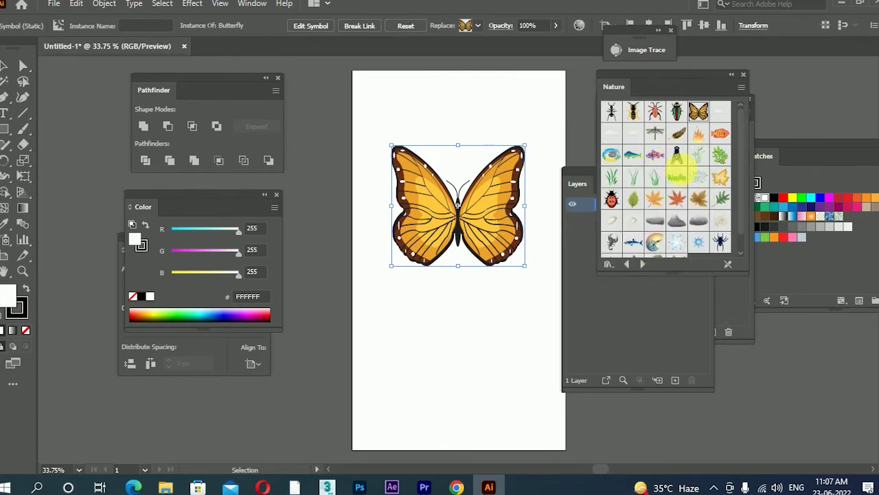
{"action": "left_click_drag", "start_coordinate": [583, 176], "coordinate": [191, 188]}
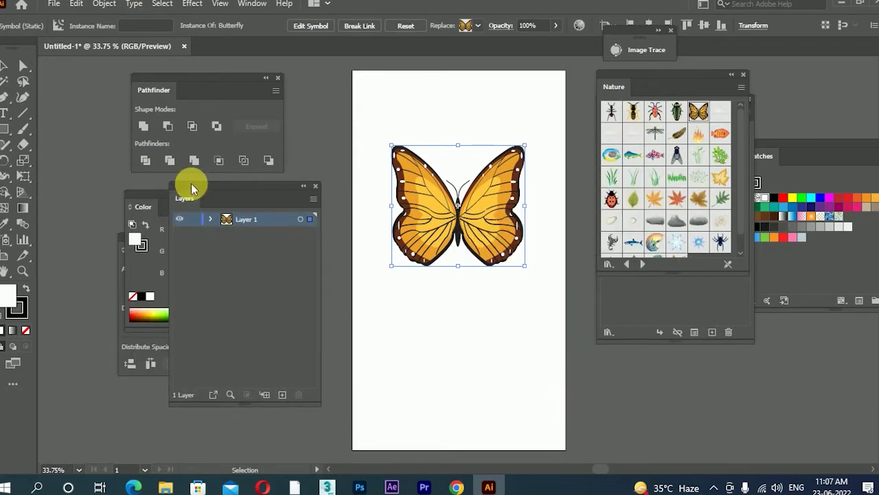
{"action": "left_click_drag", "start_coordinate": [700, 74], "coordinate": [799, 77]}
{"action": "left_click_drag", "start_coordinate": [653, 99], "coordinate": [618, 99]}
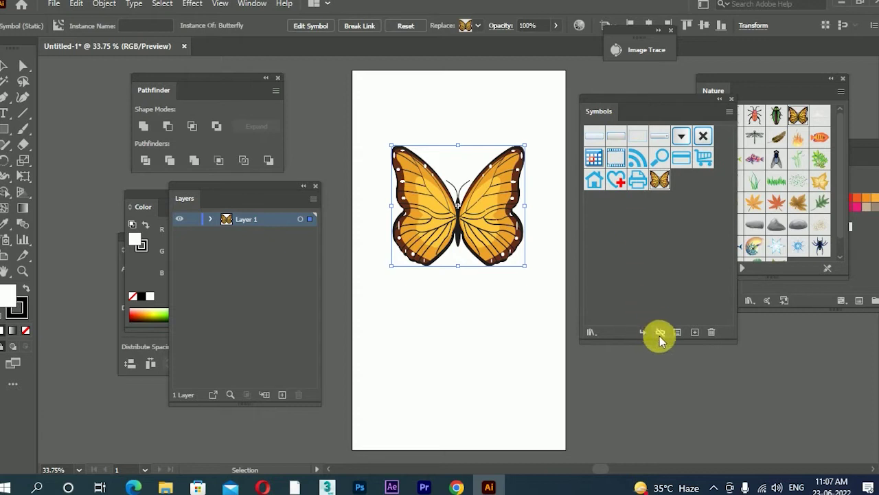
Break the butterfly's link to its symbol and ungroup the artwork into separate wings, body and antennae
{"action": "left_click", "coordinate": [662, 332]}
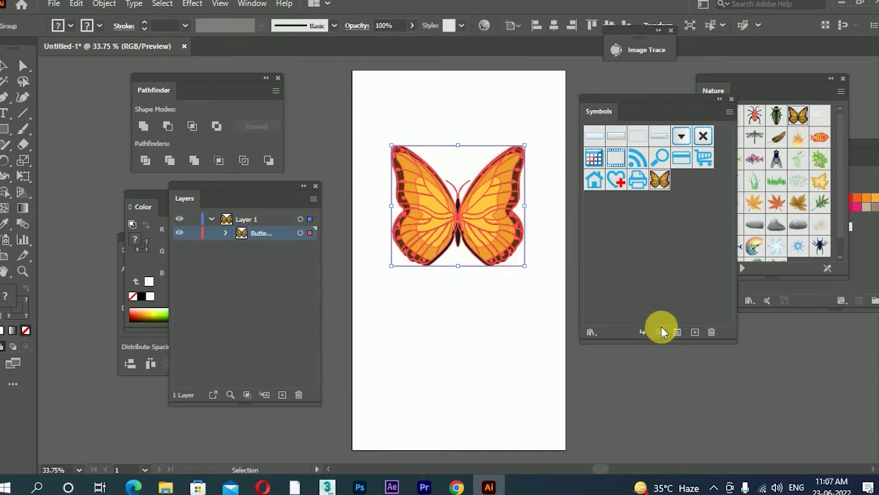
{"action": "right_click", "coordinate": [496, 217]}
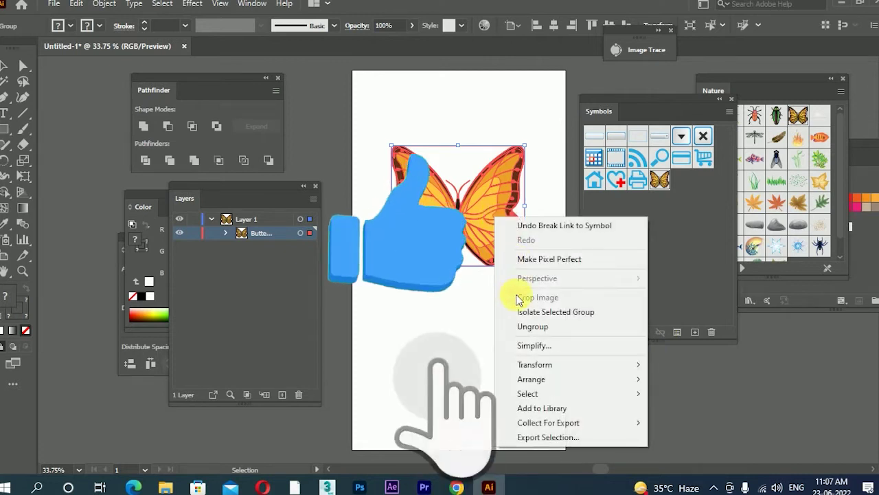
{"action": "left_click", "coordinate": [523, 329]}
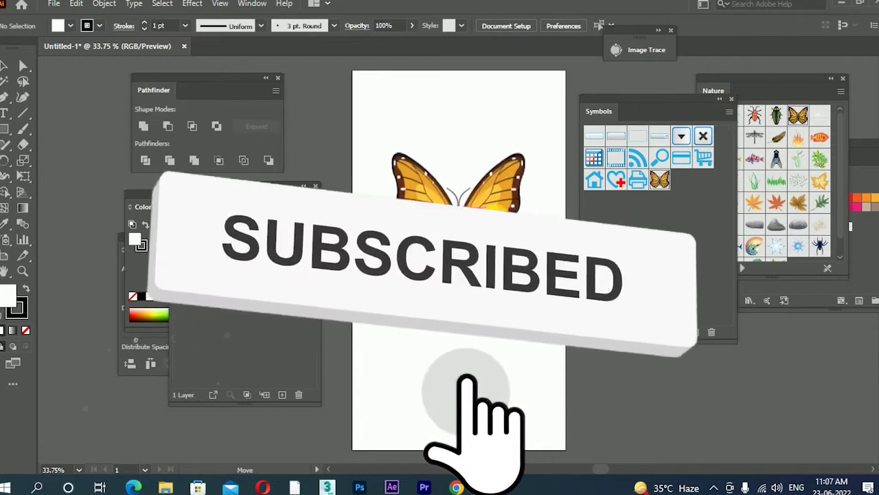
{"action": "left_click", "coordinate": [501, 218]}
{"action": "right_click", "coordinate": [504, 223]}
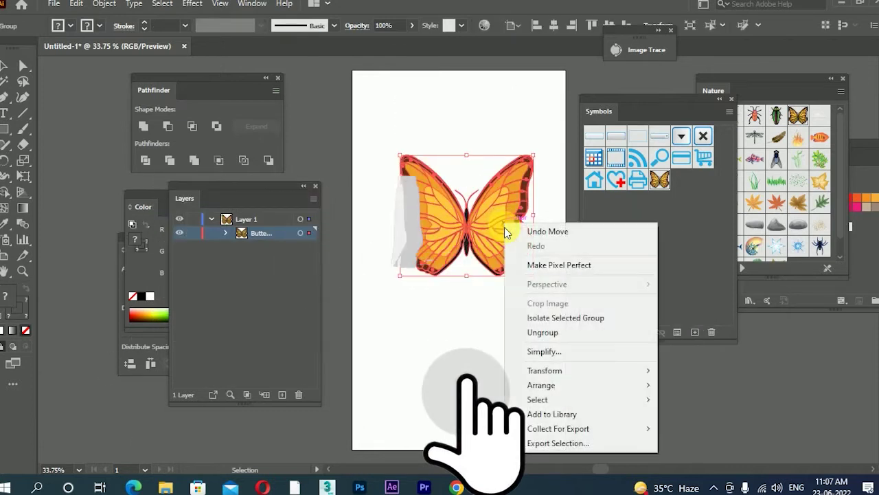
{"action": "left_click", "coordinate": [523, 332]}
Pull the butterfly's two wings and body apart from one another on the artboard
{"action": "left_click_drag", "start_coordinate": [501, 239], "coordinate": [533, 232]}
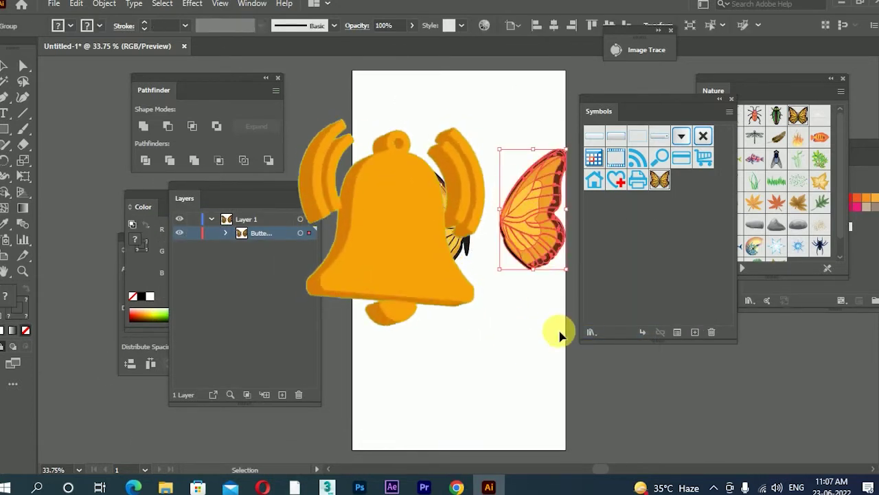
{"action": "left_click_drag", "start_coordinate": [448, 236], "coordinate": [421, 247]}
{"action": "left_click_drag", "start_coordinate": [473, 236], "coordinate": [484, 232]}
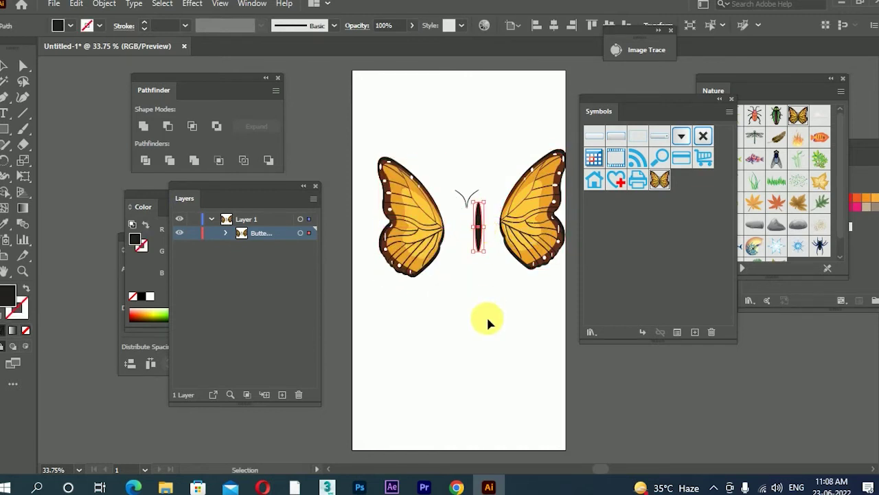
Return the butterfly's body and both wings to their original positions so the parts join again
{"action": "key", "text": "shift+Left"}
{"action": "key", "text": "shift+Left"}
{"action": "key", "text": "shift+Left"}
{"action": "key", "text": "shift+Left"}
{"action": "key", "text": "shift+Left"}
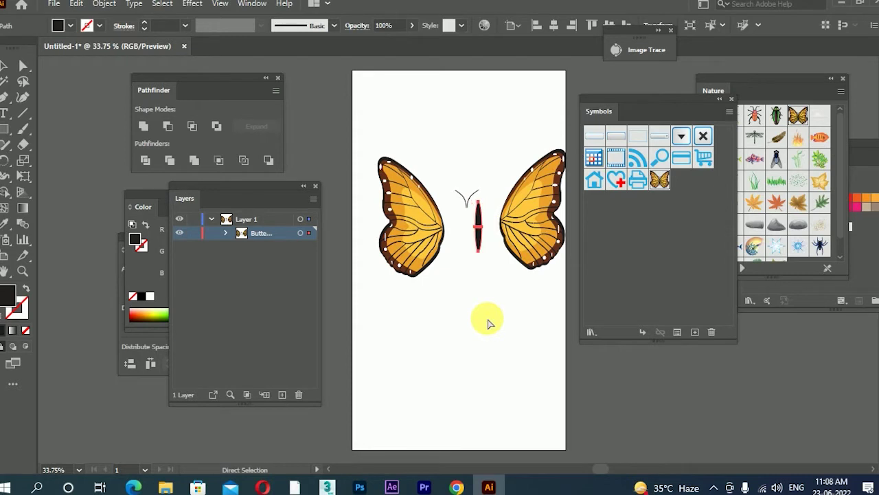
{"action": "left_click", "coordinate": [486, 321]}
{"action": "key", "text": "a"}
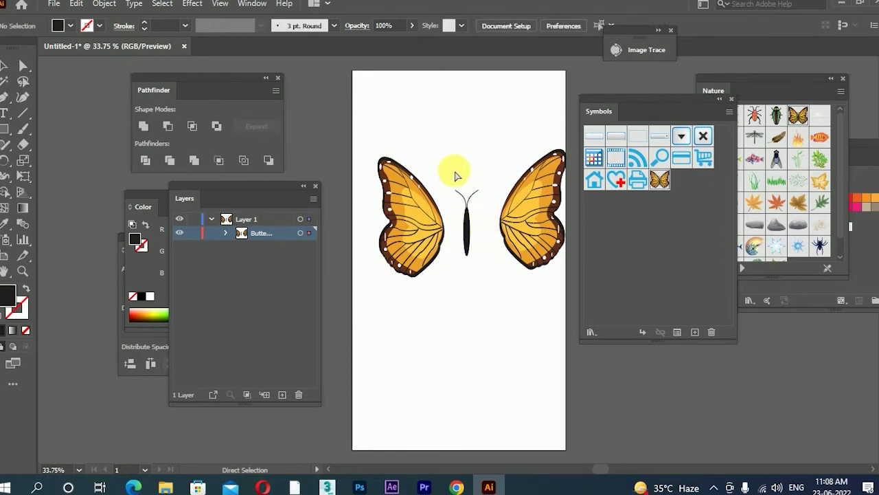
{"action": "left_click_drag", "start_coordinate": [412, 215], "coordinate": [436, 214]}
{"action": "left_click_drag", "start_coordinate": [525, 228], "coordinate": [504, 230]}
{"action": "key", "text": "v"}
{"action": "left_click", "coordinate": [495, 141]}
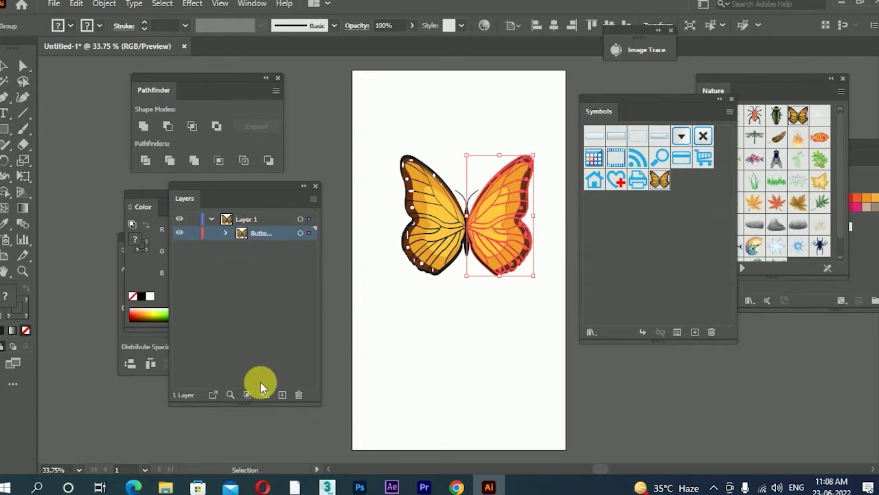
Add a new layer above Layer 1 and name it "left"
{"action": "left_click", "coordinate": [277, 224]}
{"action": "left_click", "coordinate": [280, 393]}
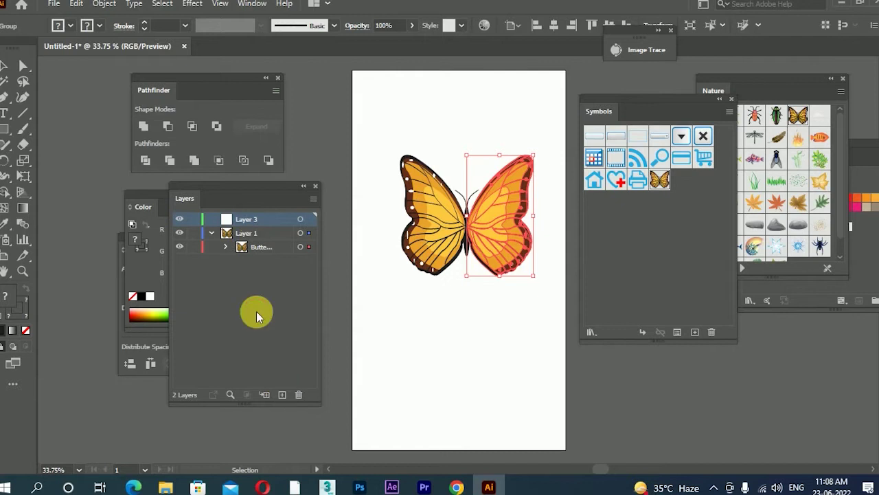
{"action": "double_click", "coordinate": [246, 220]}
{"action": "key", "text": "BackSpace"}
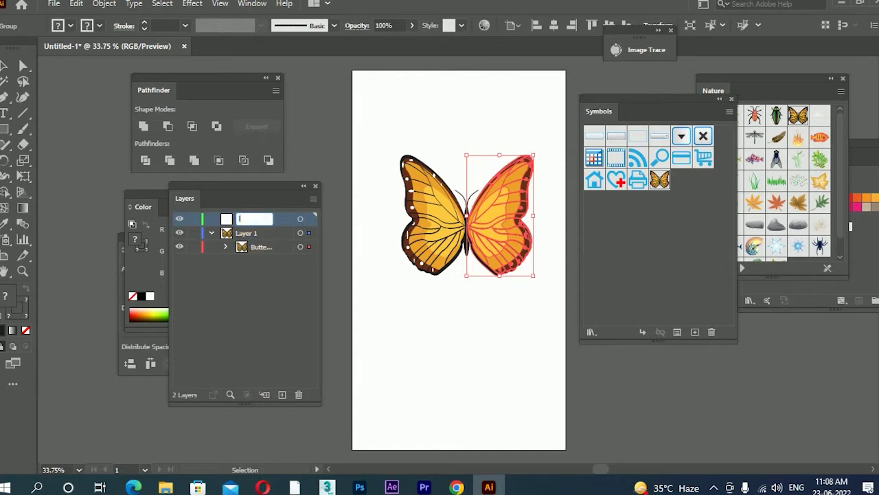
{"action": "key", "text": "Return"}
Transfer the butterfly's right-hand wing from Layer 1 to the "left" layer, pasting it in front at the same position
{"action": "key", "text": "a"}
{"action": "left_click", "coordinate": [498, 239]}
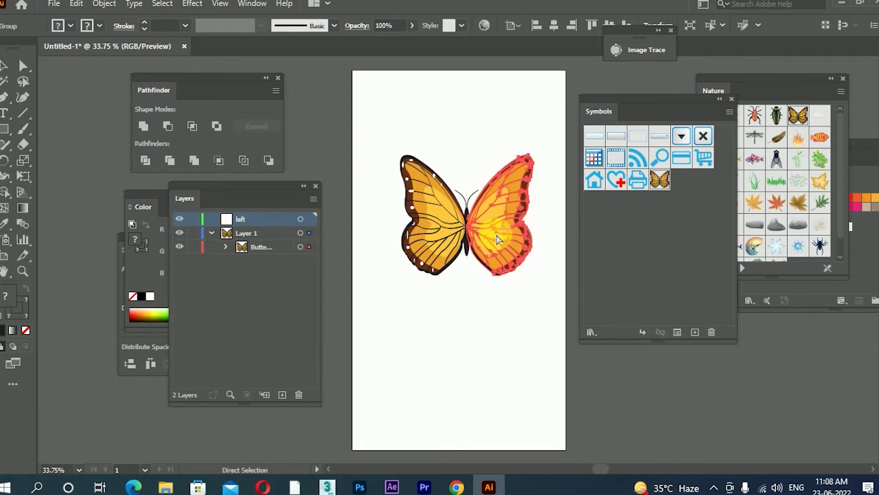
{"action": "key", "text": "Delete"}
{"action": "key", "text": "v"}
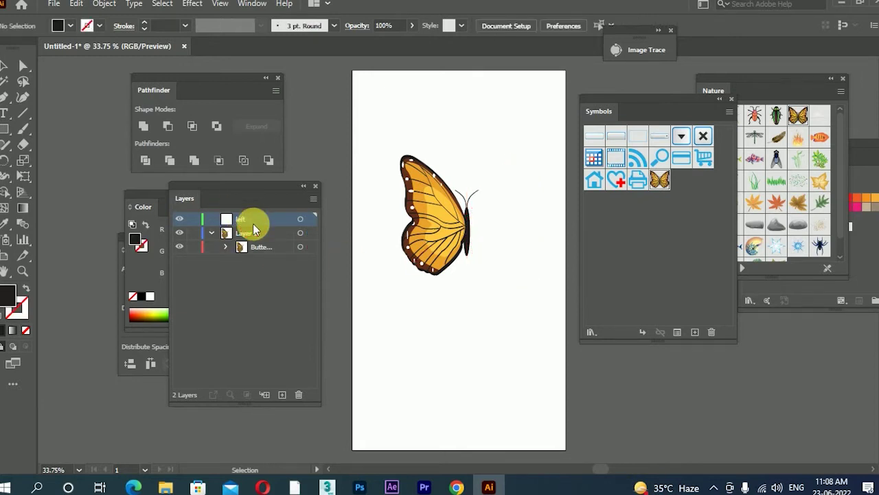
{"action": "key", "text": "ctrl+f"}
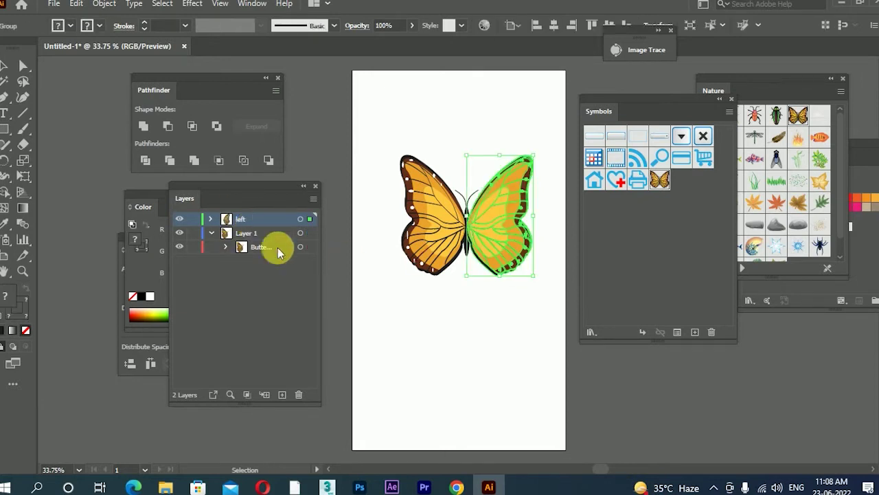
Cut the butterfly's left-hand wing out of Layer 1
{"action": "left_click", "coordinate": [446, 328]}
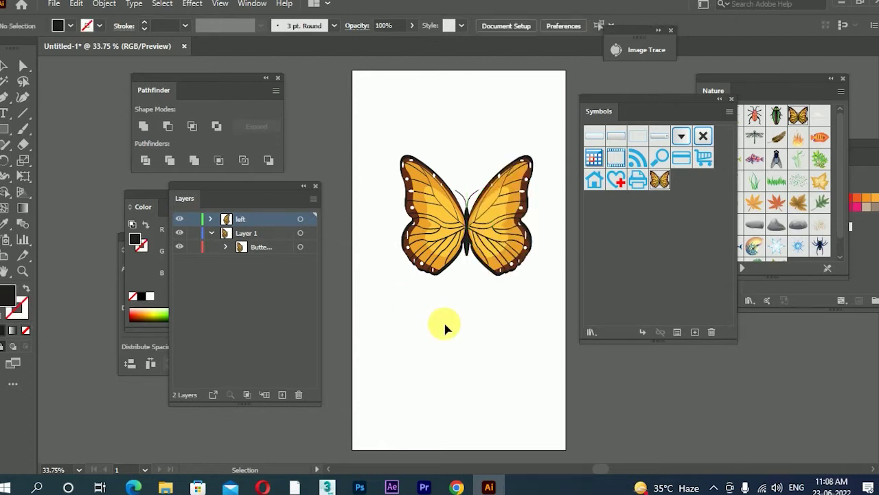
{"action": "left_click", "coordinate": [432, 228]}
{"action": "key", "text": "Delete"}
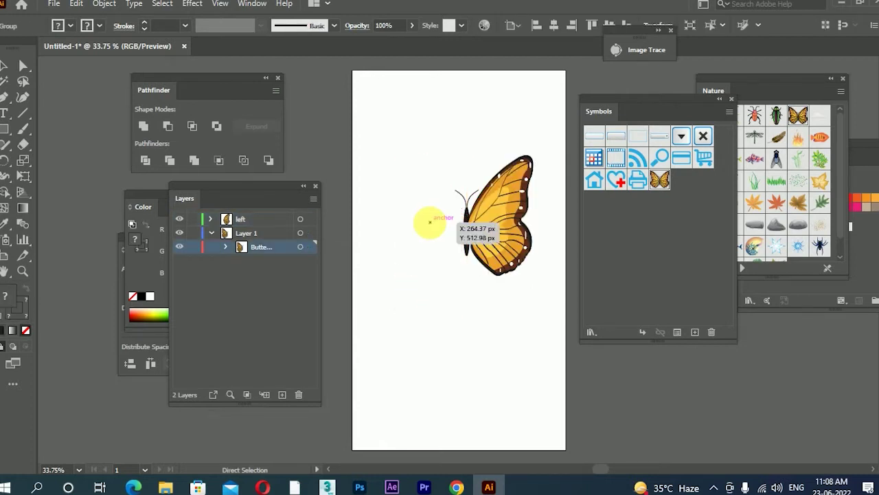
Add a new layer directly above Layer 1 and name it "right"
{"action": "left_click", "coordinate": [282, 395]}
{"action": "double_click", "coordinate": [242, 233]}
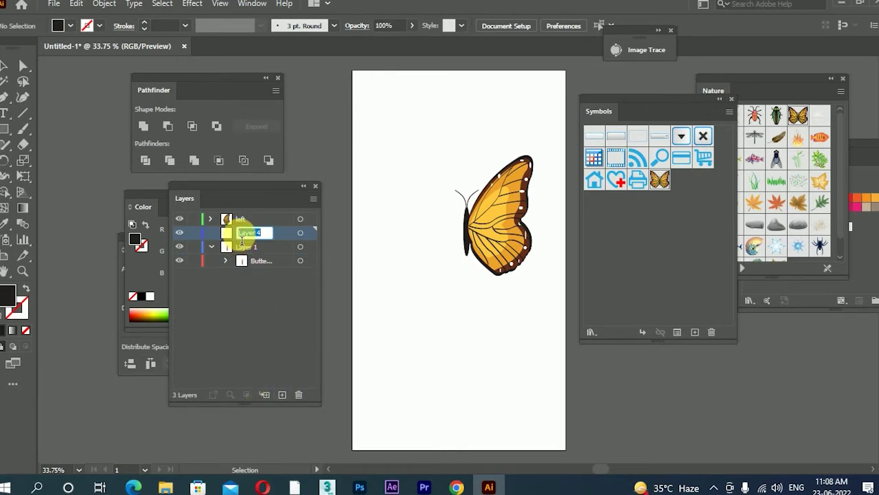
{"action": "type", "text": "r"}
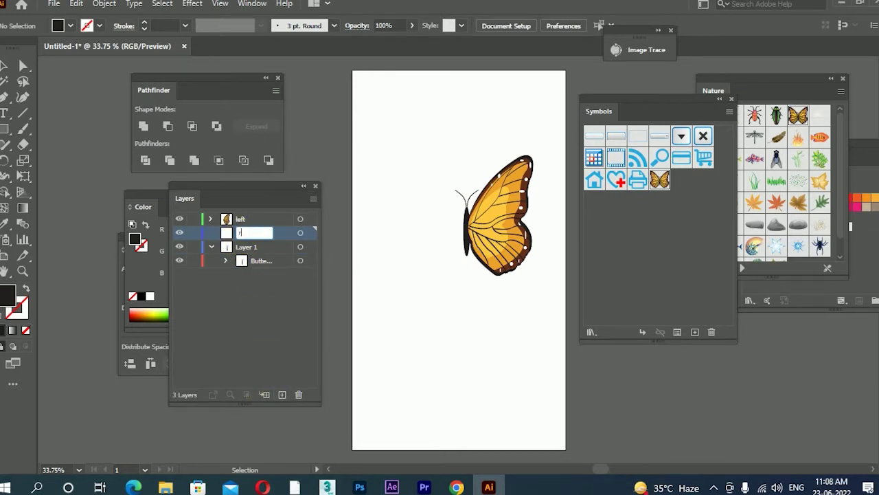
{"action": "type", "text": "ight"}
{"action": "left_click", "coordinate": [242, 232]}
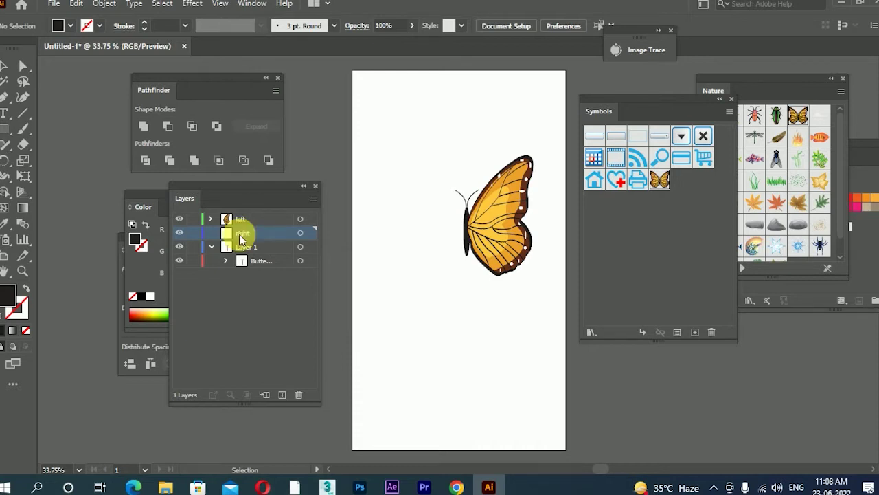
Paste the cut wing in front on the "right" layer at its original position
{"action": "key", "text": "ctrl+f"}
{"action": "key", "text": "v"}
{"action": "left_click", "coordinate": [521, 315]}
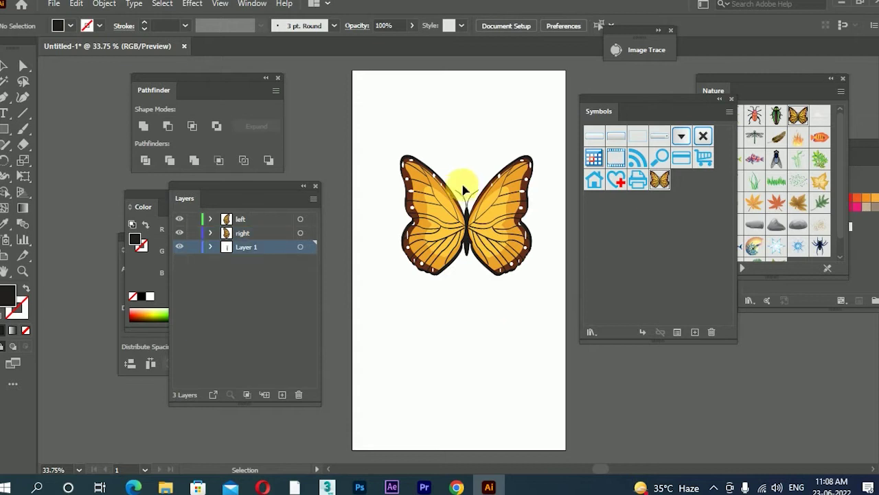
Cut the butterfly's body from its nested sublayer and paste it in the same place directly on Layer 1
{"action": "left_click", "coordinate": [469, 216]}
{"action": "key", "text": "a"}
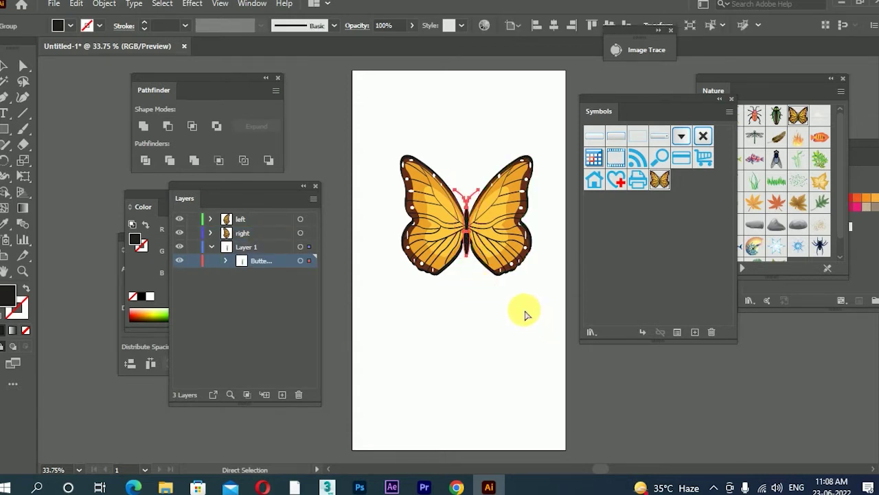
{"action": "key", "text": "Delete"}
{"action": "key", "text": "v"}
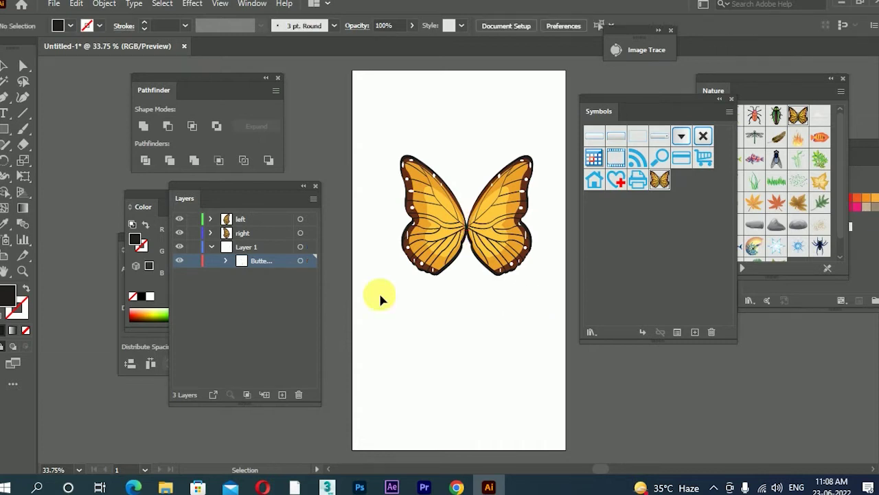
{"action": "left_click", "coordinate": [211, 246]}
{"action": "left_click", "coordinate": [250, 248]}
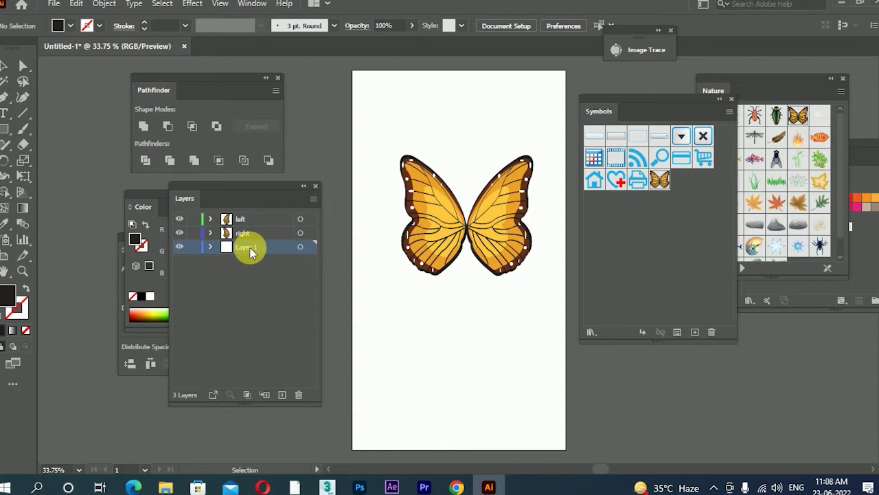
{"action": "key", "text": "ctrl+v"}
Rename Layer 1 as "mid"
{"action": "double_click", "coordinate": [250, 248]}
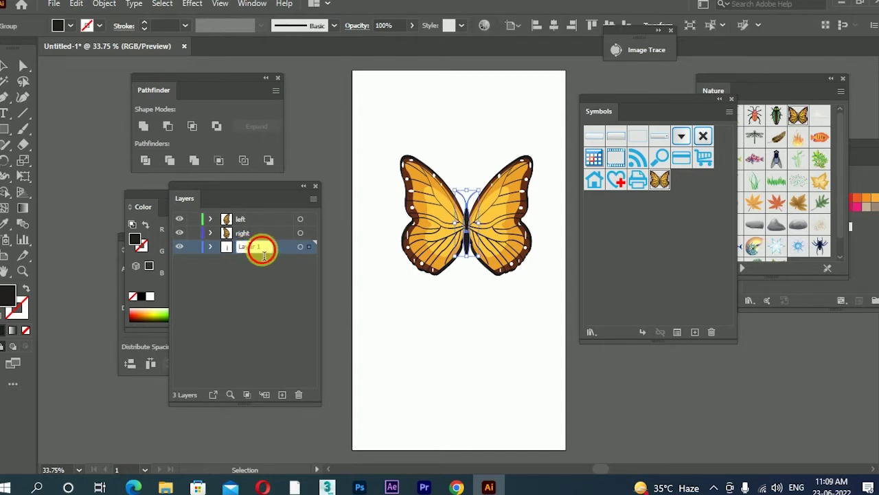
{"action": "type", "text": "mid"}
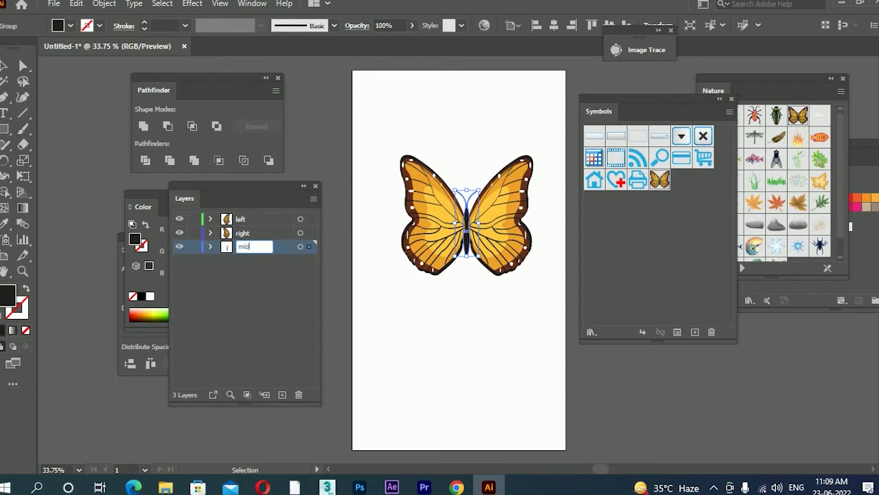
{"action": "key", "text": "Return"}
Select all the butterfly's parts, move them up near the artboard's upper edge and scale them down to about two thirds
{"action": "left_click_drag", "start_coordinate": [415, 132], "coordinate": [548, 304]}
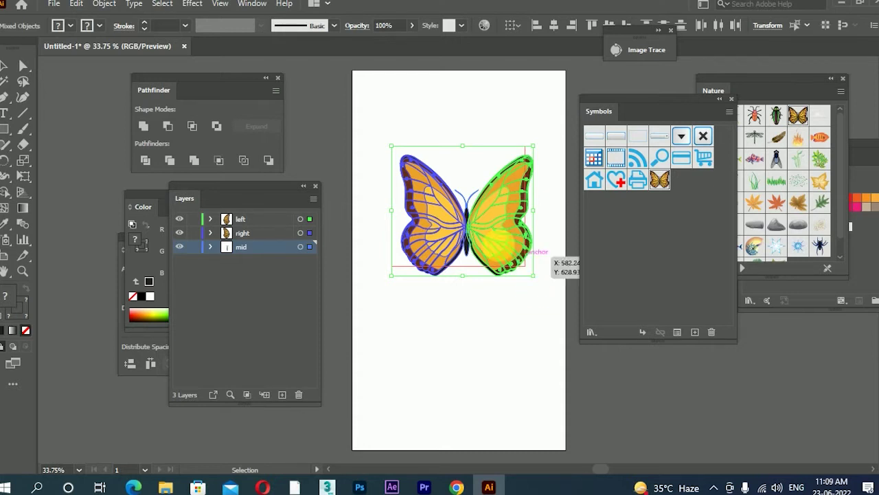
{"action": "key", "text": "ctrl+shift+a"}
{"action": "left_click_drag", "start_coordinate": [378, 173], "coordinate": [529, 289]}
{"action": "left_click_drag", "start_coordinate": [502, 229], "coordinate": [495, 147]}
{"action": "mouse_move", "coordinate": [520, 79]}
{"action": "left_mouse_down"}
{"action": "mouse_move", "coordinate": [517, 91]}
{"action": "mouse_move", "coordinate": [506, 81]}
{"action": "left_mouse_up"}
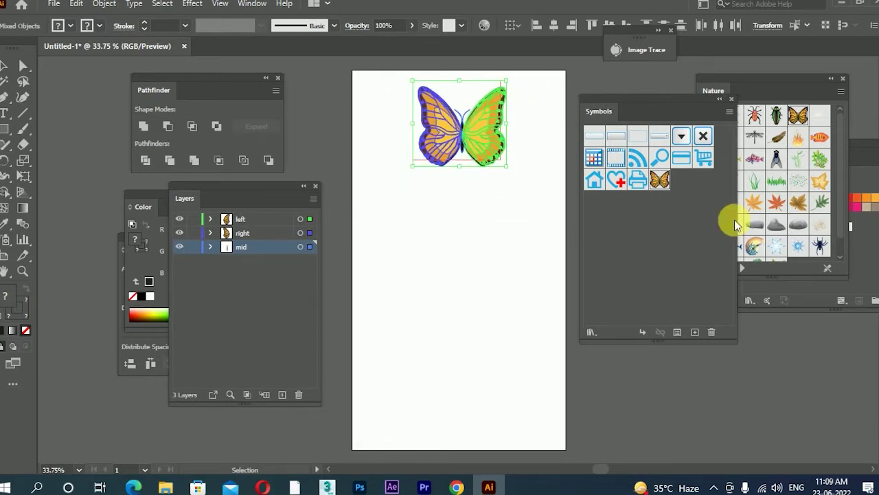
Browse to the Logo Elements symbol library and place the Rocket symbol on the artboard, centred below the butterfly
{"action": "left_click_drag", "start_coordinate": [671, 102], "coordinate": [618, 206]}
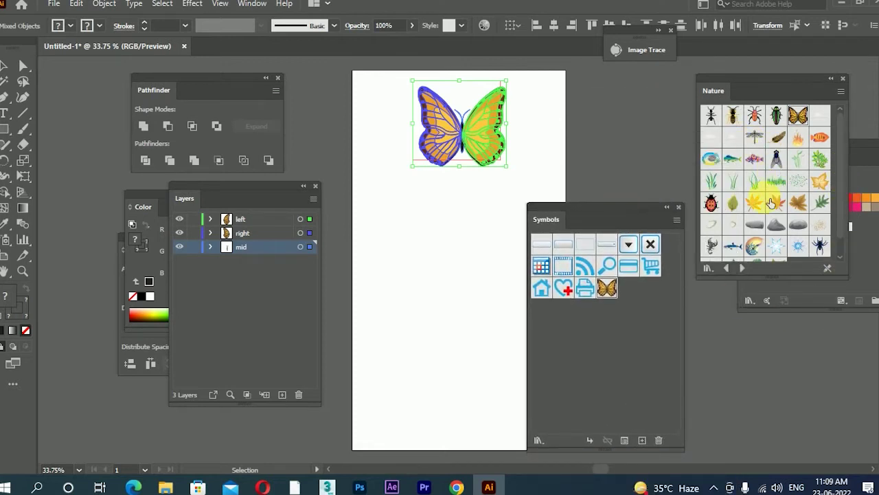
{"action": "left_click_drag", "start_coordinate": [840, 150], "coordinate": [842, 172]}
{"action": "left_click", "coordinate": [742, 270]}
{"action": "left_click", "coordinate": [742, 270]}
{"action": "left_click", "coordinate": [742, 270]}
{"action": "left_click_drag", "start_coordinate": [755, 202], "coordinate": [439, 253]}
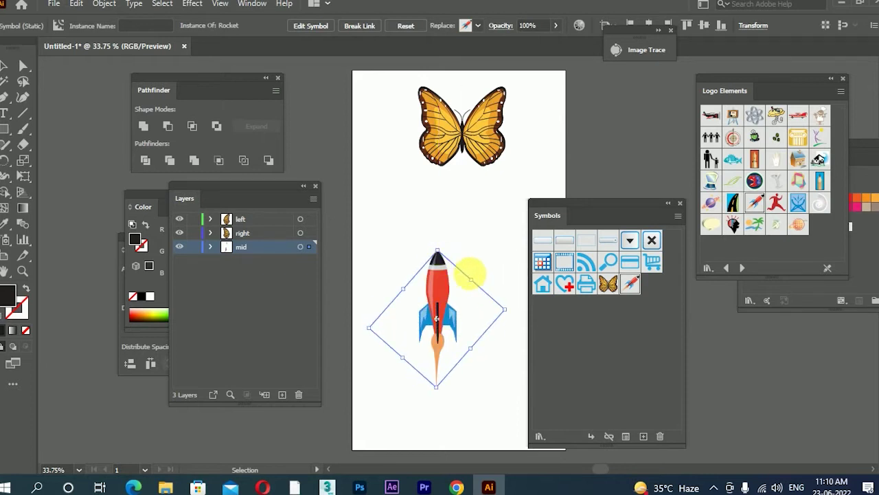
{"action": "left_click", "coordinate": [472, 268]}
{"action": "left_click_drag", "start_coordinate": [437, 316], "coordinate": [459, 314]}
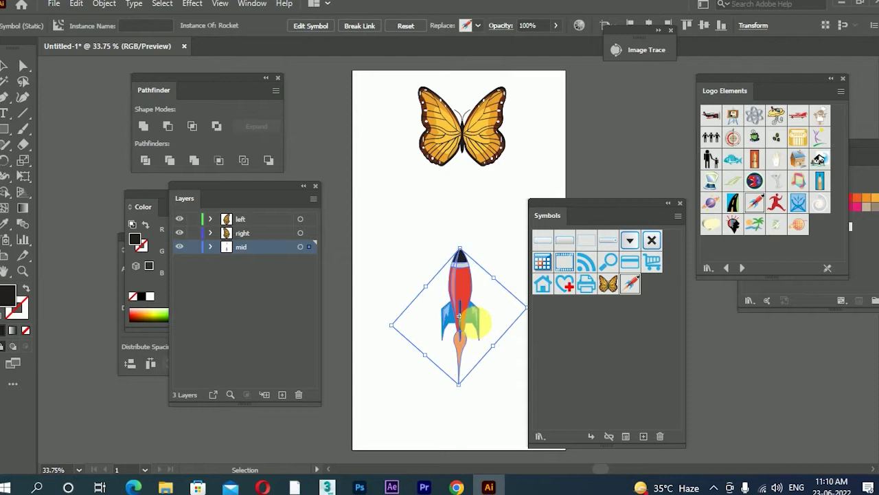
Transfer the rocket from the "mid" layer to a new layer named "ro", pasting it in front at the same position
{"action": "key", "text": "Delete"}
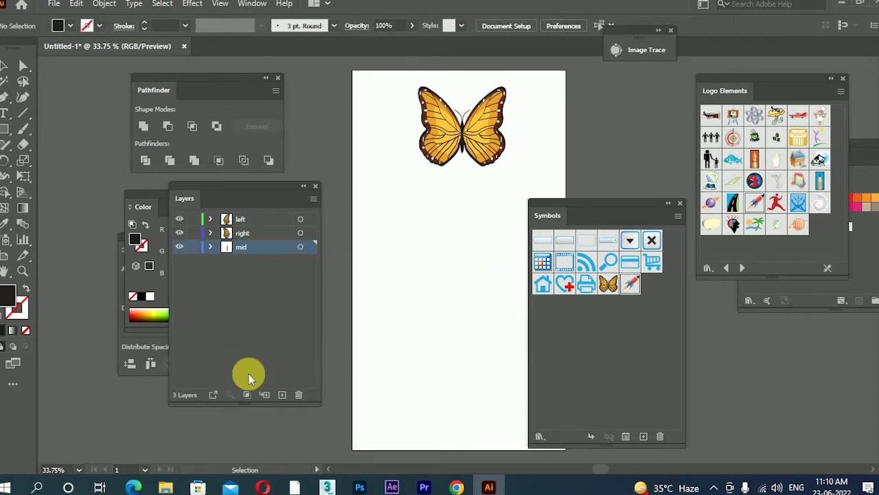
{"action": "left_click", "coordinate": [283, 395]}
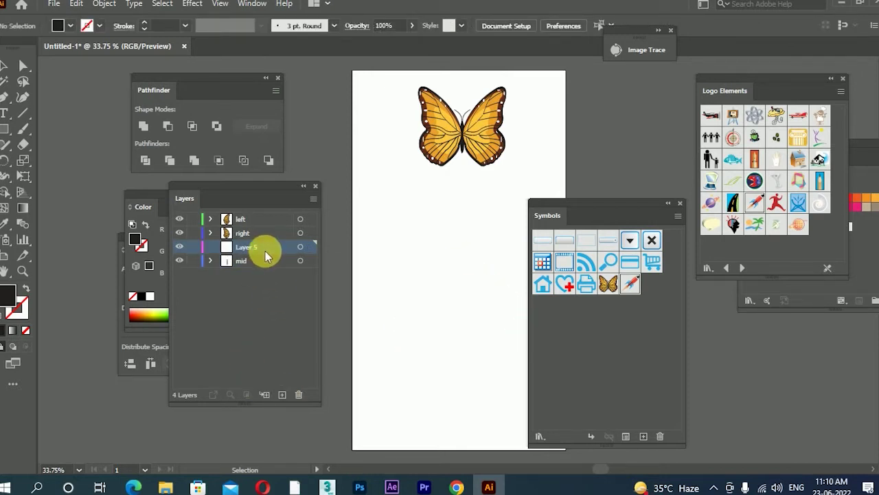
{"action": "key", "text": "ctrl+f"}
{"action": "double_click", "coordinate": [242, 249]}
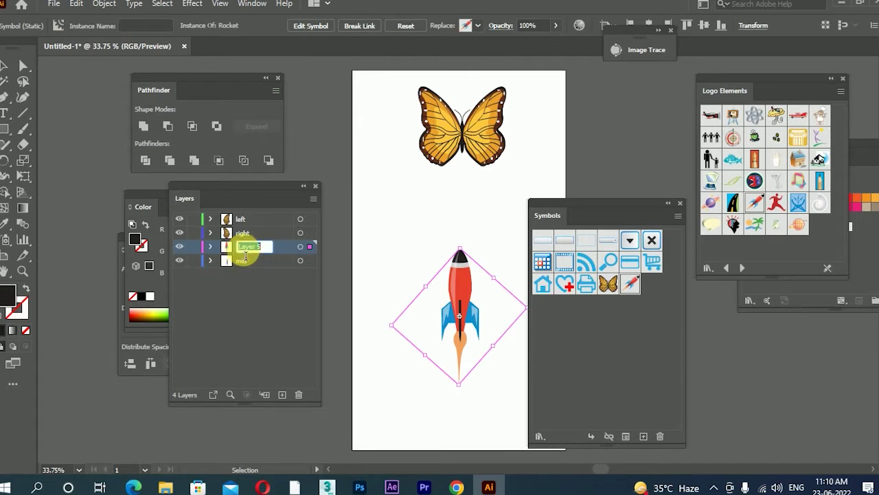
{"action": "type", "text": "ro"}
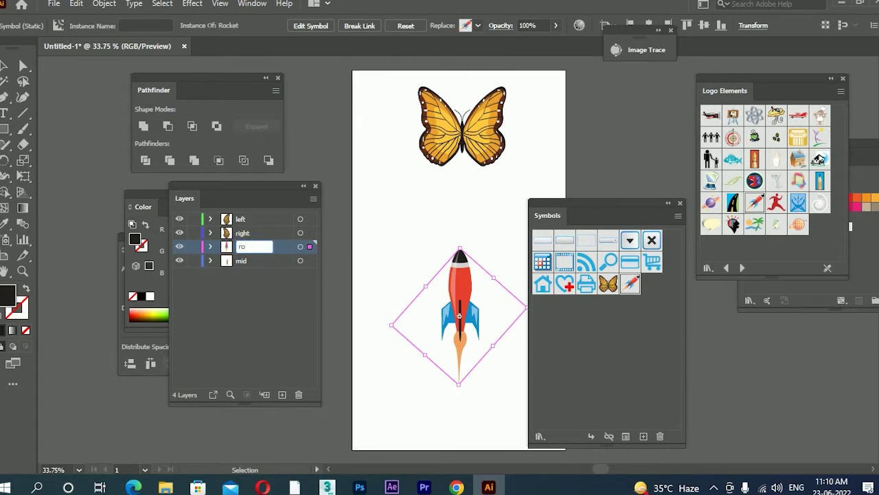
{"action": "key", "text": "Return"}
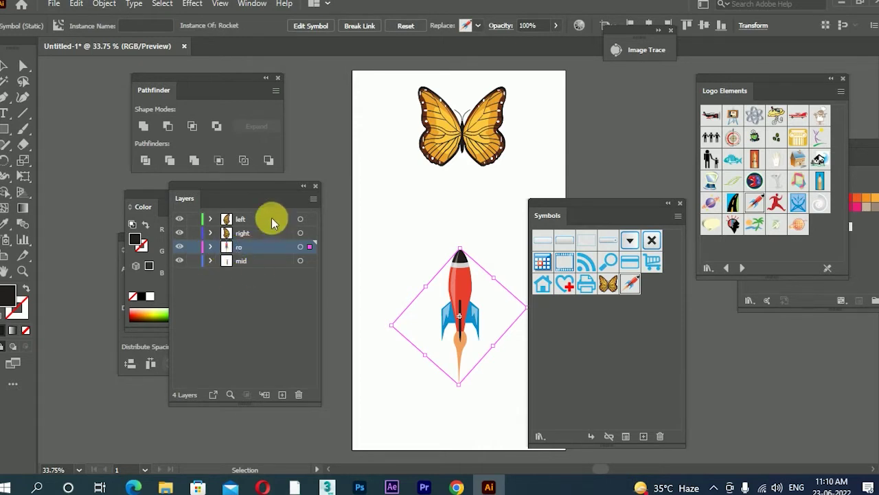
Shift the small rock slightly to the right and break the symbol links of the foliage, both rocks and the rocket
{"action": "left_click", "coordinate": [459, 297]}
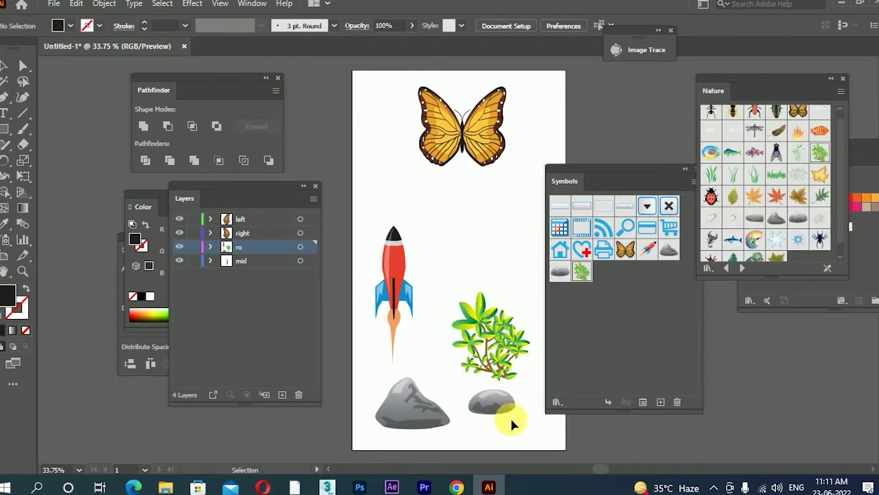
{"action": "left_click_drag", "start_coordinate": [488, 404], "coordinate": [498, 404]}
{"action": "left_click", "coordinate": [505, 356]}
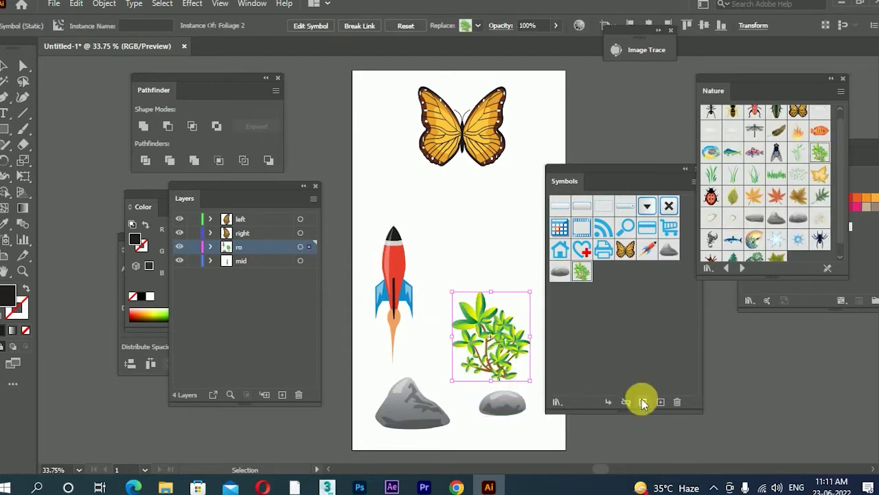
{"action": "left_click", "coordinate": [630, 403]}
{"action": "left_click", "coordinate": [502, 404]}
{"action": "left_click", "coordinate": [625, 403]}
{"action": "left_click", "coordinate": [433, 410]}
{"action": "left_click", "coordinate": [625, 402]}
{"action": "left_click", "coordinate": [423, 309]}
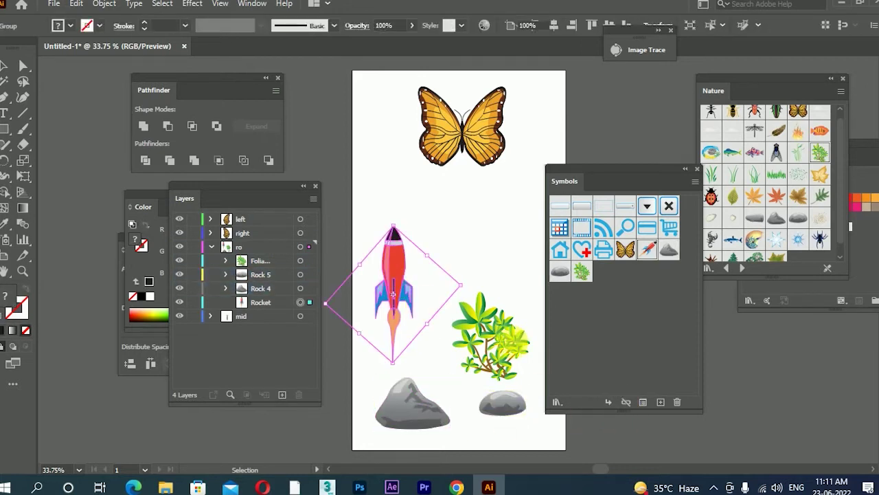
{"action": "left_click", "coordinate": [625, 402]}
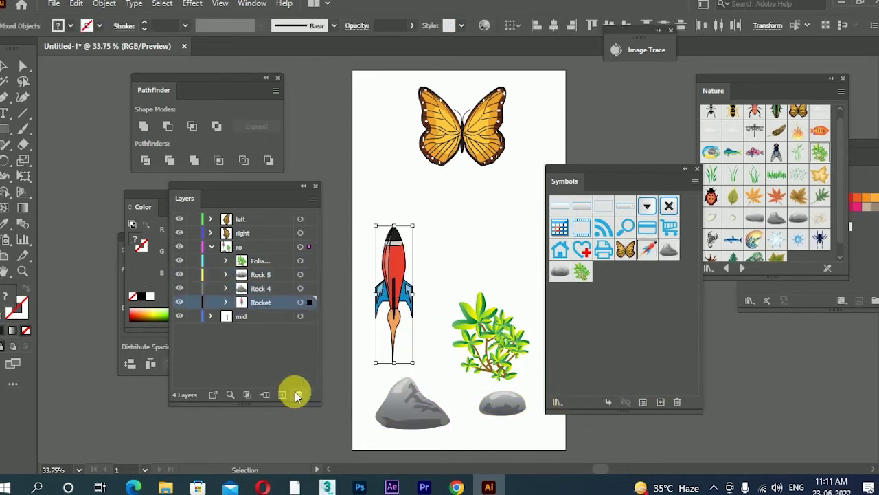
Move the foliage up on the artboard and transfer it to a new sublayer inside "ro", pasting it in front
{"action": "left_click_drag", "start_coordinate": [496, 369], "coordinate": [504, 317]}
{"action": "key", "text": "Delete"}
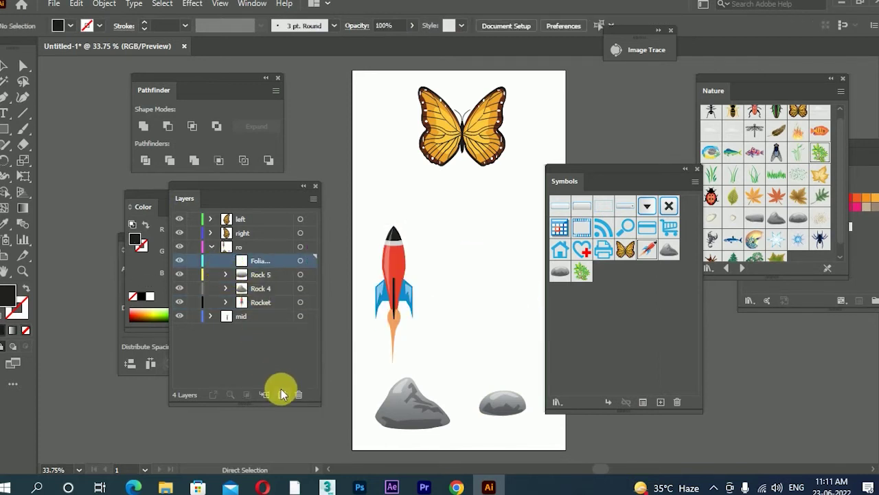
{"action": "left_click", "coordinate": [281, 394]}
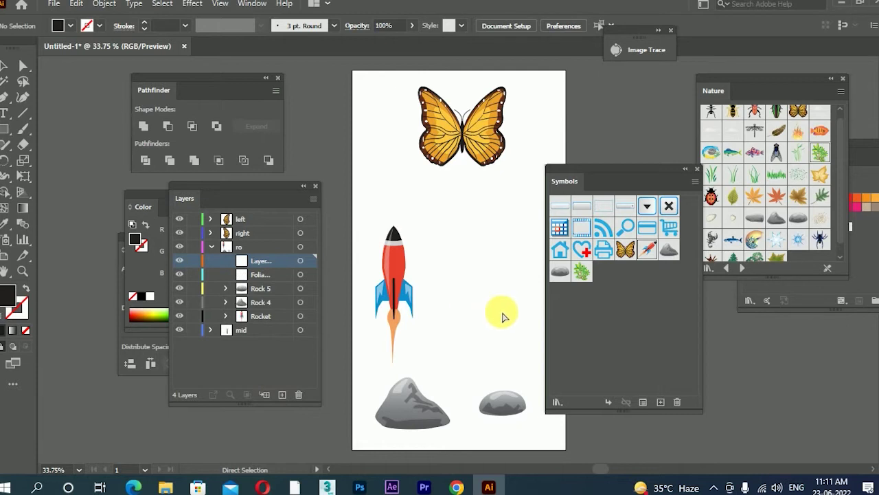
{"action": "key", "text": "ctrl+f"}
{"action": "key", "text": "v"}
Transfer the small rock from its "ro" sublayer to a new top-level layer above "ro", pasting it in front at the same position
{"action": "left_click_drag", "start_coordinate": [473, 376], "coordinate": [534, 414]}
{"action": "key", "text": "a"}
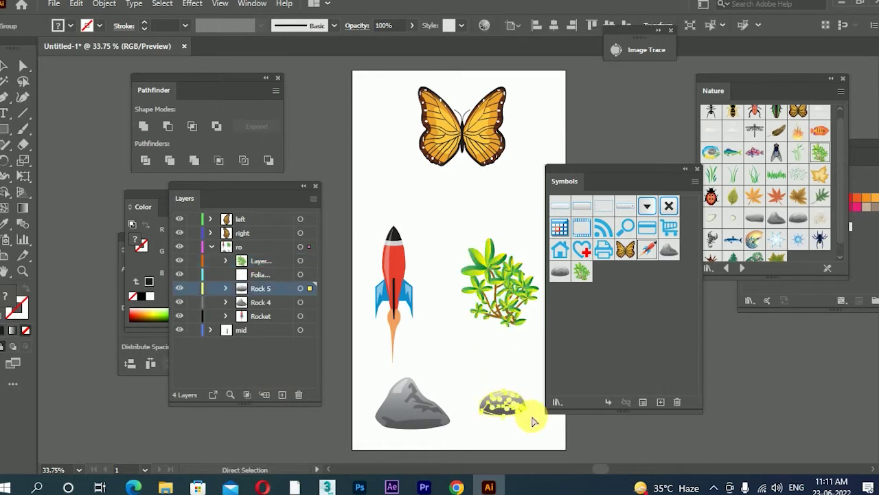
{"action": "key", "text": "ctrl+x"}
{"action": "key", "text": "v"}
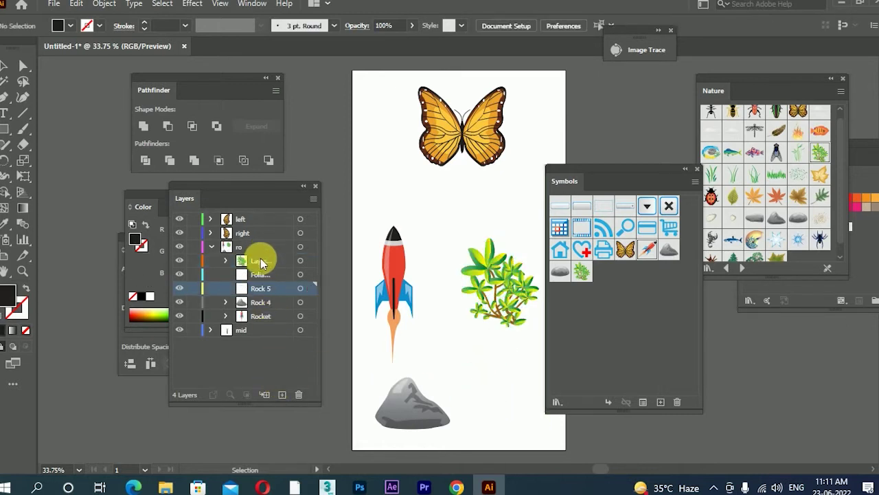
{"action": "left_click", "coordinate": [261, 247]}
{"action": "left_click", "coordinate": [281, 394]}
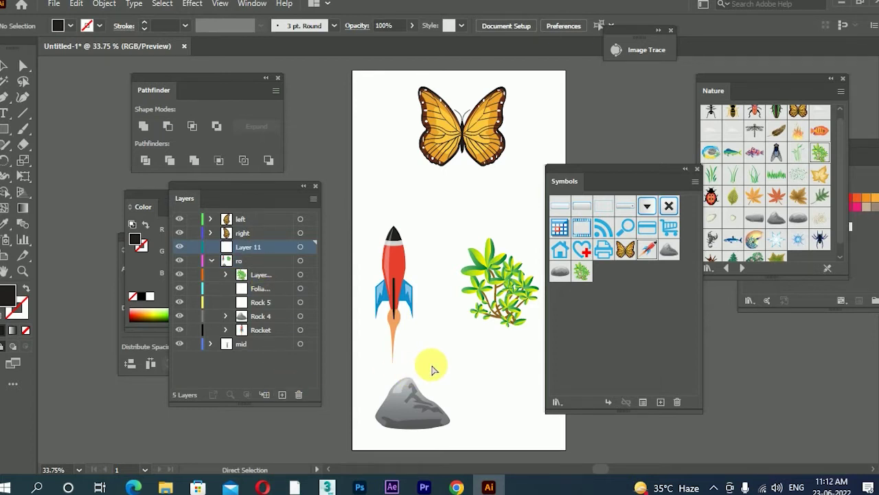
{"action": "key", "text": "ctrl+f"}
{"action": "key", "text": "v"}
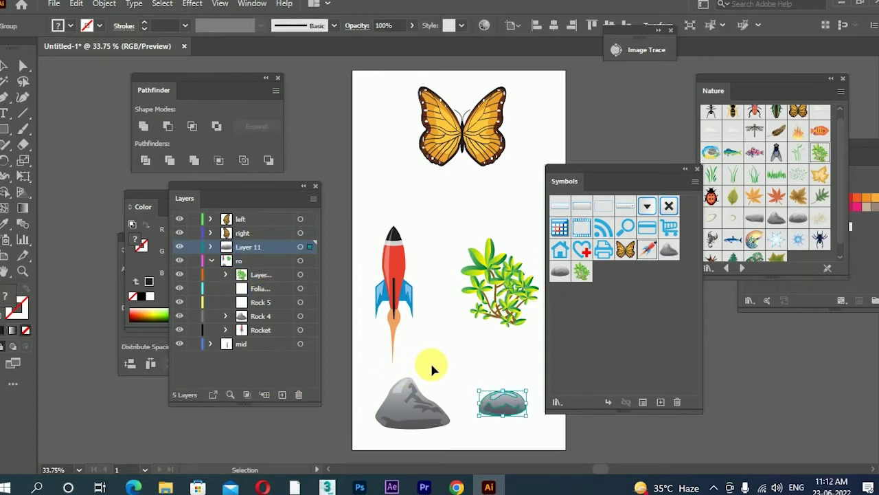
Transfer the foliage from its "ro" sublayer to a new top-level layer directly above "ro", pasting it in front at the same position
{"action": "left_click", "coordinate": [266, 278]}
{"action": "left_click_drag", "start_coordinate": [460, 230], "coordinate": [533, 347]}
{"action": "key", "text": "a"}
{"action": "key", "text": "Delete"}
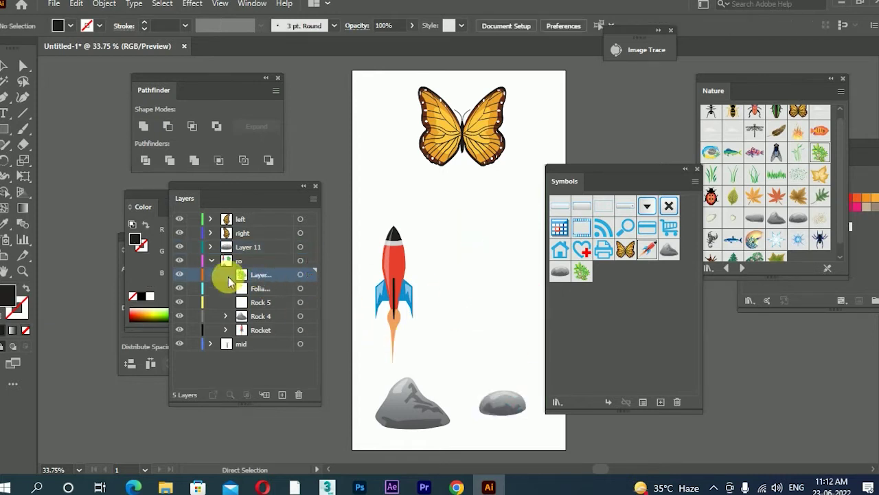
{"action": "left_click", "coordinate": [211, 260]}
{"action": "left_click", "coordinate": [284, 391]}
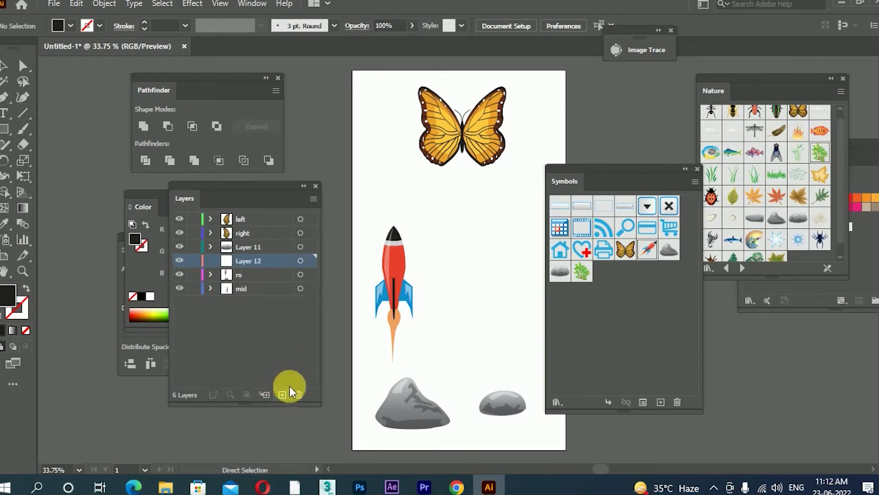
{"action": "key", "text": "v"}
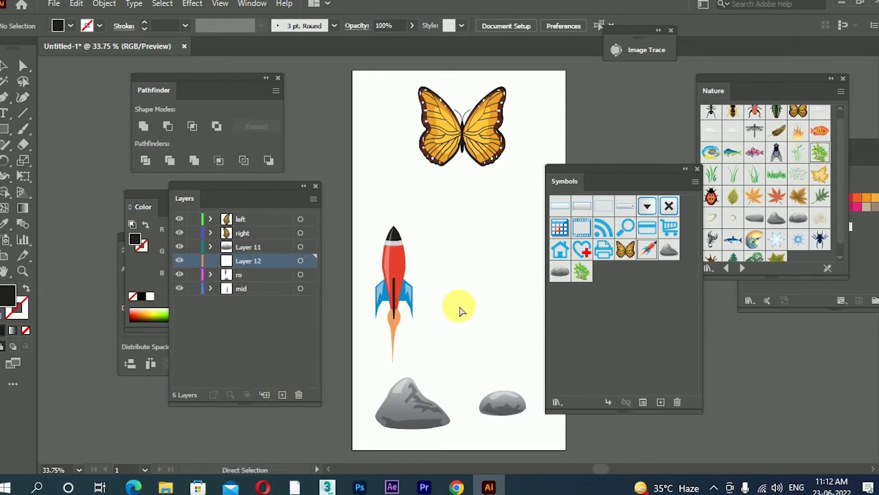
{"action": "key", "text": "ctrl+f"}
{"action": "key", "text": "v"}
Transfer the large rock from its "ro" sublayer to a new top-level layer directly above "ro", pasting it in front, and collapse "ro"
{"action": "left_click", "coordinate": [417, 414]}
{"action": "key", "text": "a"}
{"action": "key", "text": "ctrl+x"}
{"action": "key", "text": "v"}
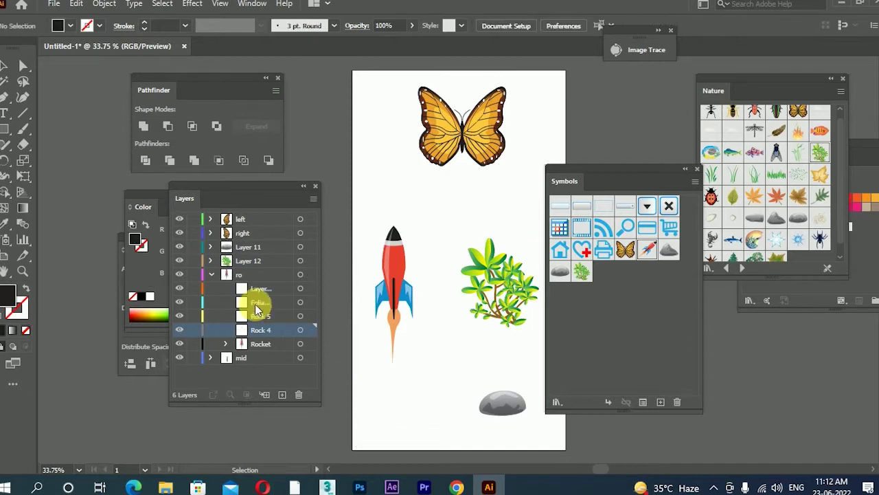
{"action": "left_click", "coordinate": [259, 277]}
{"action": "left_click", "coordinate": [281, 394]}
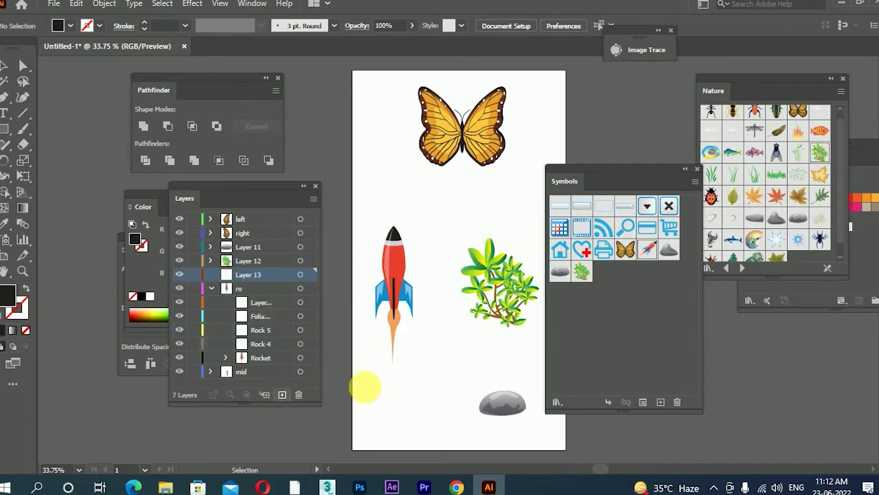
{"action": "key", "text": "a"}
{"action": "key", "text": "ctrl+f"}
{"action": "key", "text": "v"}
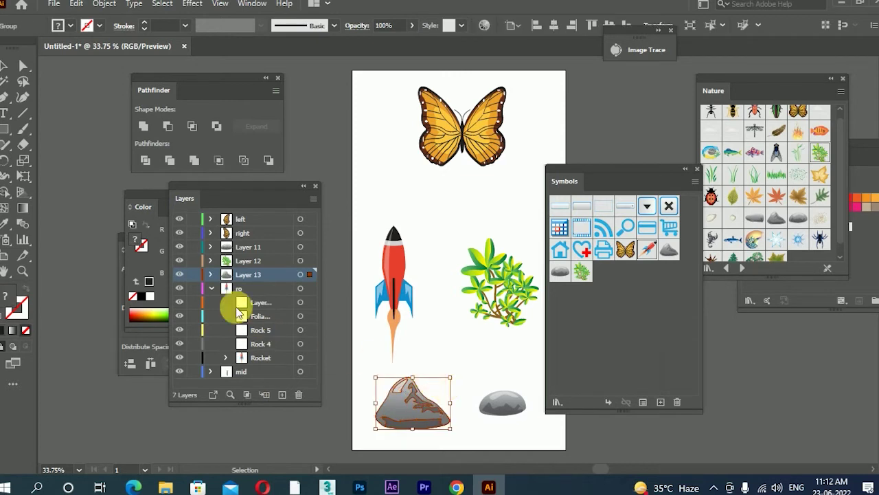
{"action": "left_click", "coordinate": [211, 288]}
{"action": "left_click_drag", "start_coordinate": [217, 292], "coordinate": [230, 292]}
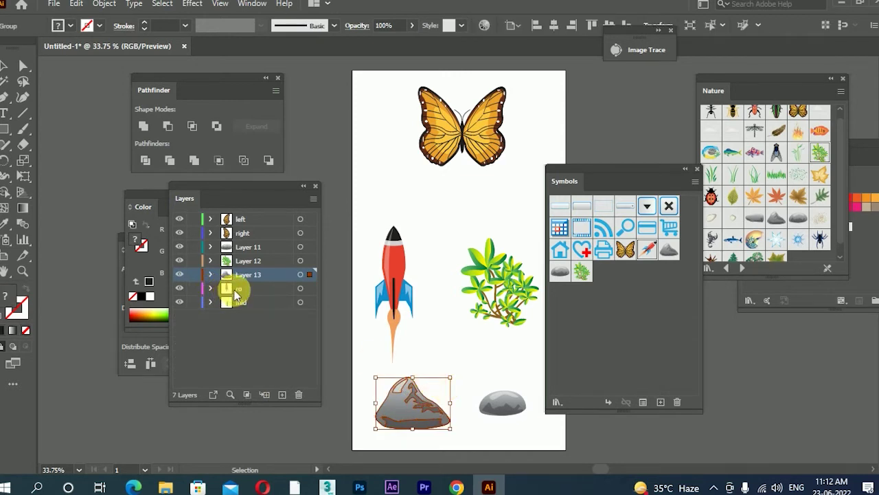
Check which artwork sits on "ro", Layer 12 and Layer 11 by toggling their visibility, and locate the rocket's layer
{"action": "left_click", "coordinate": [179, 288]}
{"action": "left_click", "coordinate": [180, 289]}
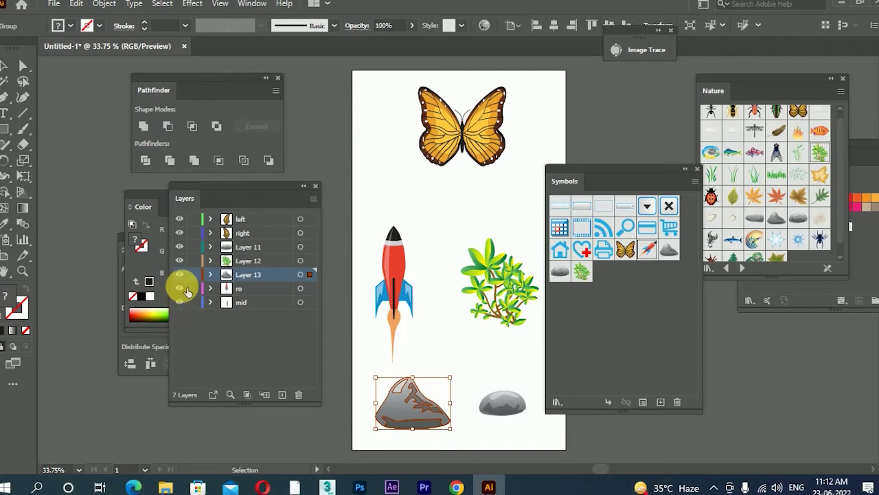
{"action": "left_click", "coordinate": [179, 261]}
{"action": "left_click", "coordinate": [180, 260]}
{"action": "left_click", "coordinate": [178, 248]}
{"action": "left_click", "coordinate": [180, 248]}
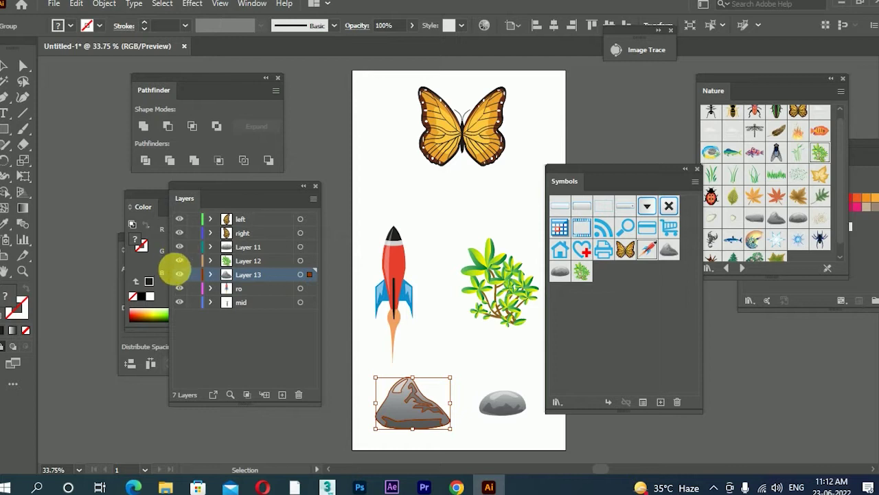
{"action": "left_click", "coordinate": [393, 264]}
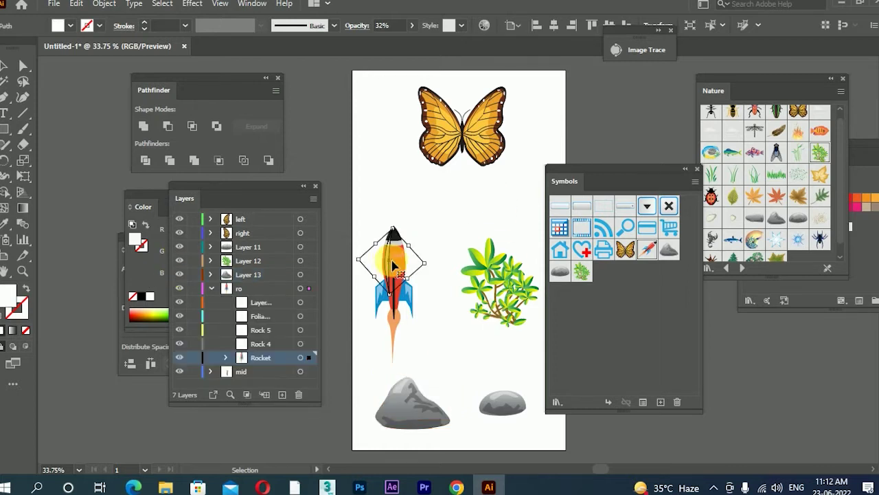
{"action": "left_click", "coordinate": [212, 287]}
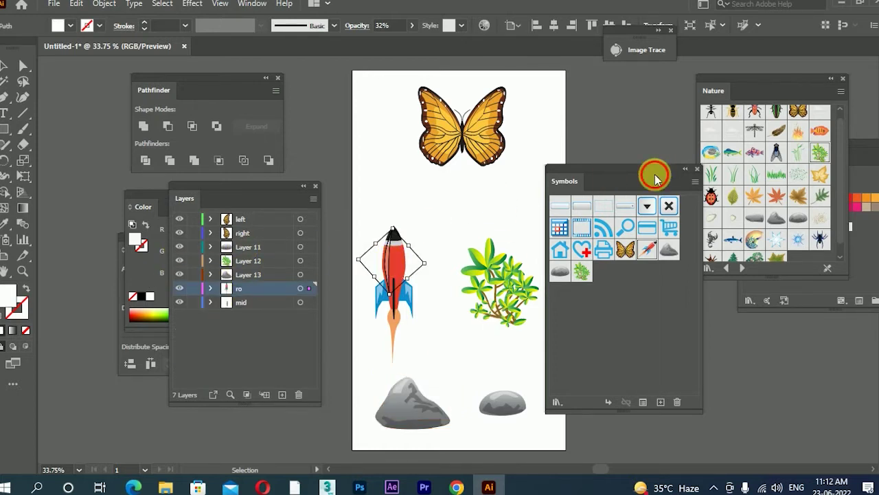
Save the document as an Adobe Illustrator file named "buter" in the Paras Classes > flash folder, with the Illustrator 2020 options
{"action": "left_click_drag", "start_coordinate": [655, 177], "coordinate": [690, 174]}
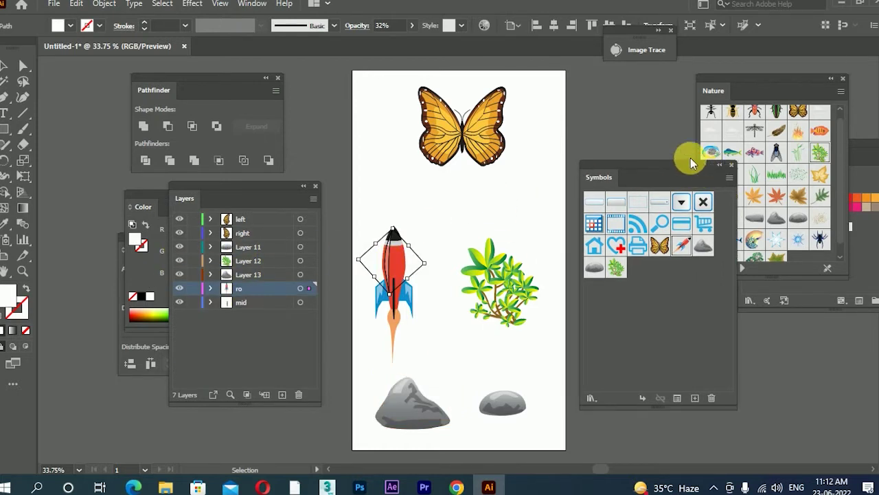
{"action": "left_click", "coordinate": [55, 5]}
{"action": "left_click", "coordinate": [62, 123]}
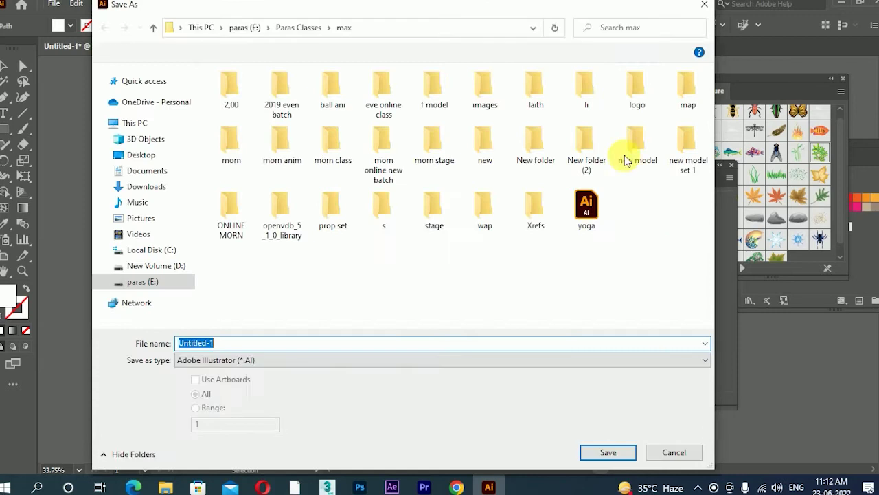
{"action": "left_click_drag", "start_coordinate": [535, 6], "coordinate": [553, 7]}
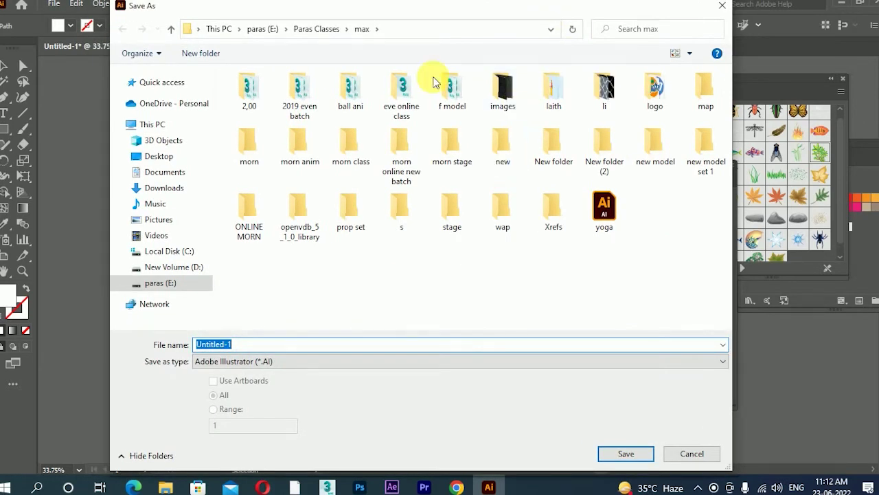
{"action": "left_click", "coordinate": [320, 30]}
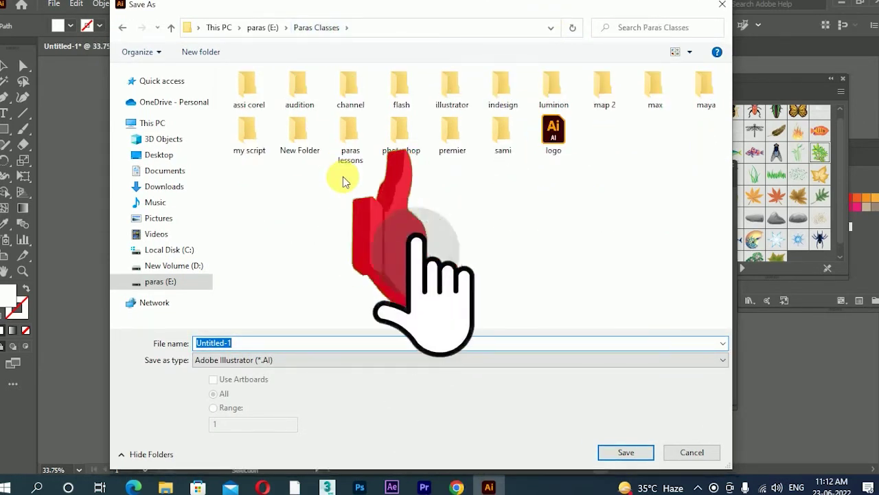
{"action": "double_click", "coordinate": [402, 89]}
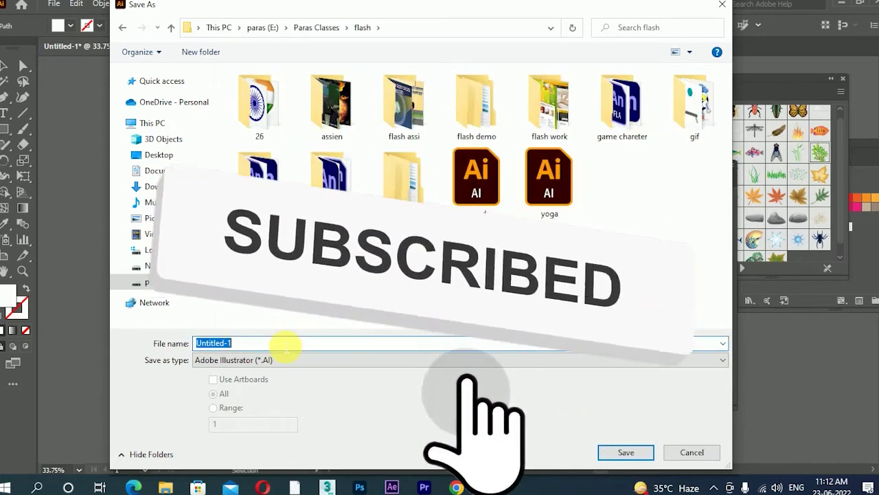
{"action": "type", "text": "buter"}
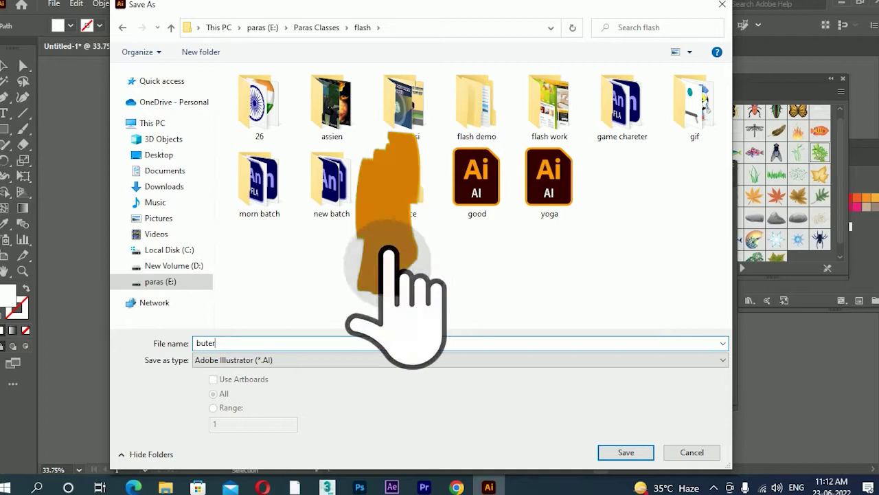
{"action": "left_click", "coordinate": [607, 453]}
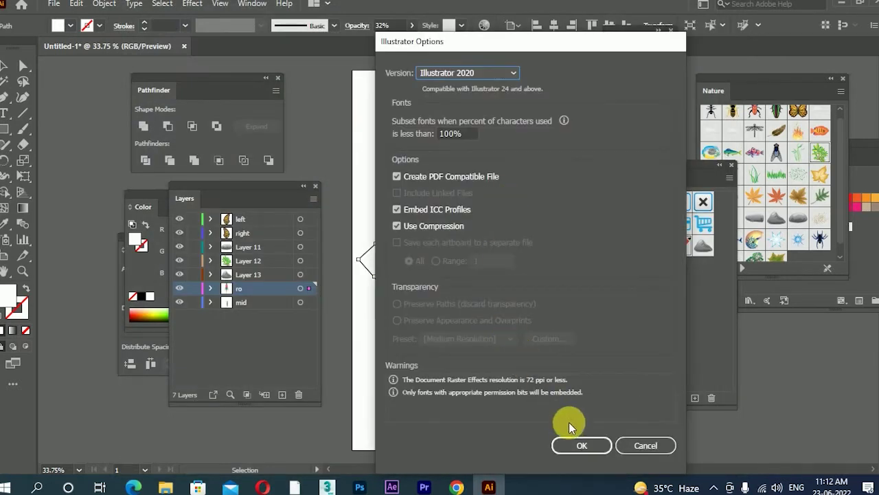
{"action": "left_click", "coordinate": [578, 447]}
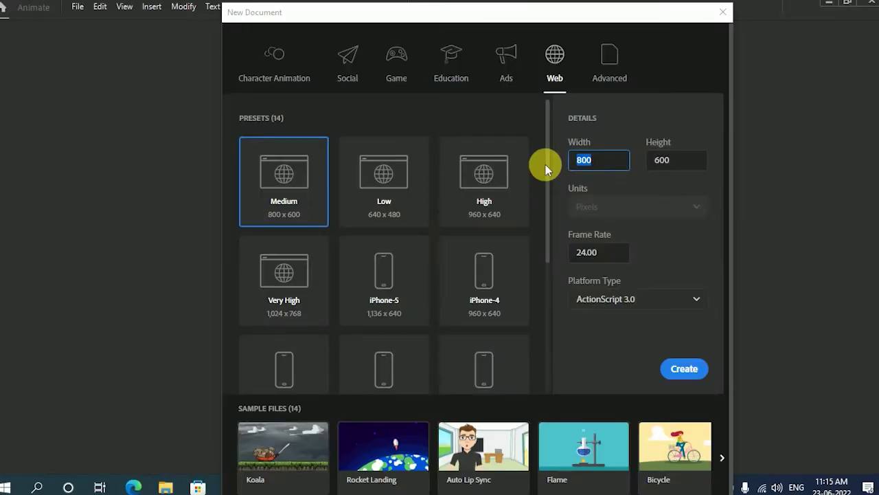
In Adobe Animate, create a new ActionScript 3.0 document 720 px wide and 1280 px high at 24 fps
{"action": "type", "text": "12"}
{"action": "key", "text": "BackSpace"}
{"action": "key", "text": "BackSpace"}
{"action": "type", "text": "720"}
{"action": "key", "text": "Tab"}
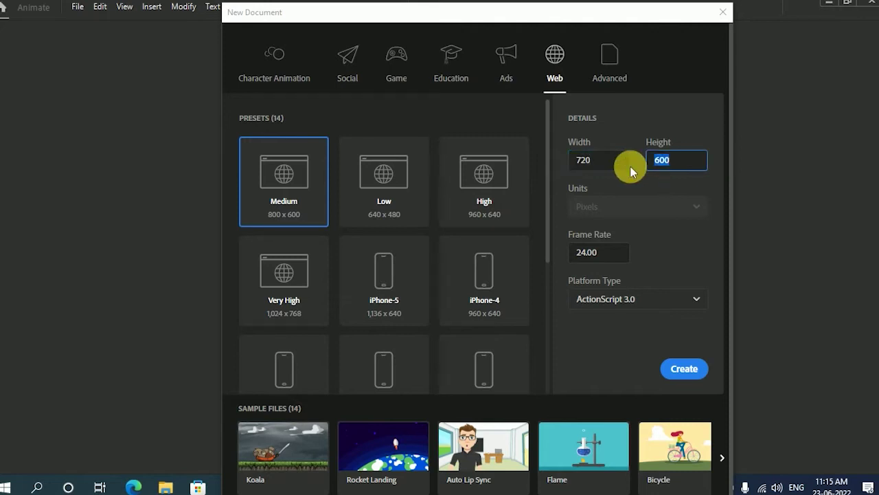
{"action": "type", "text": "1280"}
{"action": "left_click", "coordinate": [684, 369]}
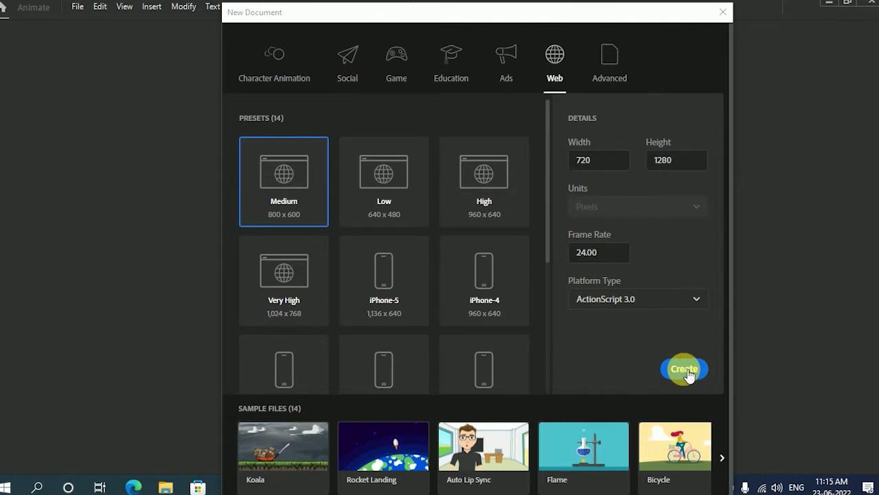
Choose the Illustrator file "buter" from the flash folder for import to the library
{"action": "left_click", "coordinate": [77, 6]}
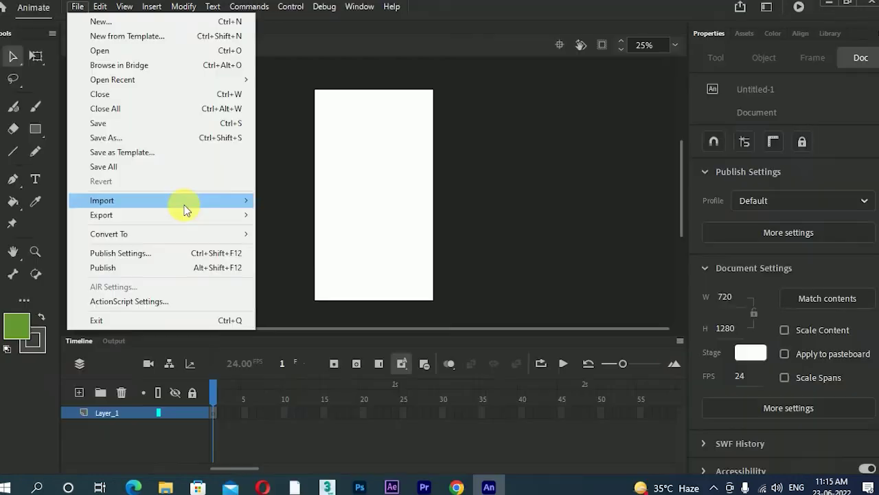
{"action": "mouse_move", "coordinate": [181, 202]}
{"action": "left_click", "coordinate": [350, 217]}
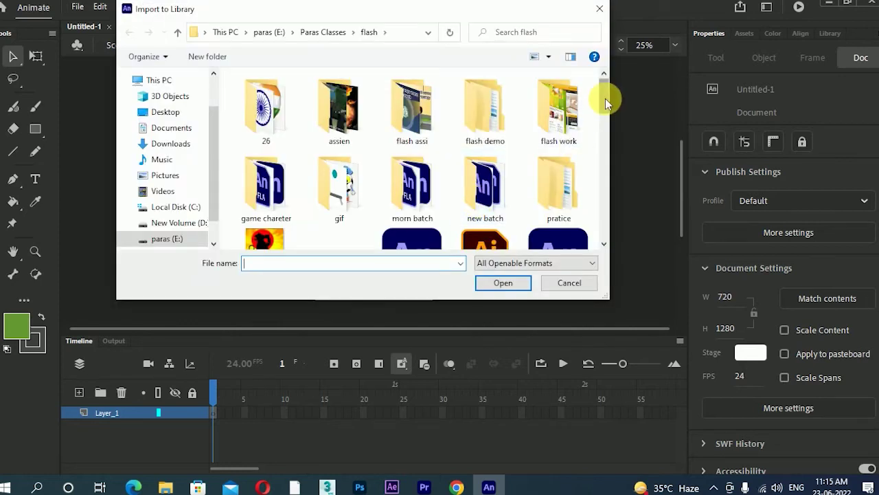
{"action": "left_click_drag", "start_coordinate": [606, 99], "coordinate": [607, 123]}
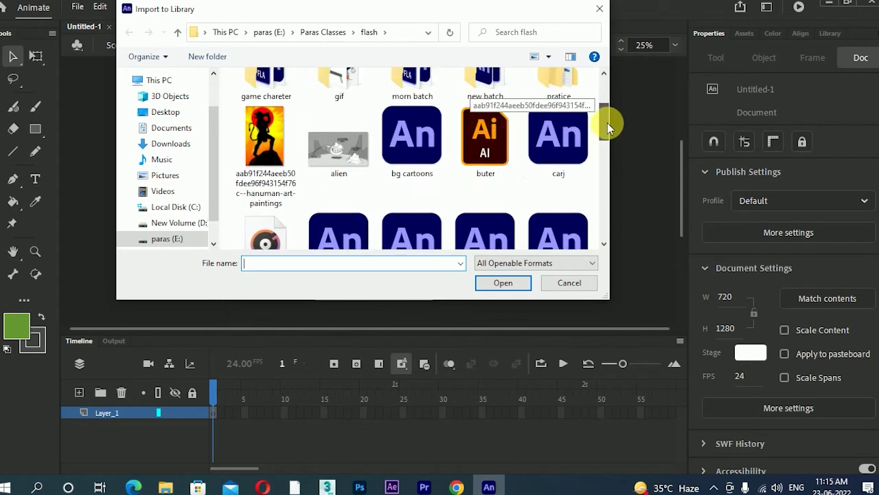
{"action": "left_click", "coordinate": [485, 146]}
{"action": "left_click", "coordinate": [507, 290]}
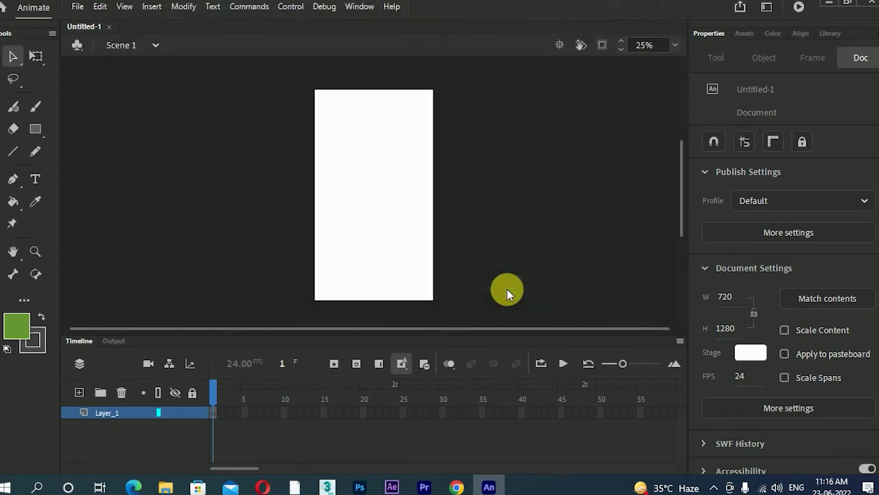
Collapse the expanded layers in the import list and import all of them to the library, converted to Animate layers
{"action": "left_click", "coordinate": [441, 123]}
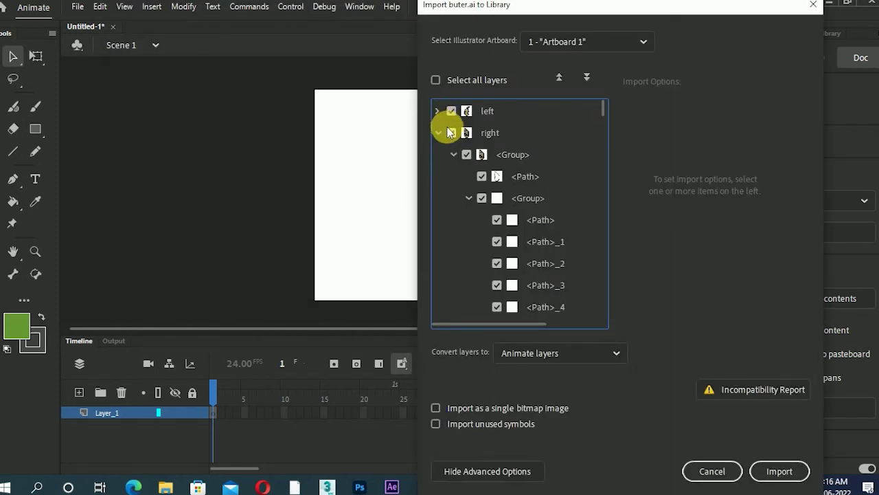
{"action": "left_click", "coordinate": [454, 155]}
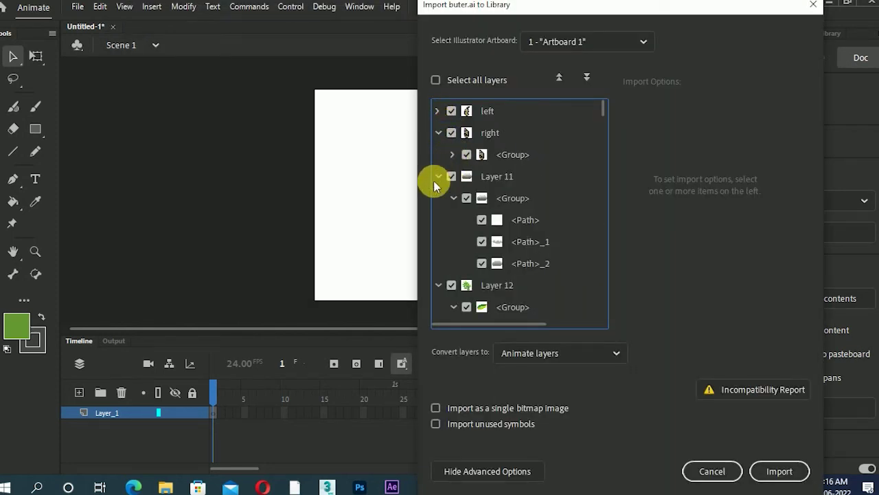
{"action": "left_click", "coordinate": [439, 133]}
{"action": "left_click", "coordinate": [437, 154]}
{"action": "left_click", "coordinate": [437, 177]}
{"action": "left_click", "coordinate": [437, 242]}
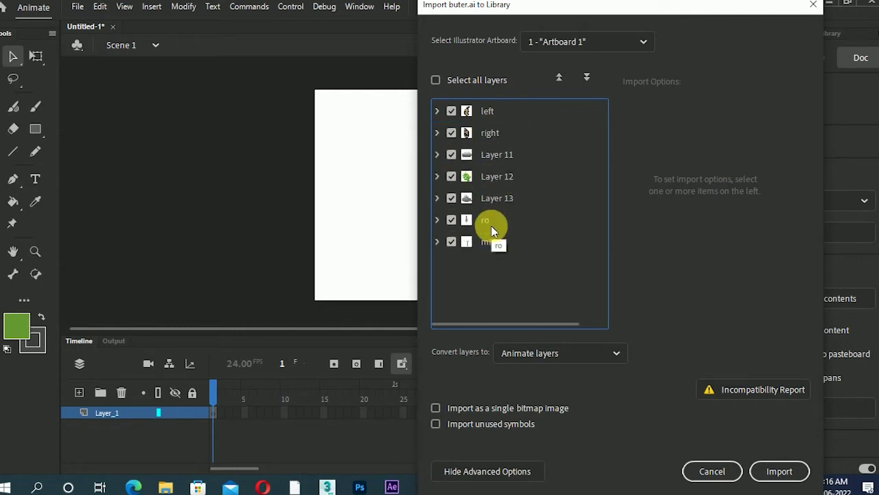
{"action": "left_click", "coordinate": [776, 473]}
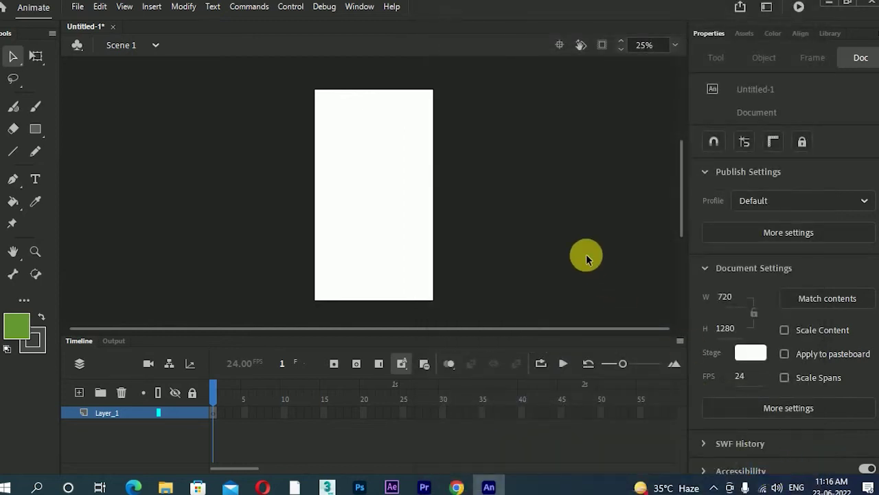
Place the buter.ai graphic from the library on the pasteboard beside the stage
{"action": "left_click", "coordinate": [829, 33]}
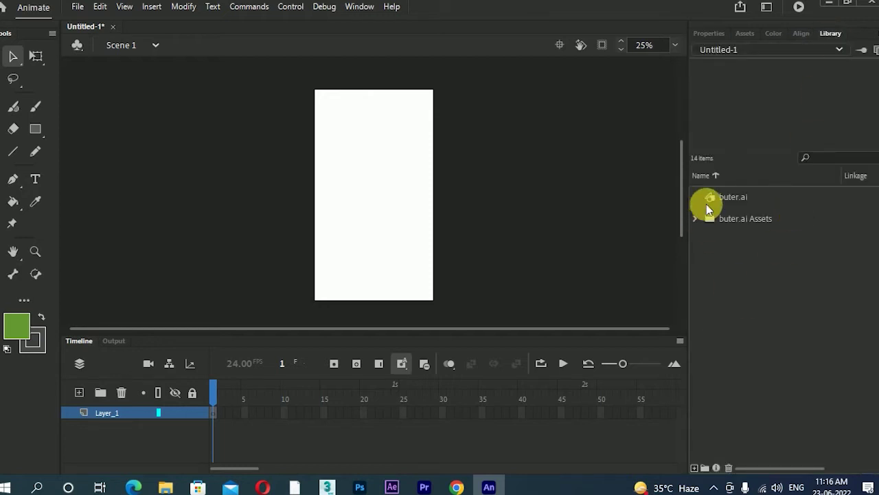
{"action": "left_click", "coordinate": [728, 198]}
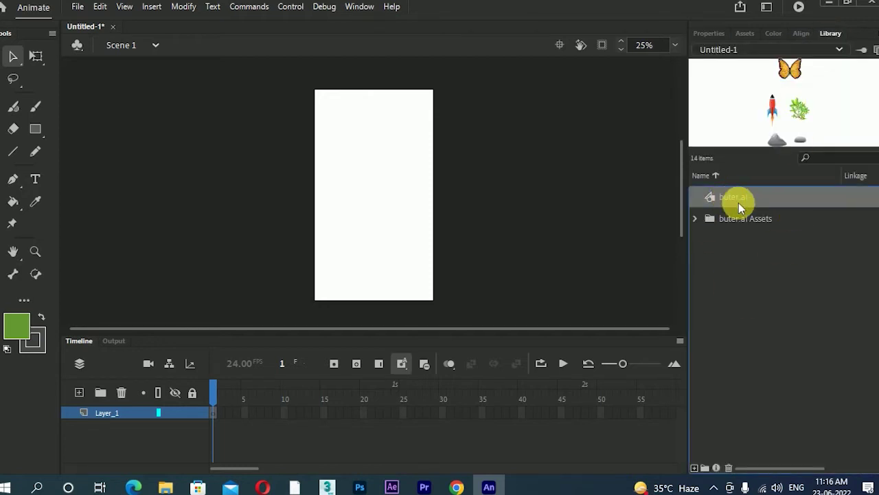
{"action": "left_click_drag", "start_coordinate": [737, 203], "coordinate": [522, 204]}
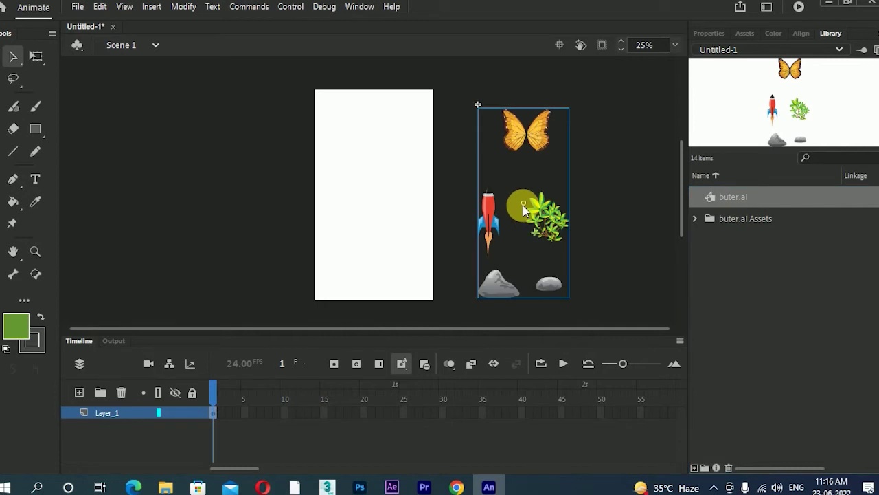
Center the buter.ai graphic horizontally and vertically relative to the stage, and deselect it
{"action": "left_click", "coordinate": [360, 6]}
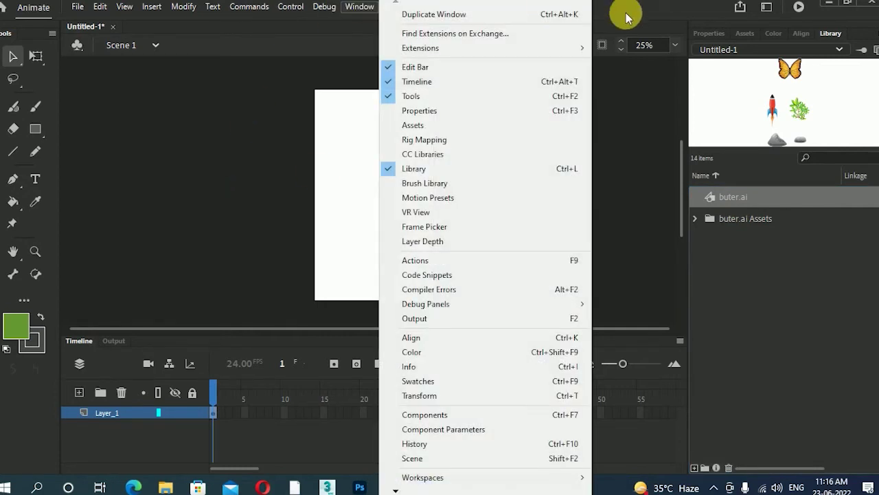
{"action": "left_click", "coordinate": [796, 33]}
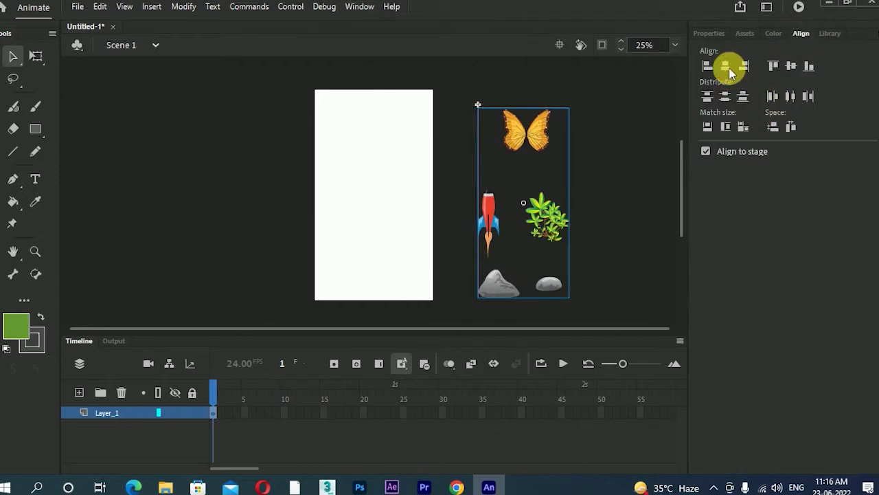
{"action": "left_click", "coordinate": [727, 66]}
{"action": "left_click", "coordinate": [791, 66]}
{"action": "left_click", "coordinate": [605, 173]}
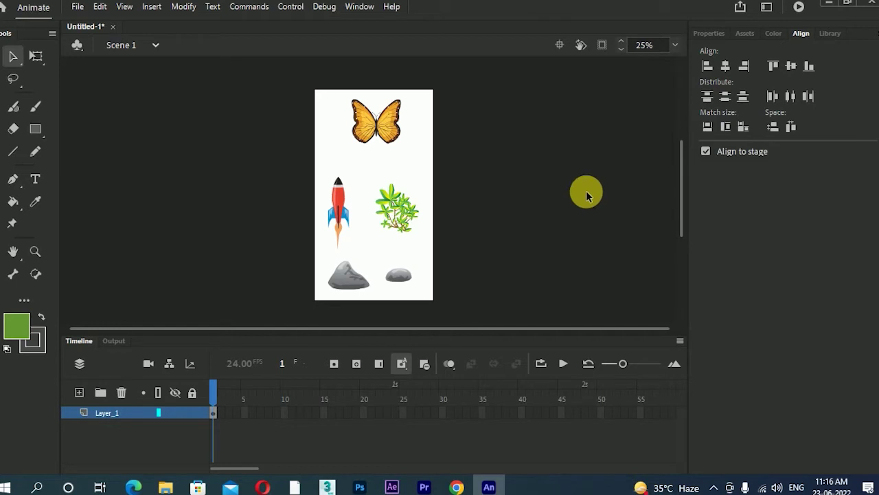
Open the buter.ai symbol for editing and enlarge the timeline to show all of its layers
{"action": "left_click", "coordinate": [369, 134]}
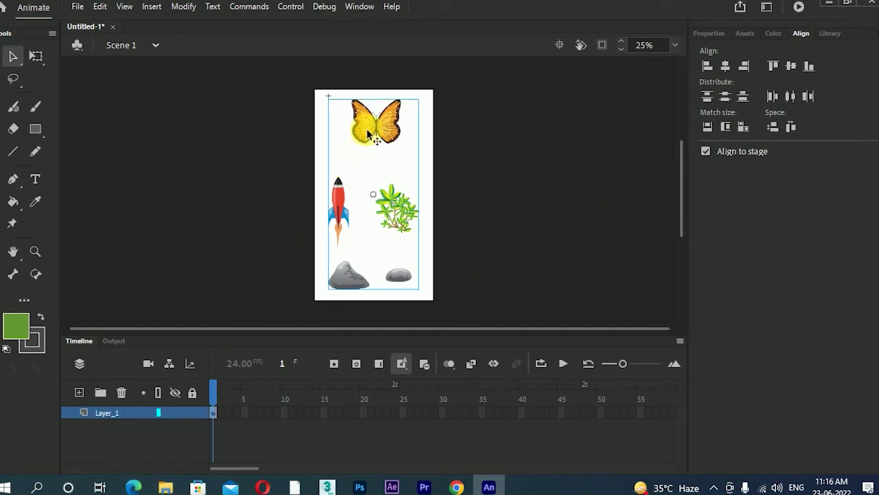
{"action": "double_click", "coordinate": [369, 134]}
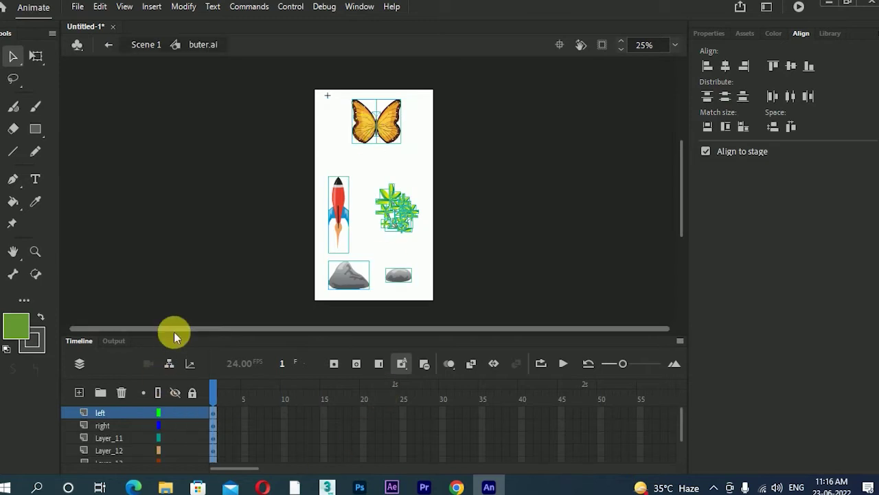
{"action": "left_click_drag", "start_coordinate": [174, 331], "coordinate": [184, 283]}
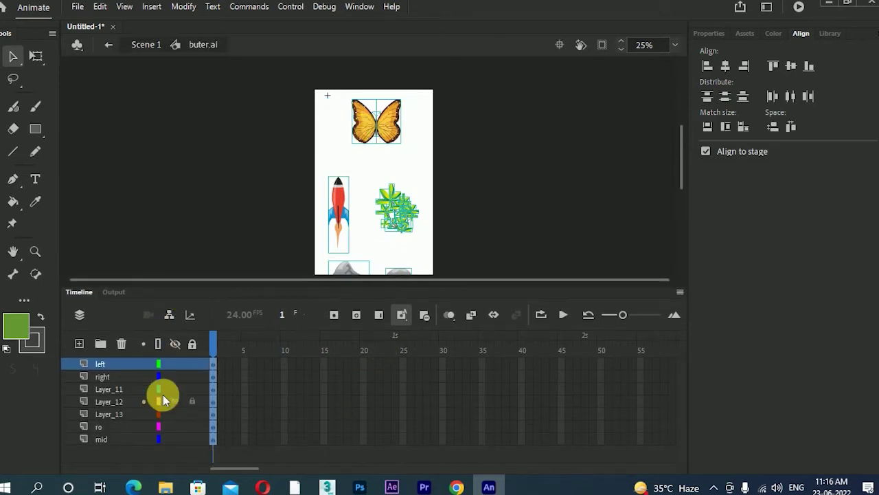
Hide the layers Layer_11, Layer_12, Layer_13, ro and mid, leaving only the butterfly wings visible
{"action": "left_click", "coordinate": [174, 390]}
{"action": "left_click", "coordinate": [174, 401]}
{"action": "left_click", "coordinate": [171, 414]}
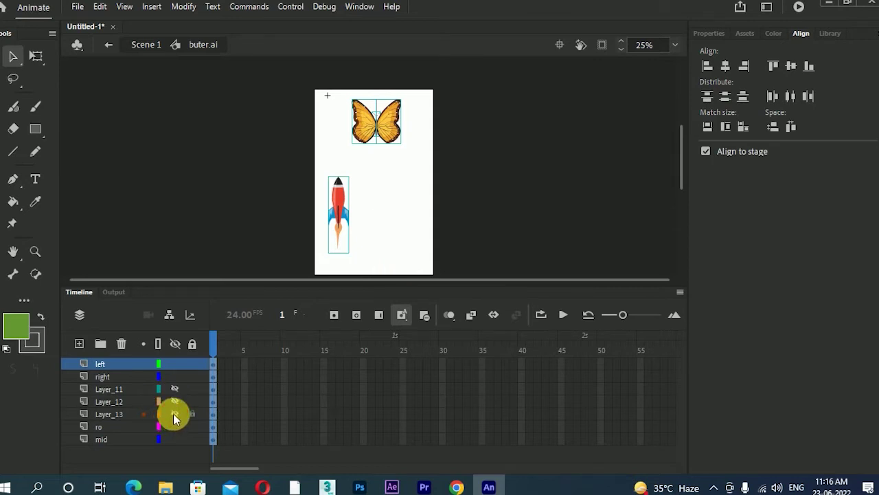
{"action": "left_click", "coordinate": [174, 426]}
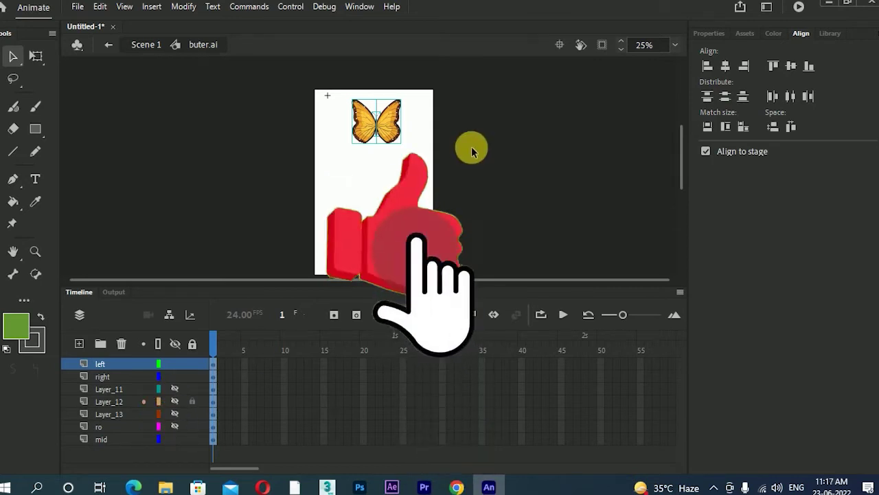
{"action": "left_click", "coordinate": [175, 439]}
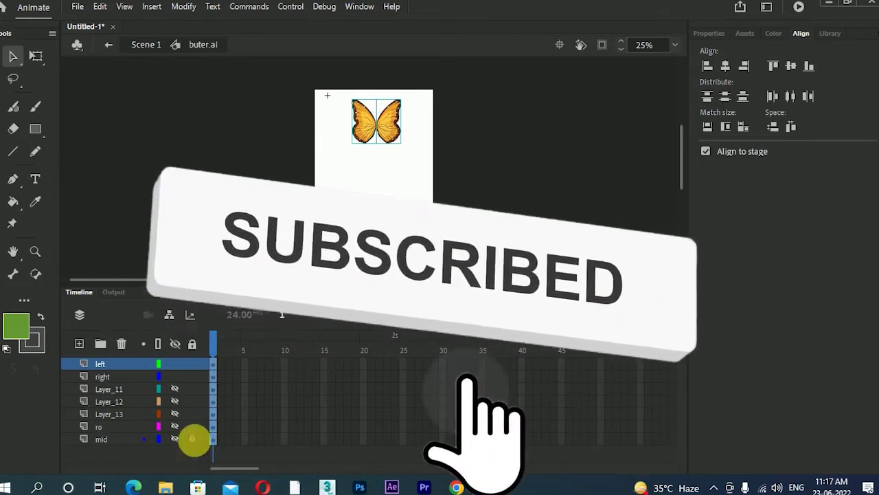
Move the mid layer directly below the right layer and make it visible again
{"action": "left_click", "coordinate": [106, 379]}
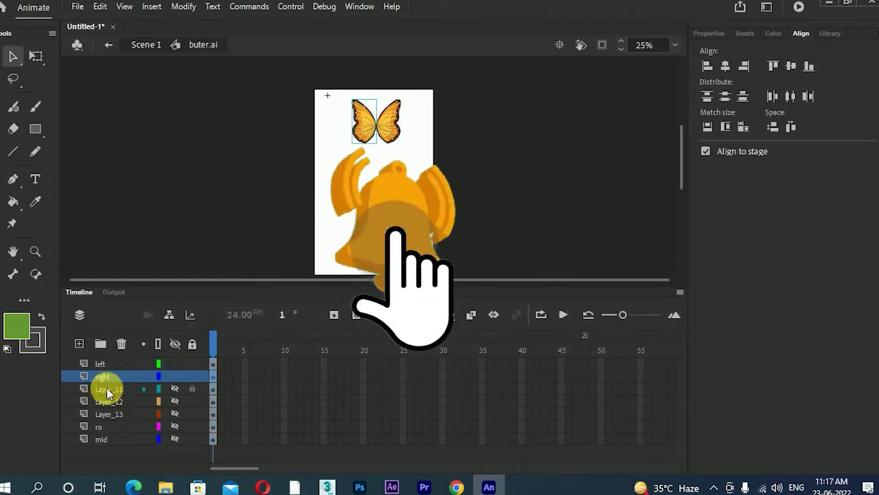
{"action": "left_click", "coordinate": [109, 440]}
{"action": "left_click_drag", "start_coordinate": [110, 443], "coordinate": [120, 389]}
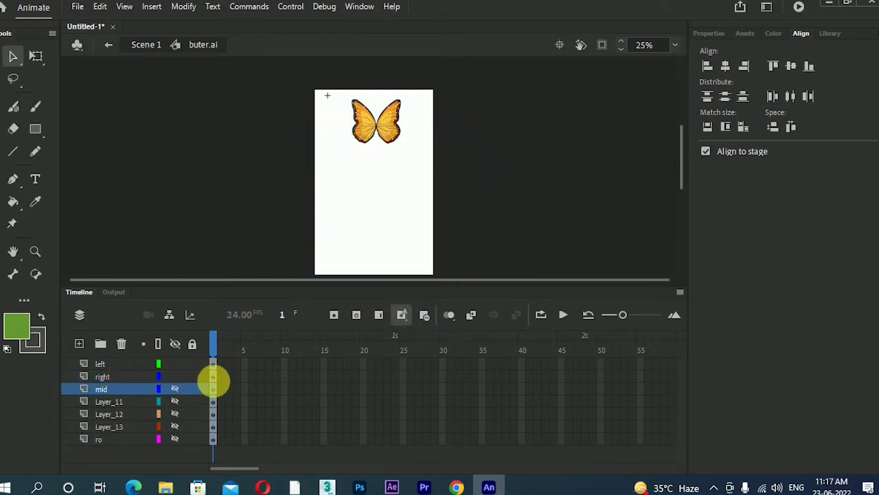
{"action": "left_click", "coordinate": [213, 376]}
{"action": "left_click", "coordinate": [213, 365]}
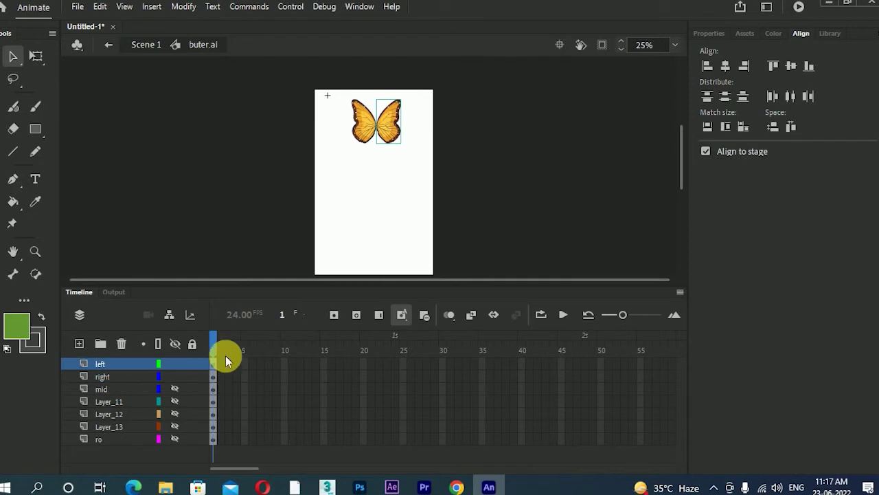
{"action": "left_click", "coordinate": [391, 220]}
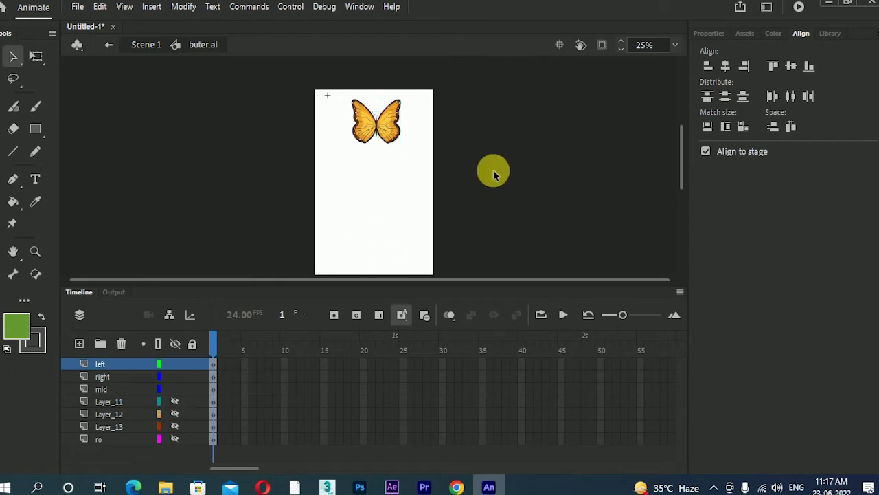
Select all visible butterfly parts and convert them to a graphic symbol named but
{"action": "key", "text": "ctrl+="}
{"action": "key", "text": "ctrl+="}
{"action": "key", "text": "ctrl+minus"}
{"action": "left_click_drag", "start_coordinate": [310, 74], "coordinate": [489, 237]}
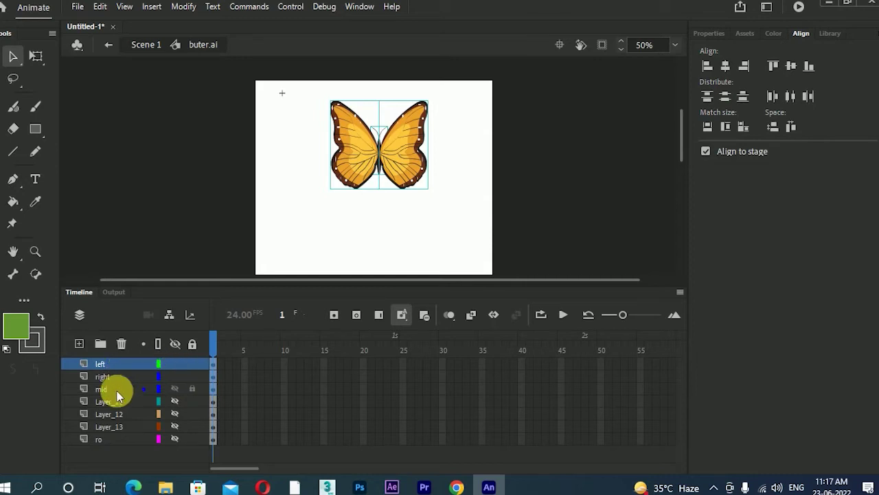
{"action": "left_click", "coordinate": [327, 186]}
{"action": "left_click_drag", "start_coordinate": [332, 103], "coordinate": [463, 217]}
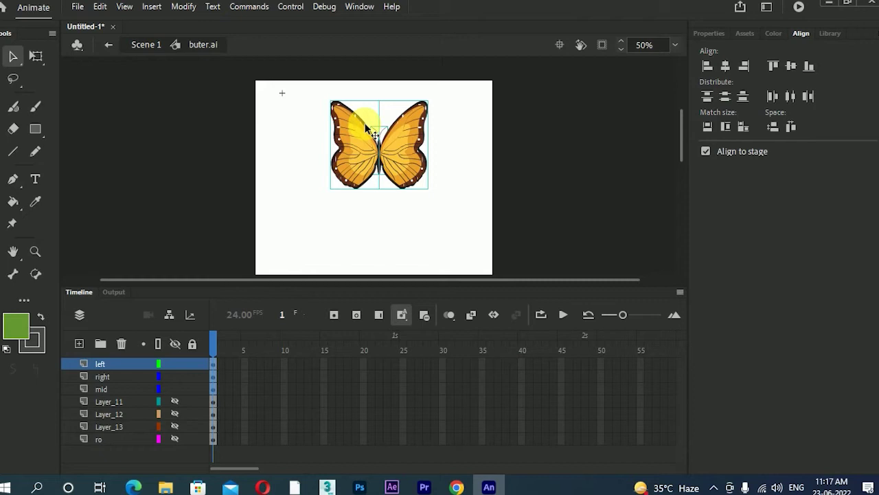
{"action": "key", "text": "F8"}
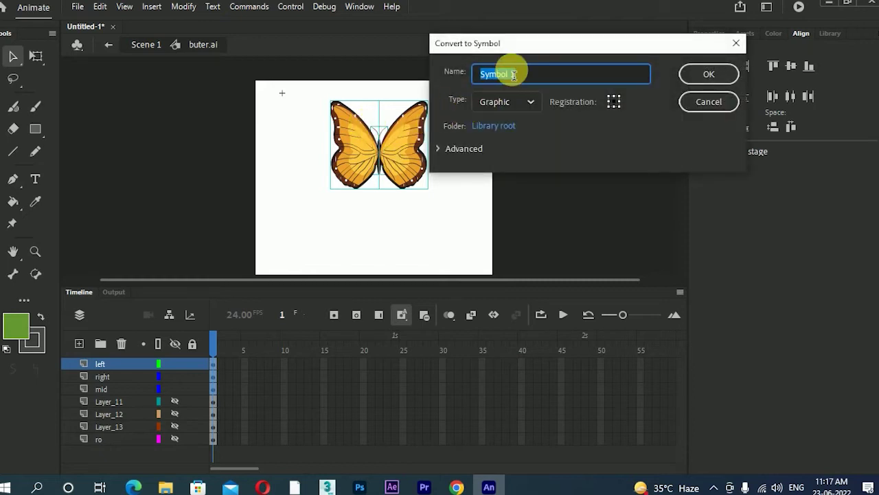
{"action": "type", "text": "but"}
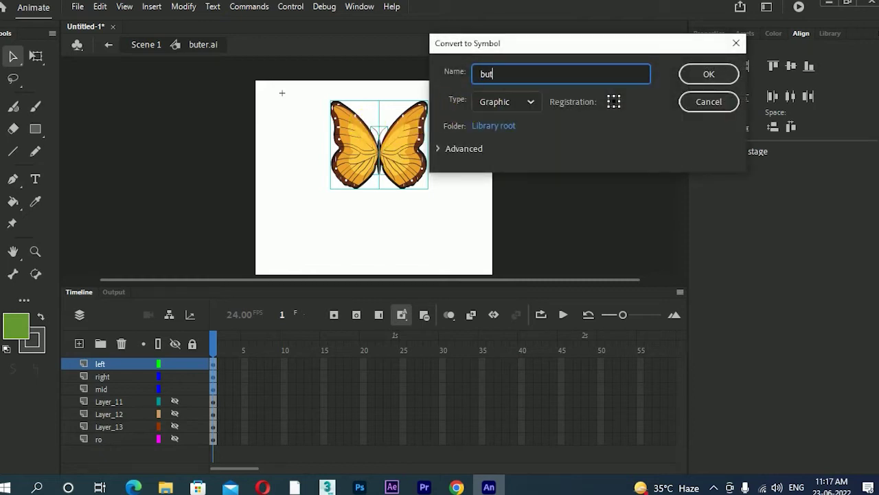
{"action": "left_click", "coordinate": [710, 79]}
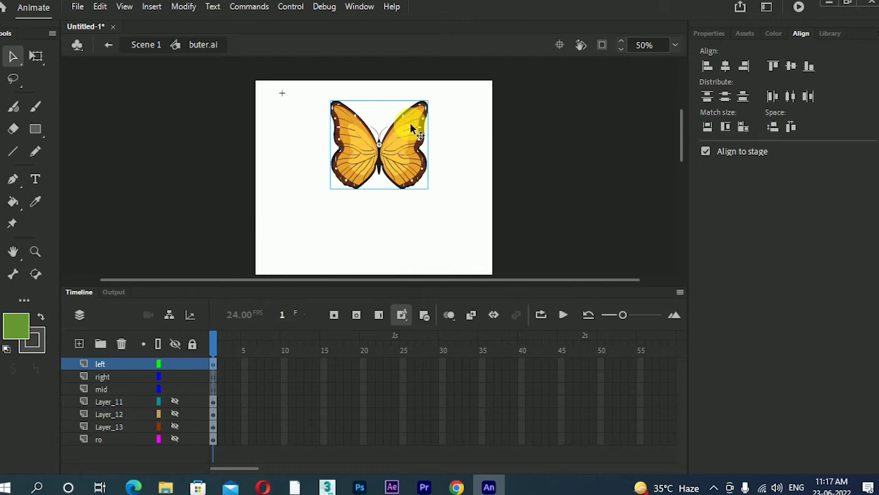
Open the but symbol for editing and check its separate butterfly parts
{"action": "double_click", "coordinate": [410, 146]}
{"action": "left_click", "coordinate": [388, 242]}
{"action": "left_click_drag", "start_coordinate": [304, 102], "coordinate": [469, 221]}
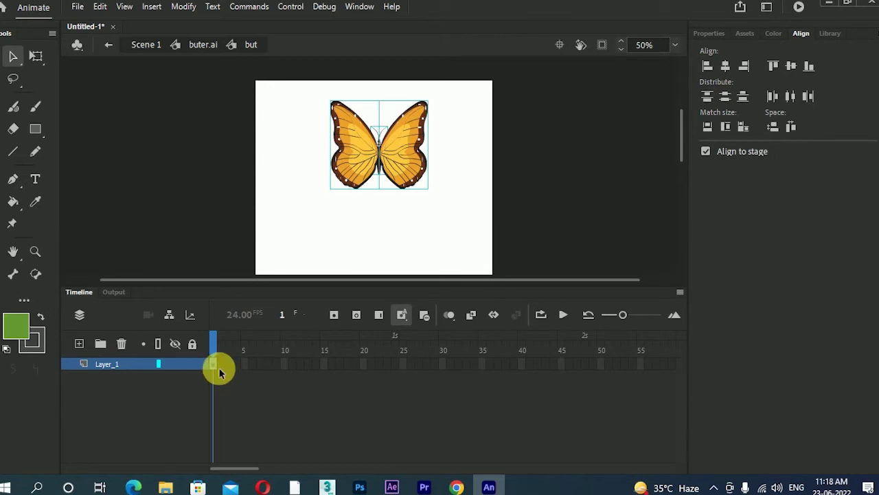
{"action": "left_click", "coordinate": [317, 242]}
{"action": "left_click", "coordinate": [411, 177]}
Insert a keyframe at frame 2 and narrow both wings horizontally toward the butterfly's body with Free Transform
{"action": "left_click", "coordinate": [220, 366]}
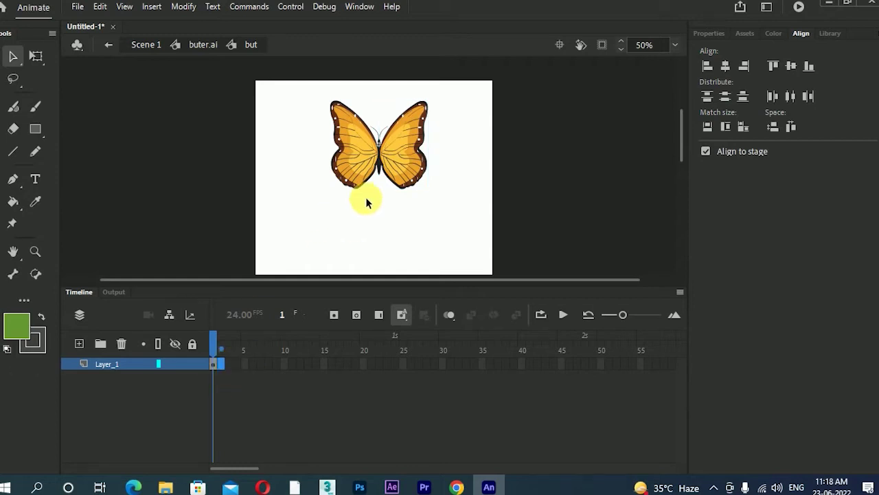
{"action": "key", "text": "ctrl+="}
{"action": "scroll", "coordinate": [426, 202], "scroll_direction": "up", "scroll_amount": 1}
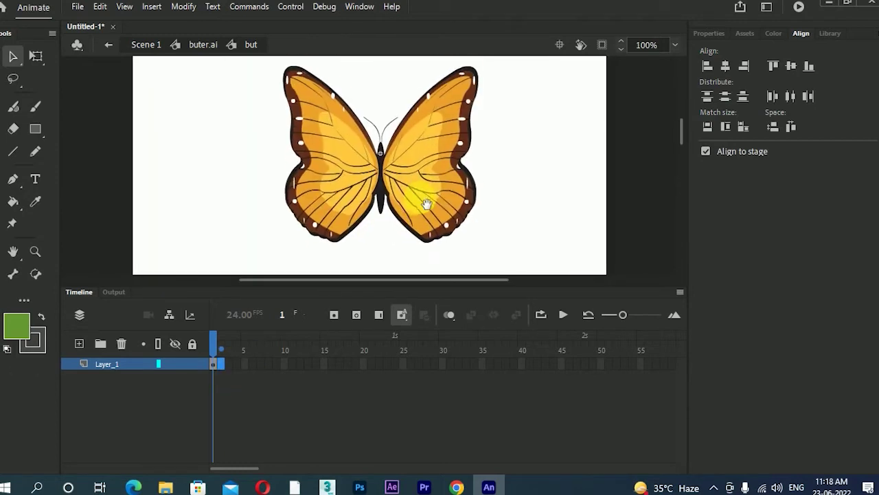
{"action": "left_click", "coordinate": [36, 56]}
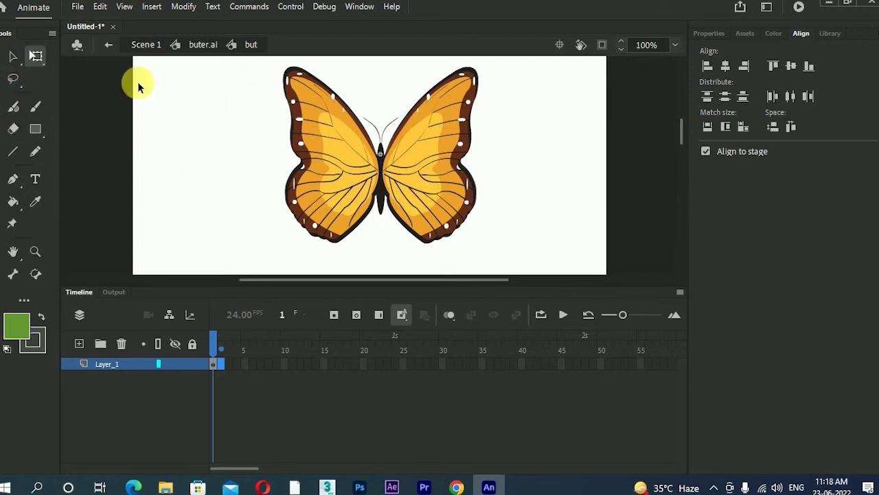
{"action": "left_click", "coordinate": [422, 158]}
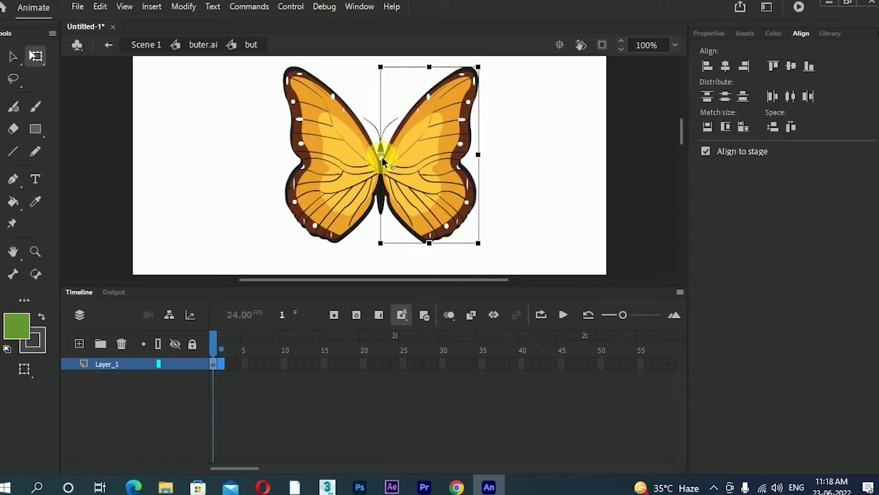
{"action": "left_click_drag", "start_coordinate": [478, 155], "coordinate": [440, 165]}
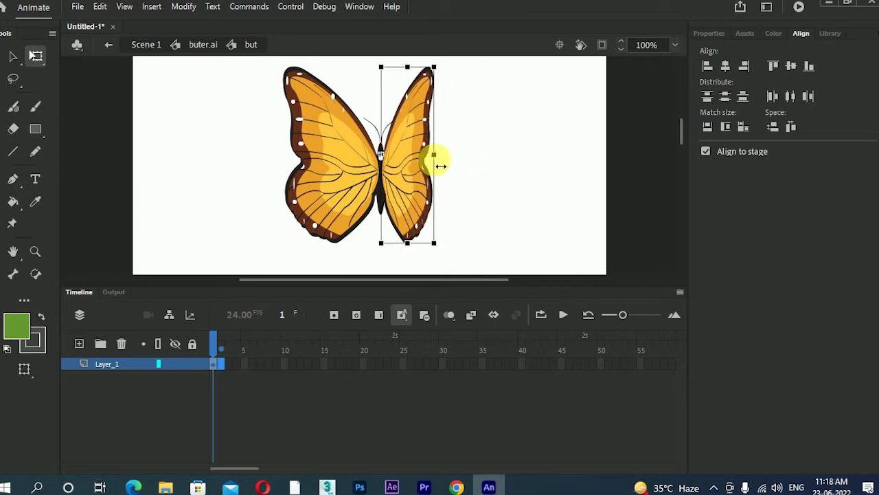
{"action": "key", "text": "F6"}
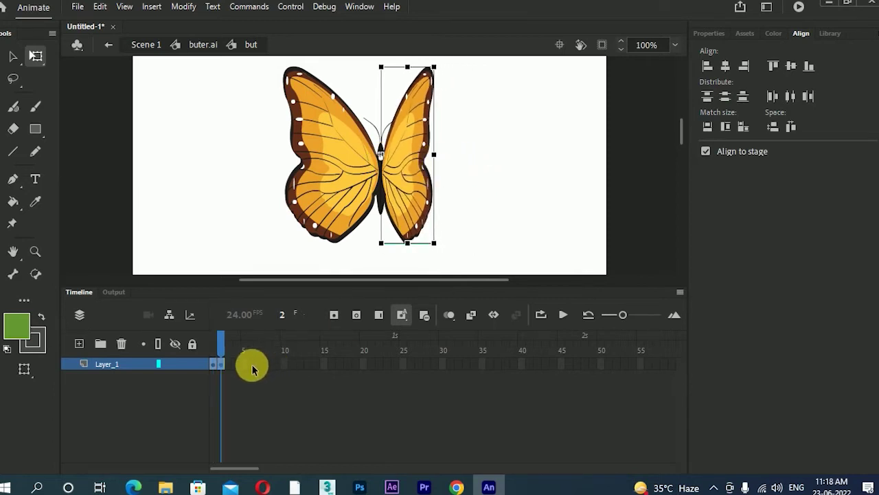
{"action": "left_click", "coordinate": [316, 206]}
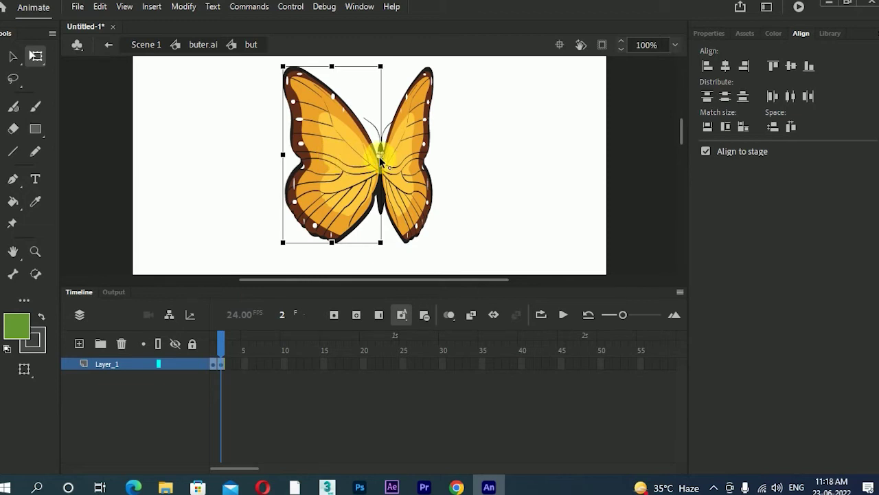
{"action": "left_click", "coordinate": [282, 163]}
{"action": "left_click_drag", "start_coordinate": [283, 163], "coordinate": [331, 157]}
Copy the open-wing keyframe from frame 1 to frame 3 and the narrowed-wing keyframe from frame 2 to frame 4
{"action": "left_click_drag", "start_coordinate": [215, 347], "coordinate": [228, 364]}
{"action": "left_click", "coordinate": [216, 364]}
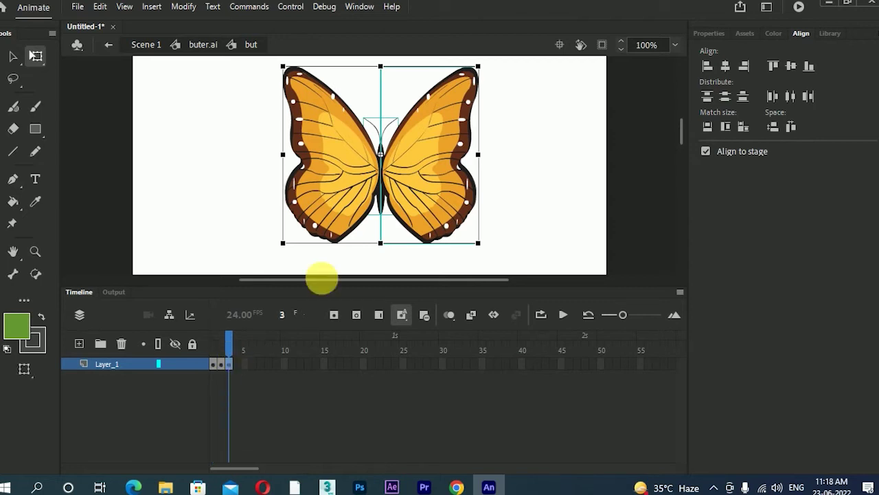
{"action": "left_click", "coordinate": [220, 364]}
{"action": "left_click_drag", "start_coordinate": [237, 364], "coordinate": [239, 365]}
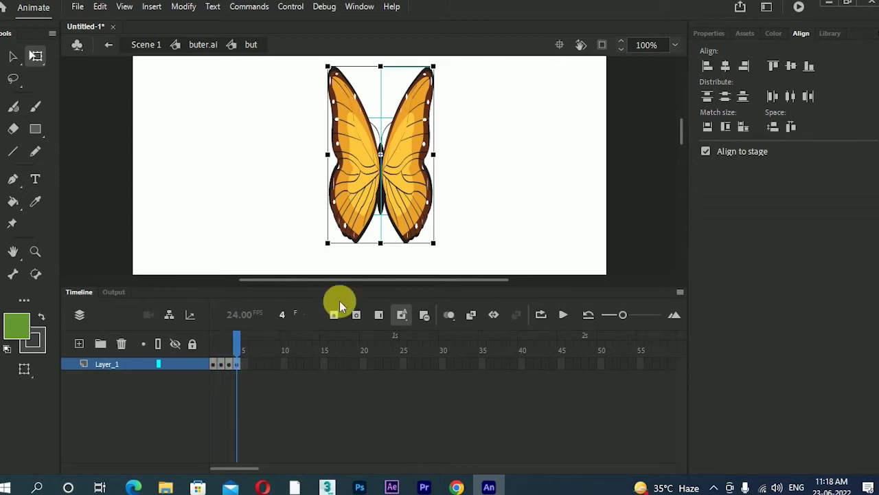
Narrow both wings further toward the body in frame 4, and deselect them
{"action": "left_click", "coordinate": [458, 157]}
{"action": "left_click", "coordinate": [417, 165]}
{"action": "left_click_drag", "start_coordinate": [433, 157], "coordinate": [412, 157]}
{"action": "left_click", "coordinate": [363, 172]}
{"action": "left_click_drag", "start_coordinate": [330, 155], "coordinate": [355, 159]}
{"action": "left_click", "coordinate": [504, 192]}
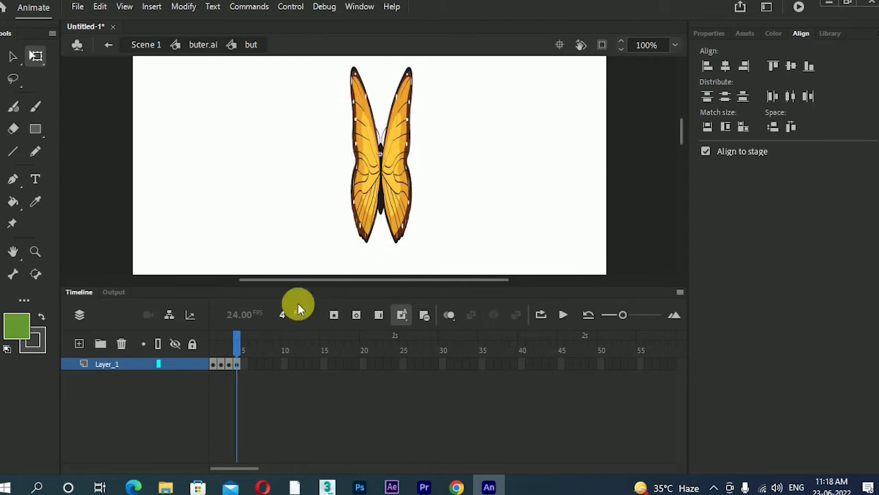
Duplicate the wing keyframes along Layer_1 to repeat the flapping through frame 17, and go back to frame 1
{"action": "mouse_move", "coordinate": [233, 349]}
{"action": "left_mouse_down"}
{"action": "mouse_move", "coordinate": [211, 351]}
{"action": "mouse_move", "coordinate": [244, 355]}
{"action": "mouse_move", "coordinate": [212, 357]}
{"action": "mouse_move", "coordinate": [213, 366]}
{"action": "mouse_move", "coordinate": [252, 369]}
{"action": "mouse_move", "coordinate": [251, 343]}
{"action": "mouse_move", "coordinate": [269, 347]}
{"action": "mouse_move", "coordinate": [215, 358]}
{"action": "mouse_move", "coordinate": [237, 347]}
{"action": "left_mouse_up"}
{"action": "left_click", "coordinate": [272, 369]}
{"action": "left_click_drag", "start_coordinate": [275, 369], "coordinate": [192, 358]}
{"action": "left_click", "coordinate": [213, 369]}
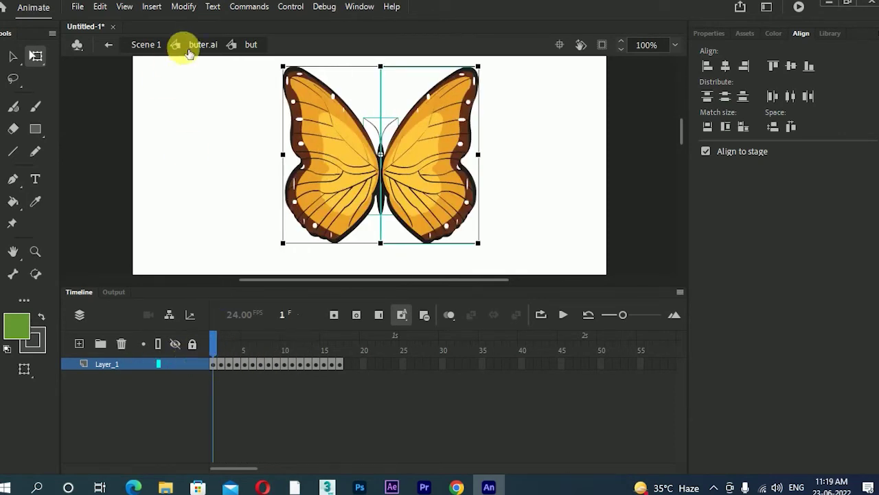
Check the last keyframe of the but symbol at frame 17 and return to the buter.ai symbol
{"action": "left_click", "coordinate": [179, 46]}
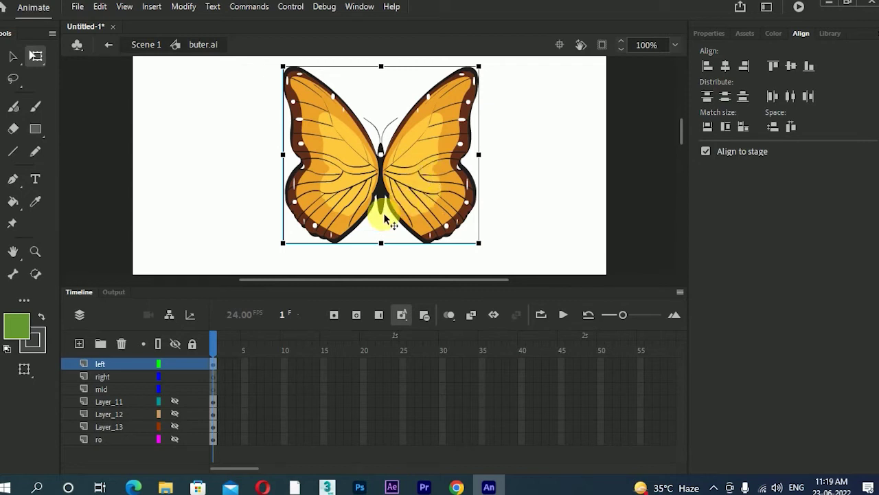
{"action": "double_click", "coordinate": [364, 187]}
{"action": "left_click", "coordinate": [341, 365]}
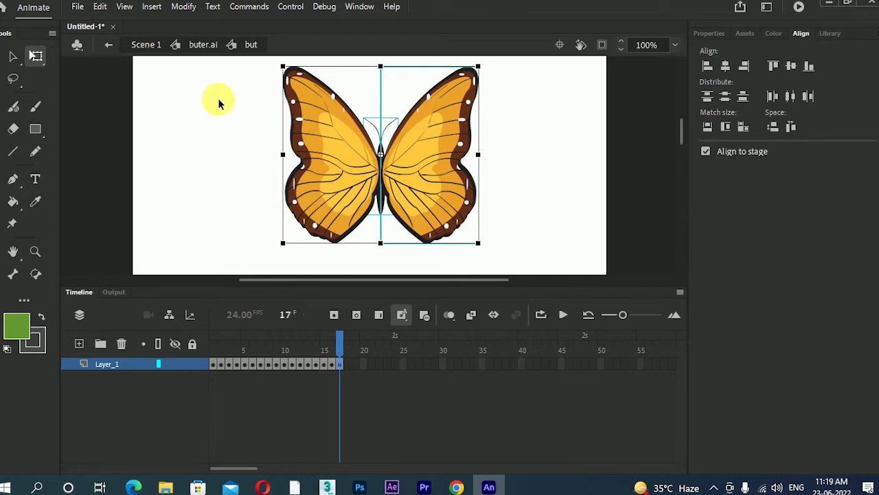
{"action": "left_click", "coordinate": [203, 44]}
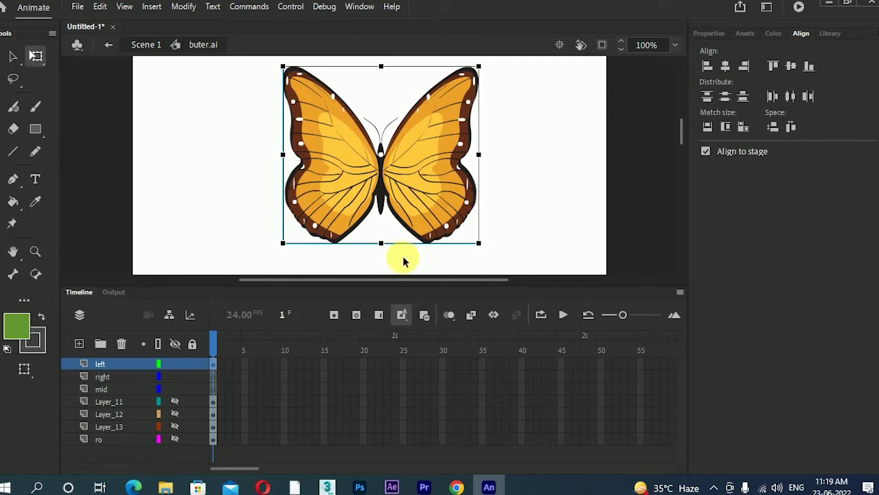
Scale the butterfly instance down proportionally about its center to roughly a third of its size, and deselect it
{"action": "key", "text": "ctrl+minus"}
{"action": "key", "text": "ctrl+minus"}
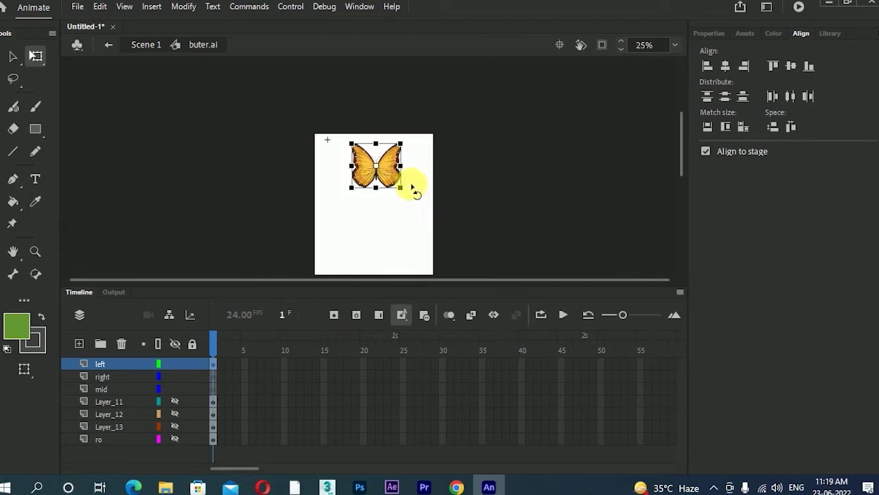
{"action": "left_click_drag", "start_coordinate": [401, 145], "coordinate": [388, 158]}
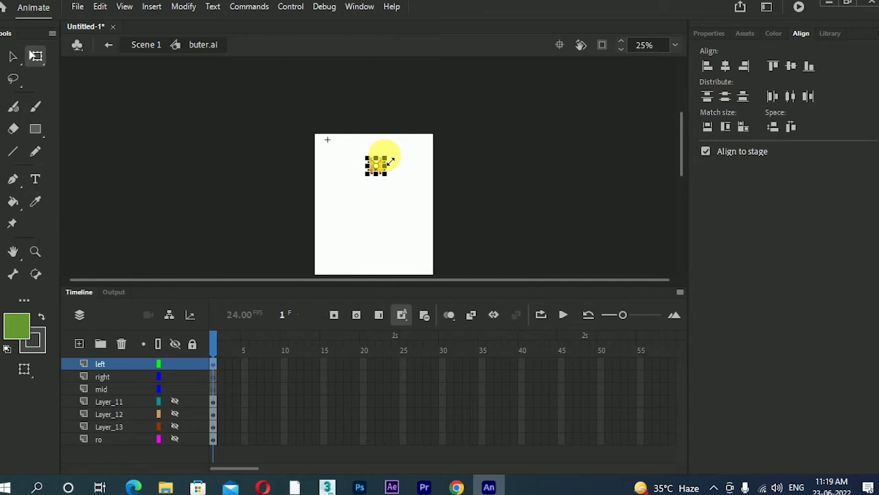
{"action": "left_click", "coordinate": [426, 183]}
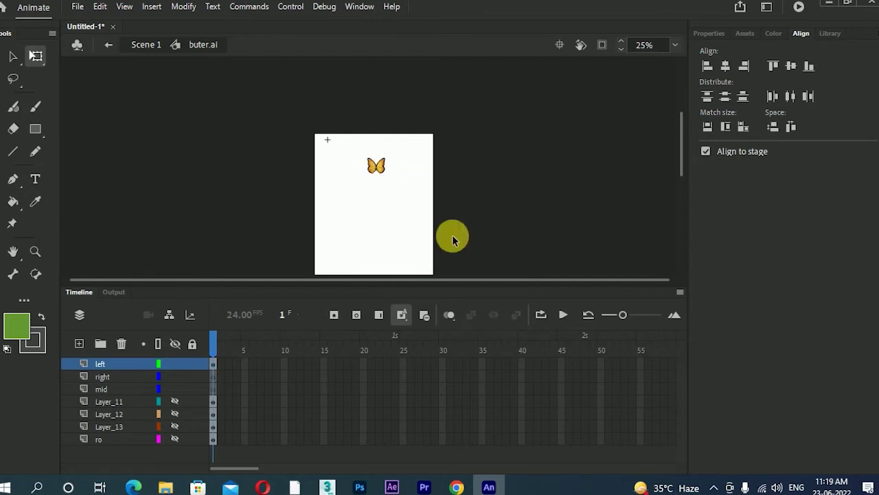
Extend the left layer to frame 80 and add a keyframe there for the butterfly
{"action": "key", "text": "ctrl+equal"}
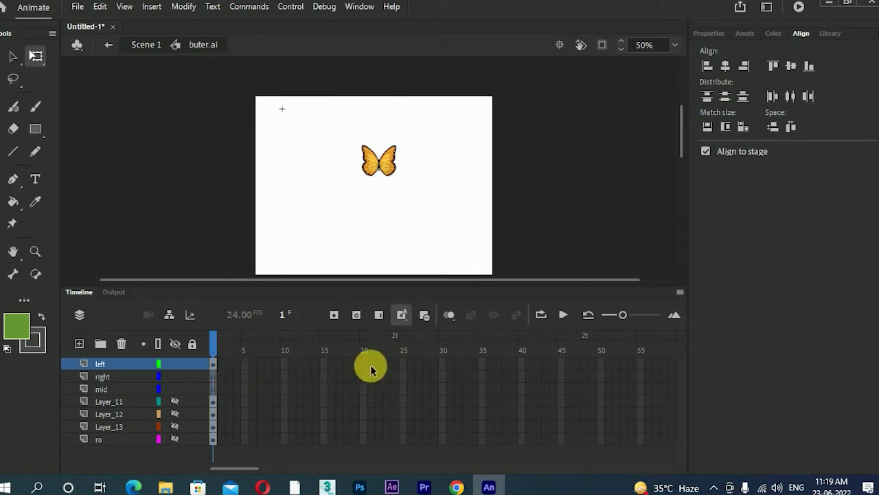
{"action": "left_click", "coordinate": [339, 363]}
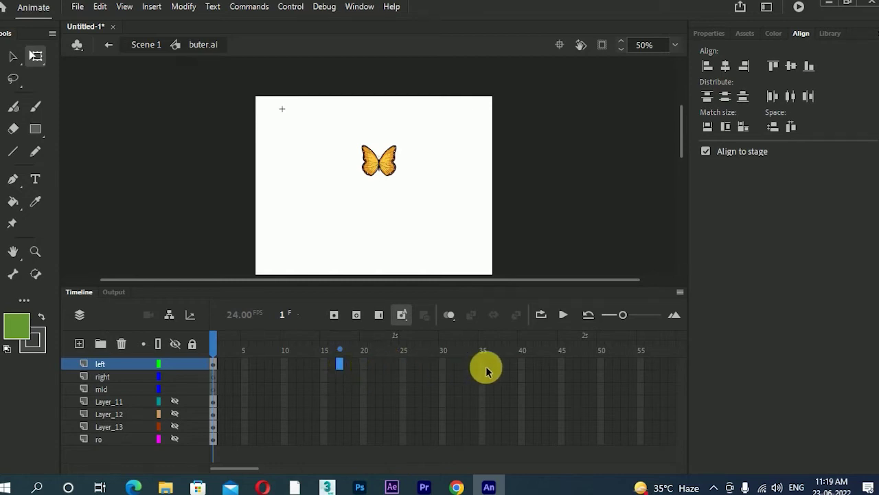
{"action": "scroll", "coordinate": [481, 378], "scroll_direction": "right", "scroll_amount": 2}
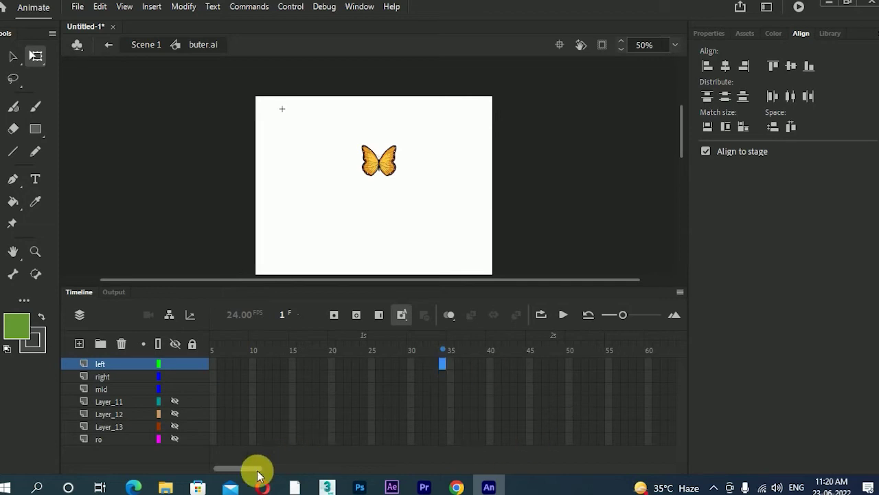
{"action": "left_click_drag", "start_coordinate": [255, 467], "coordinate": [283, 468]}
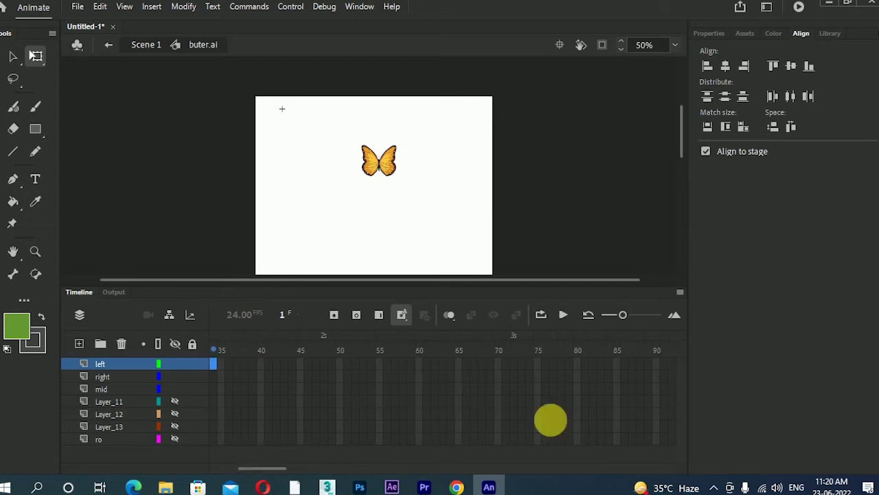
{"action": "left_click", "coordinate": [576, 363]}
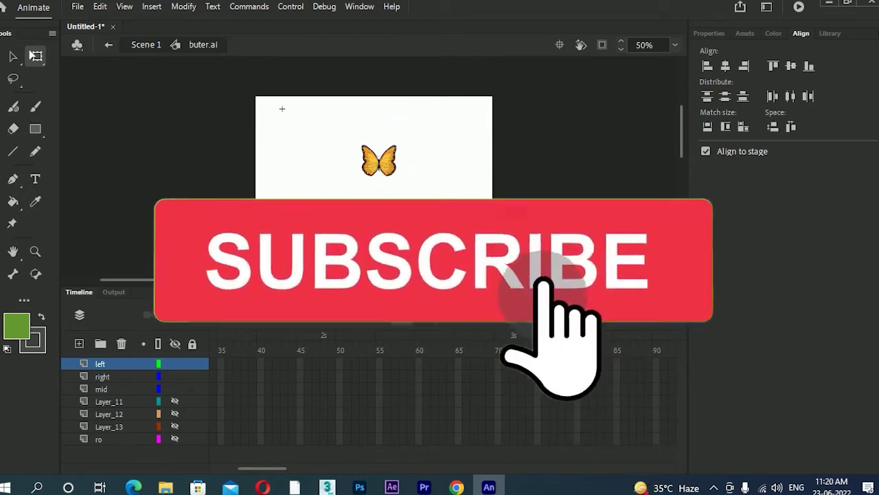
{"action": "key", "text": "F5"}
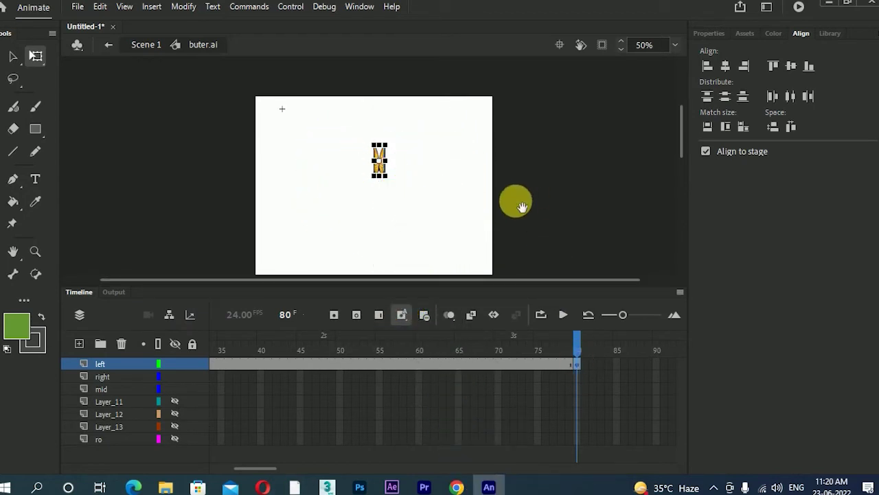
Add a new layer above the left layer and go back to frame 1 with the Pencil tool active
{"action": "left_click_drag", "start_coordinate": [522, 204], "coordinate": [549, 150]}
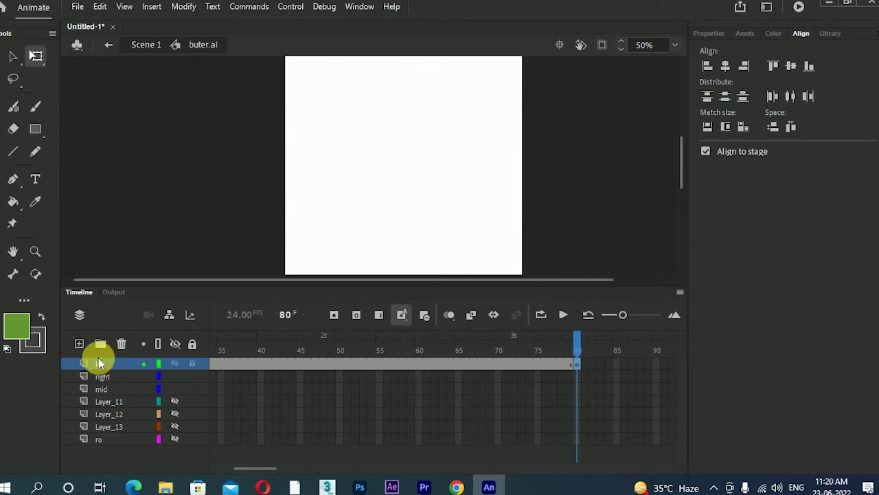
{"action": "left_click", "coordinate": [80, 344]}
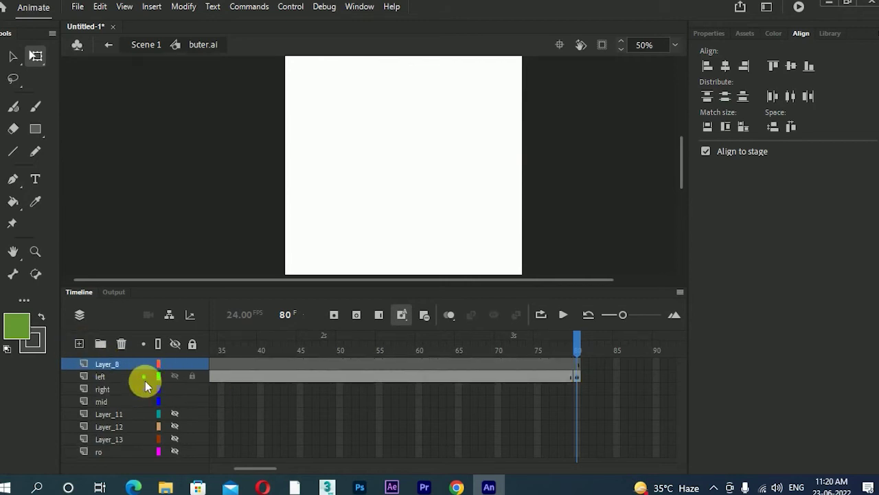
{"action": "left_click_drag", "start_coordinate": [343, 224], "coordinate": [412, 232]}
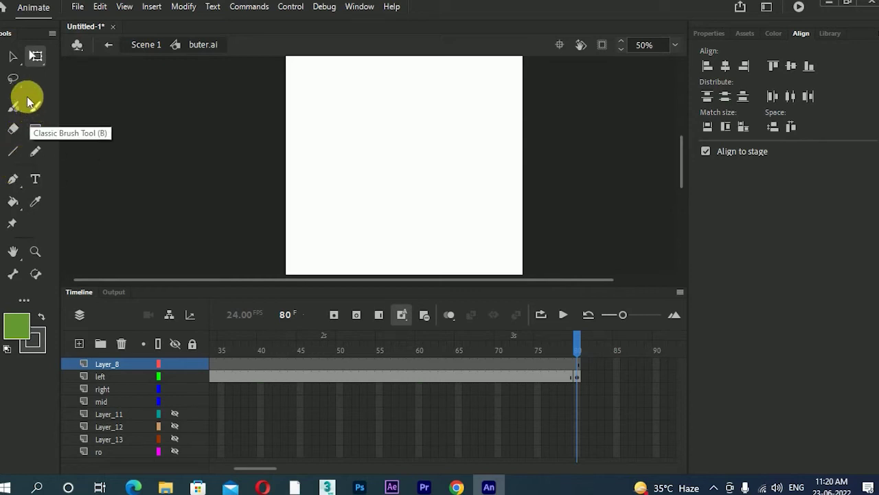
{"action": "left_click", "coordinate": [33, 153]}
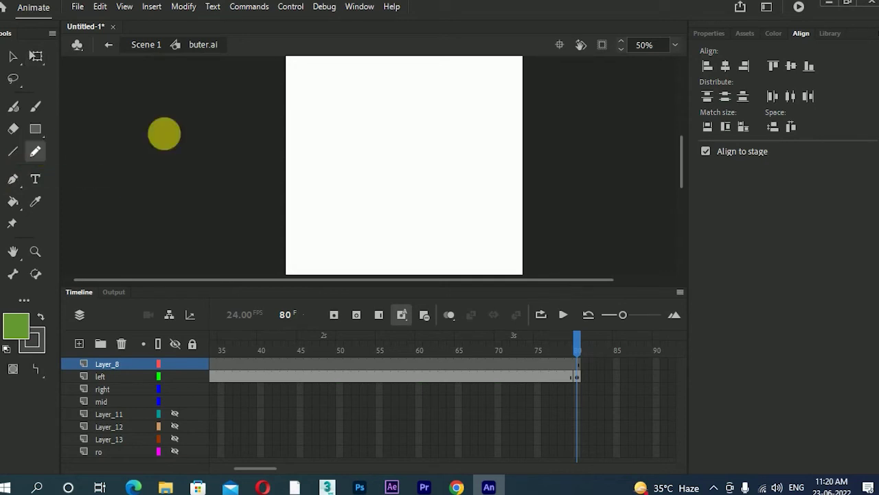
{"action": "key", "text": "ctrl+minus"}
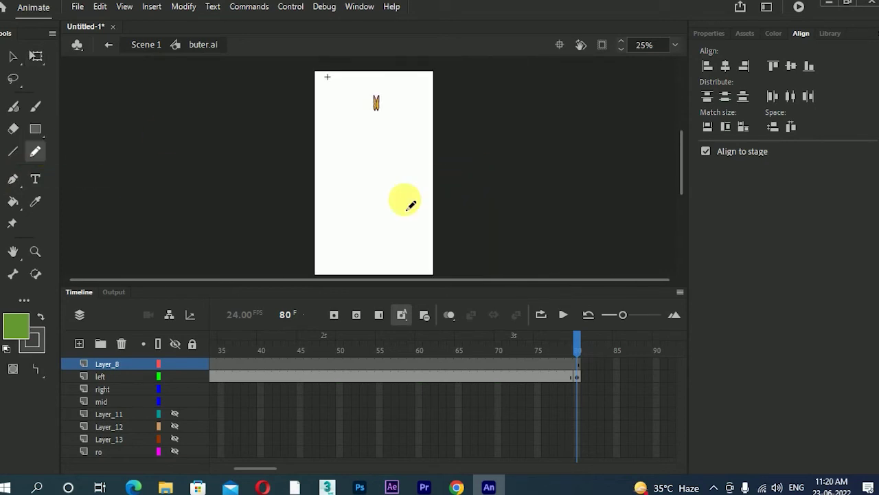
{"action": "left_click_drag", "start_coordinate": [540, 347], "coordinate": [147, 353]}
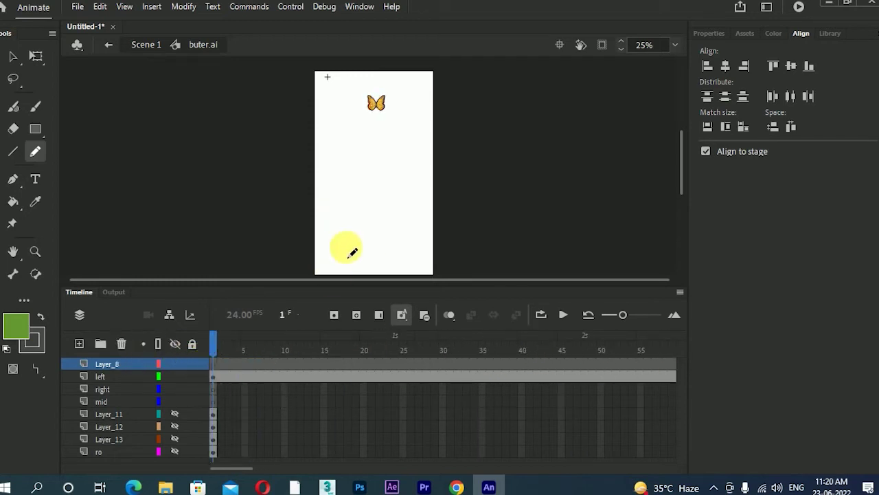
Try to draw a winding freehand flight path on Layer_8 with the Pencil tool, and undo it
{"action": "mouse_move", "coordinate": [336, 252]}
{"action": "left_mouse_down"}
{"action": "mouse_move", "coordinate": [335, 164]}
{"action": "mouse_move", "coordinate": [344, 147]}
{"action": "mouse_move", "coordinate": [365, 145]}
{"action": "mouse_move", "coordinate": [391, 196]}
{"action": "mouse_move", "coordinate": [408, 208]}
{"action": "mouse_move", "coordinate": [405, 265]}
{"action": "mouse_move", "coordinate": [440, 275]}
{"action": "mouse_move", "coordinate": [456, 259]}
{"action": "left_mouse_up"}
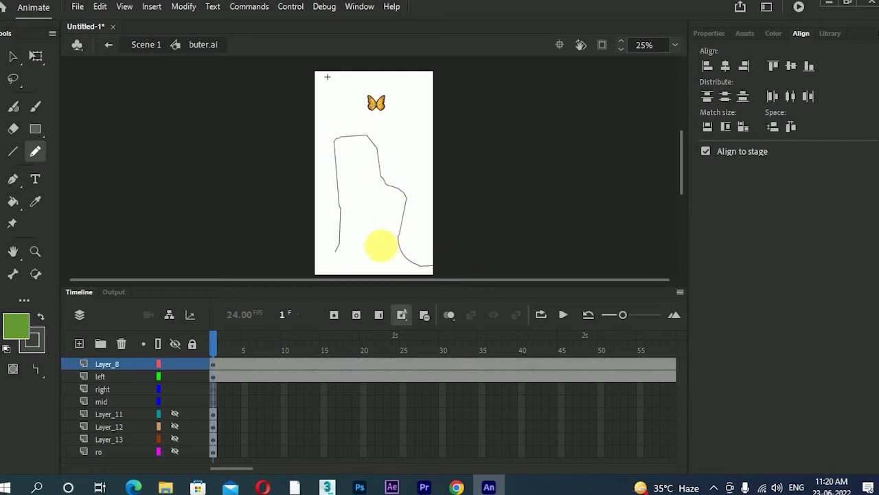
{"action": "key", "text": "ctrl+z"}
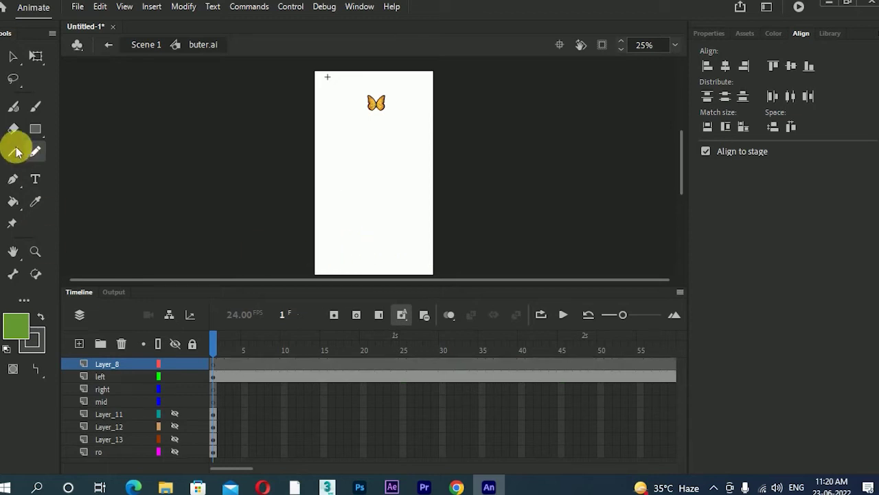
Draw a smooth arch-shaped flight path on Layer_8 with the Pen tool, from the stage's lower left over the butterfly to its lower right
{"action": "left_click", "coordinate": [12, 178]}
{"action": "left_click", "coordinate": [325, 245]}
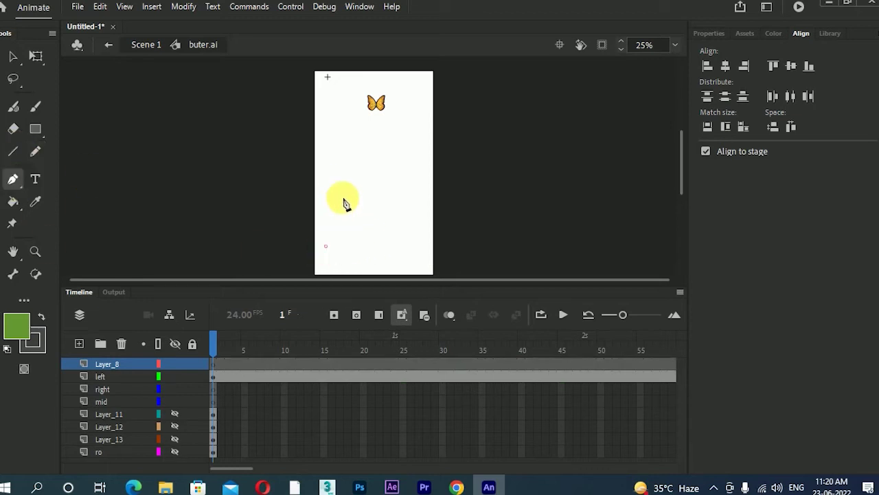
{"action": "left_click_drag", "start_coordinate": [342, 197], "coordinate": [344, 175]}
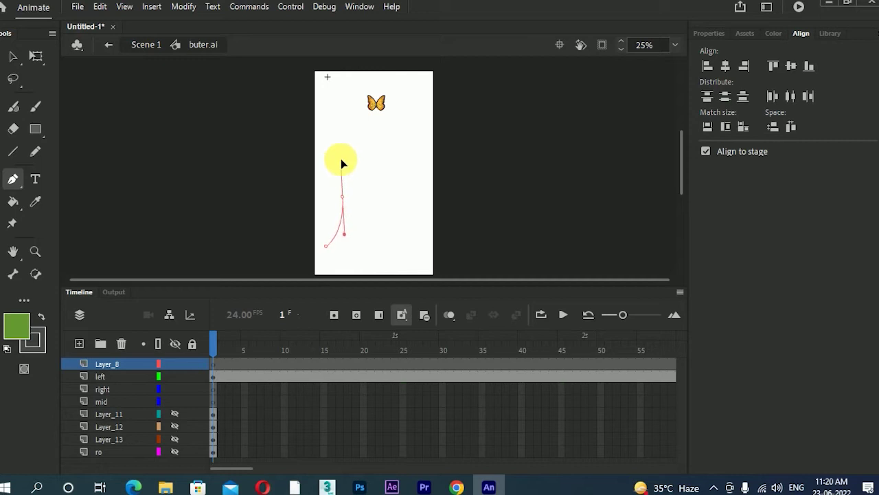
{"action": "left_click", "coordinate": [340, 159]}
{"action": "left_click_drag", "start_coordinate": [343, 105], "coordinate": [346, 93]}
{"action": "left_click", "coordinate": [390, 84]}
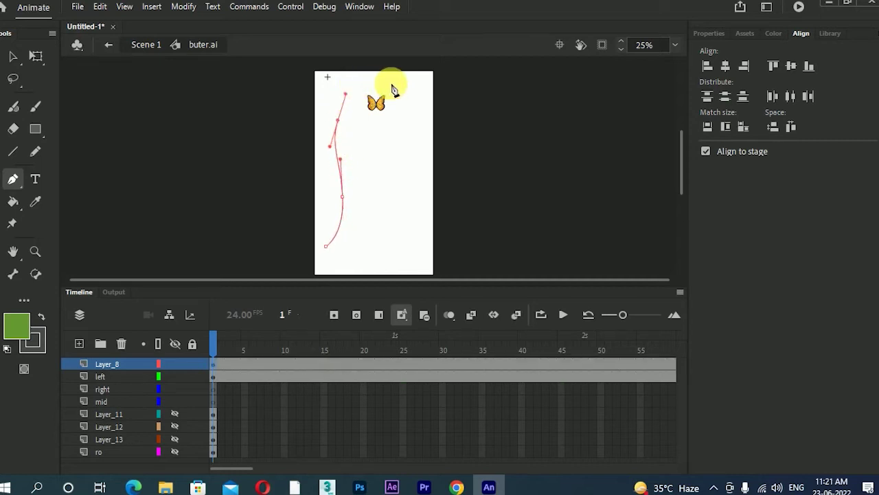
{"action": "left_click_drag", "start_coordinate": [427, 105], "coordinate": [426, 104]}
{"action": "left_click_drag", "start_coordinate": [406, 191], "coordinate": [402, 228]}
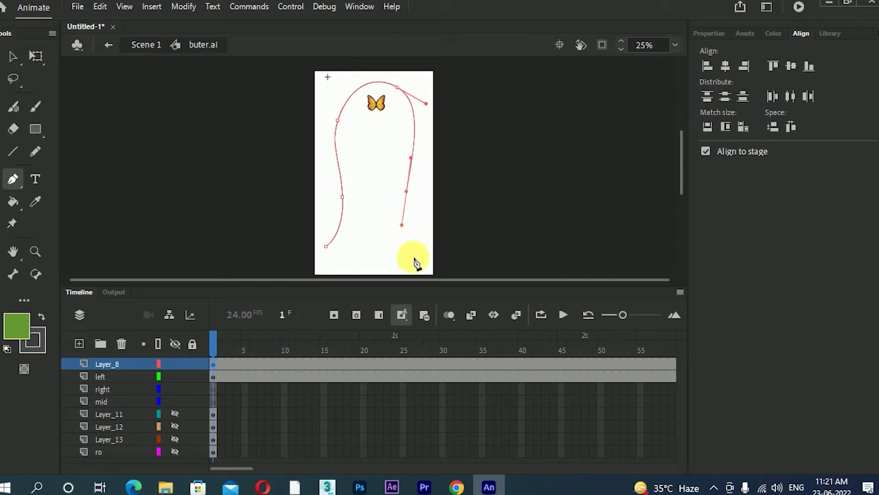
{"action": "left_click_drag", "start_coordinate": [416, 258], "coordinate": [433, 269]}
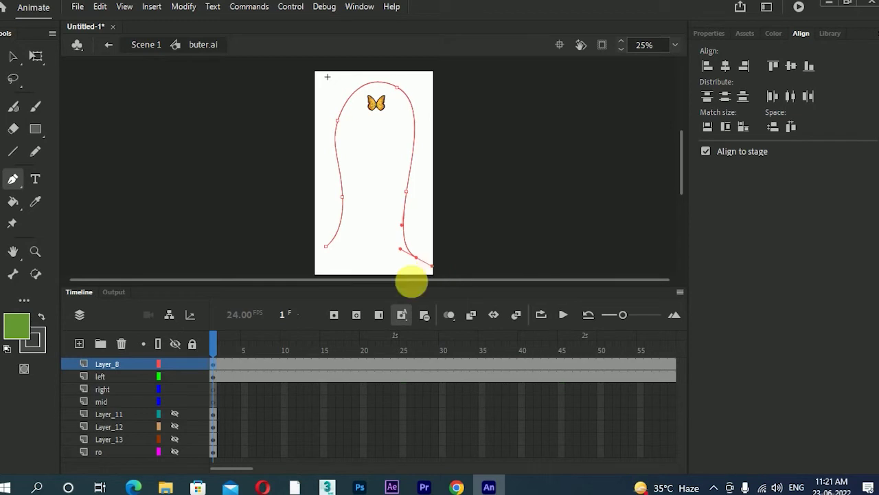
Move the butterfly in frame 1 of the left layer to just below the flight path's lower-left end
{"action": "left_click", "coordinate": [100, 377]}
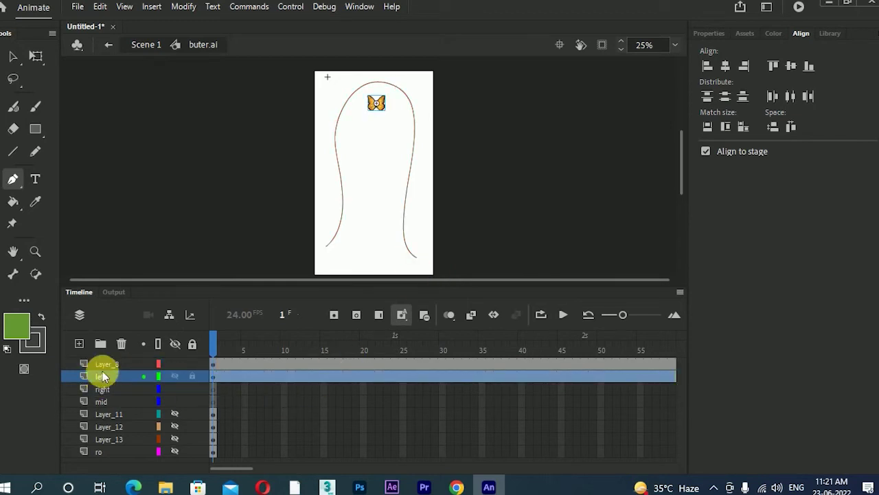
{"action": "left_click", "coordinate": [104, 362]}
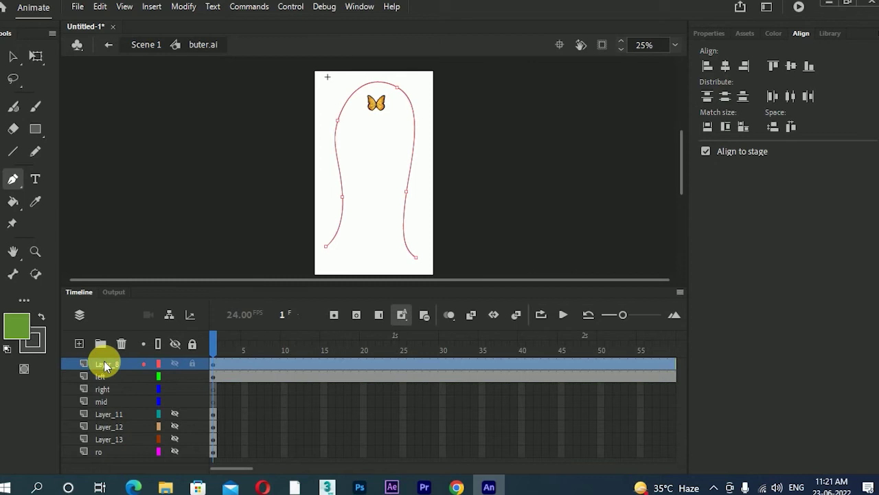
{"action": "left_click", "coordinate": [12, 57]}
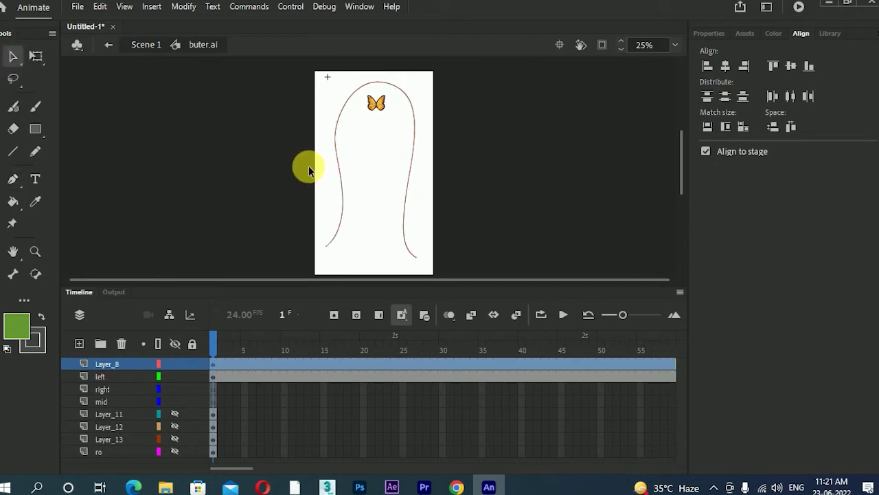
{"action": "left_click", "coordinate": [212, 377]}
{"action": "left_click_drag", "start_coordinate": [370, 119], "coordinate": [334, 248]}
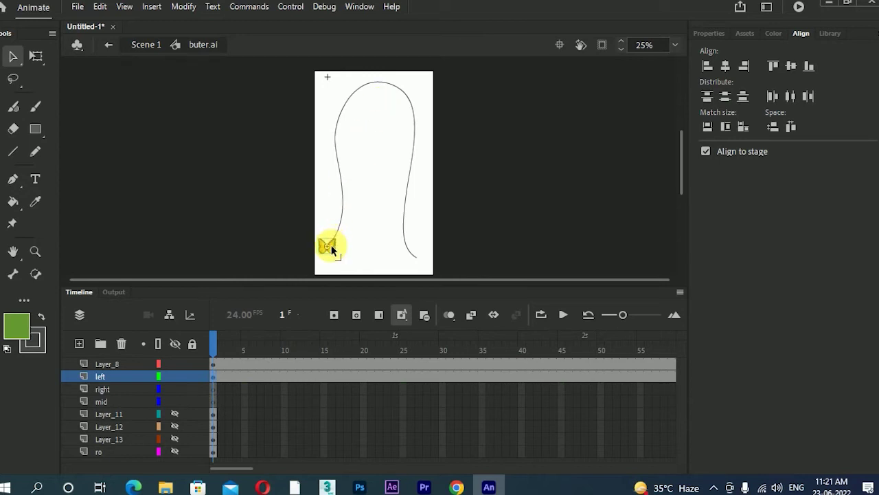
{"action": "left_click", "coordinate": [359, 231]}
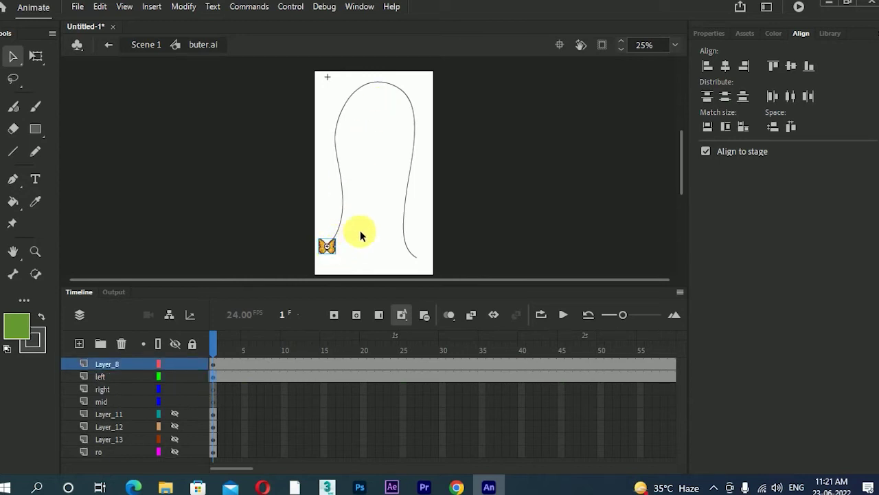
{"action": "left_click_drag", "start_coordinate": [337, 250], "coordinate": [333, 271]}
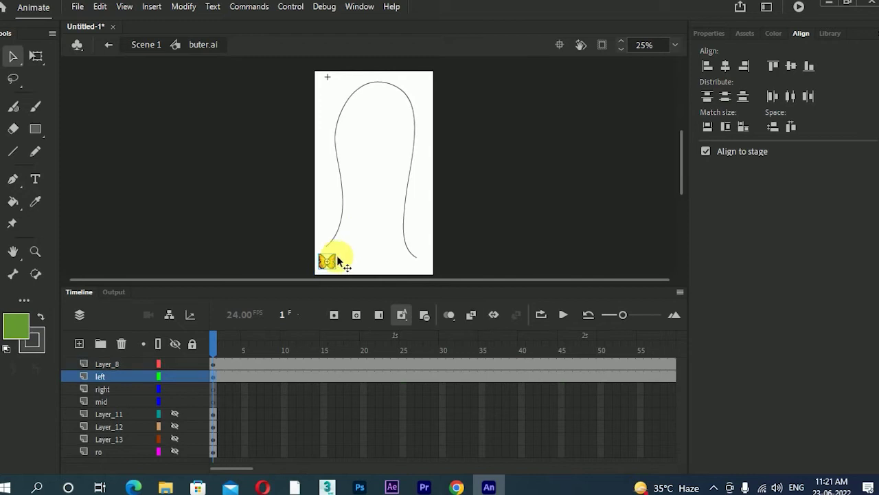
Move the butterfly in the frame 80 keyframe to the flight path's lower-right end
{"action": "left_click_drag", "start_coordinate": [249, 468], "coordinate": [293, 469]}
{"action": "left_click", "coordinate": [412, 376]}
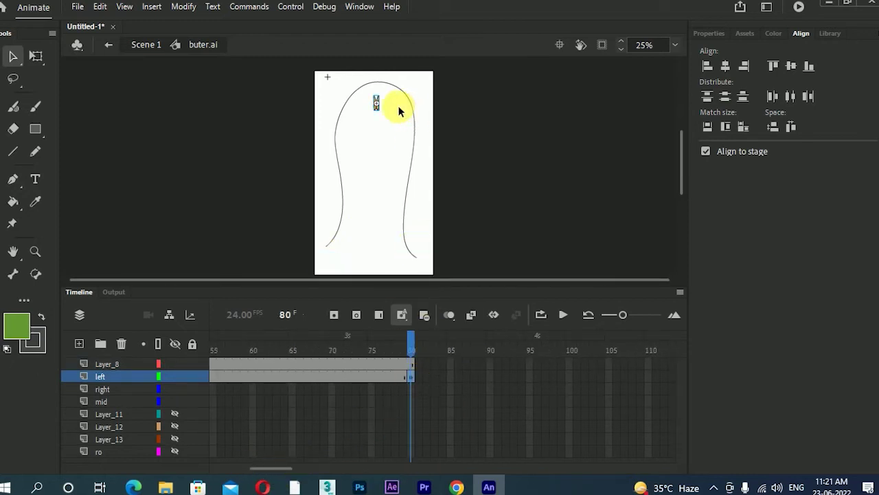
{"action": "left_click", "coordinate": [418, 261]}
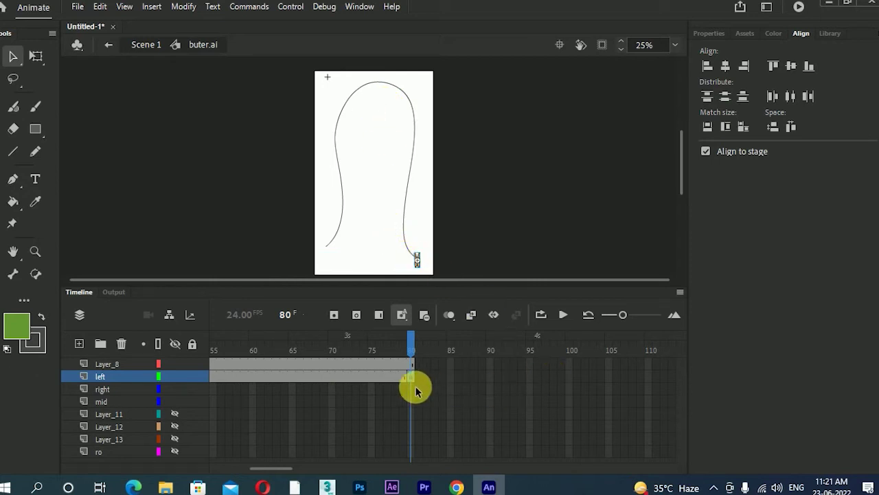
Create a classic tween between the left layer's two keyframes and return to frame 1
{"action": "left_click", "coordinate": [384, 376]}
{"action": "right_click", "coordinate": [383, 377]}
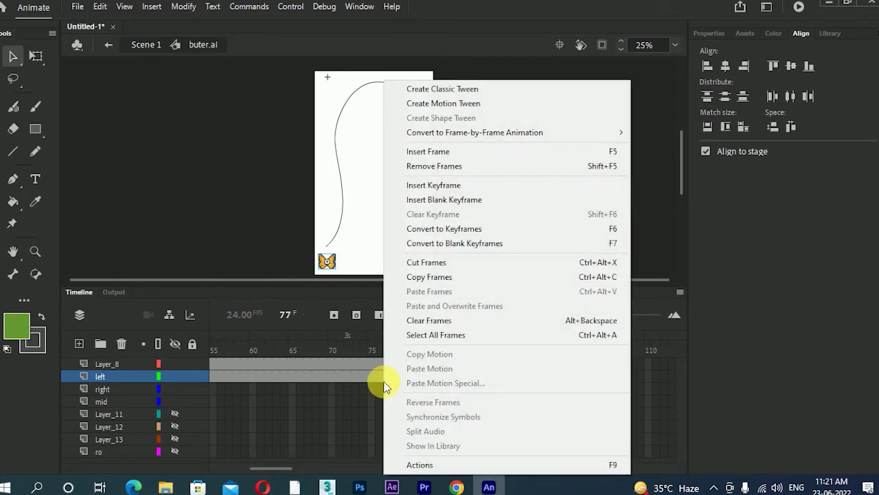
{"action": "left_click", "coordinate": [437, 92]}
{"action": "left_click_drag", "start_coordinate": [433, 337], "coordinate": [11, 395]}
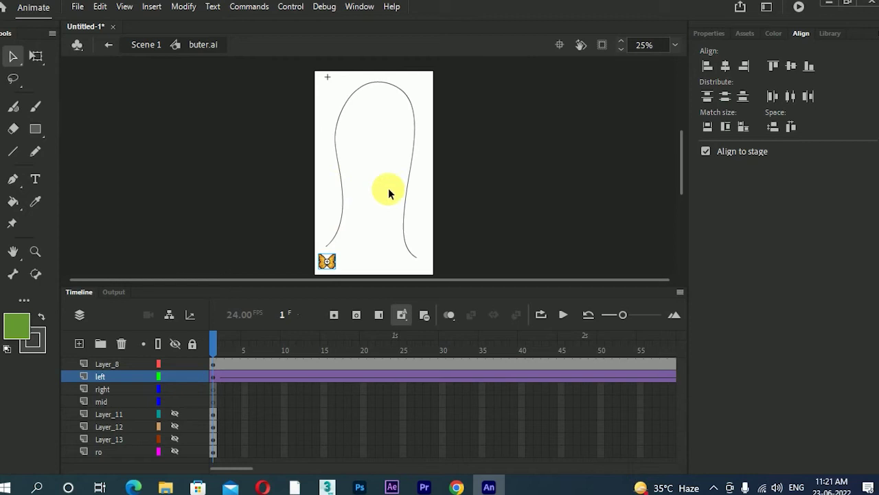
Turn Layer_8 into a guide layer and nest the left layer beneath it as a guided layer
{"action": "left_click_drag", "start_coordinate": [126, 377], "coordinate": [126, 366]}
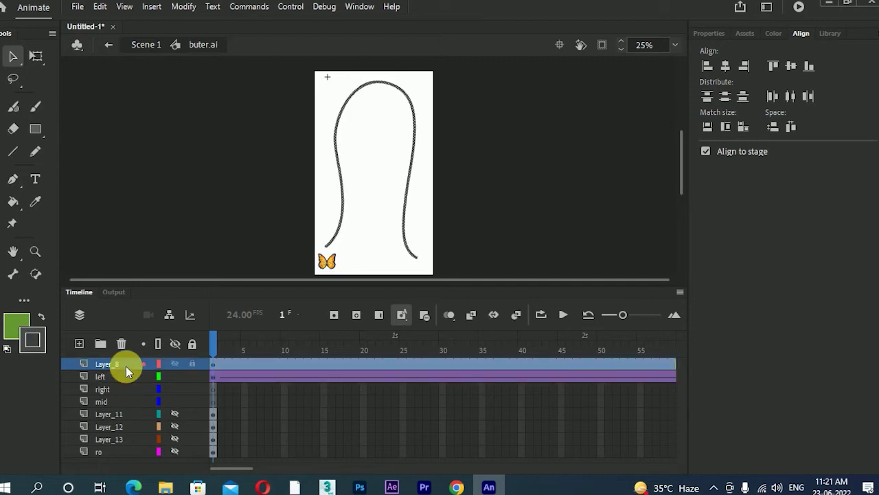
{"action": "right_click", "coordinate": [117, 365]}
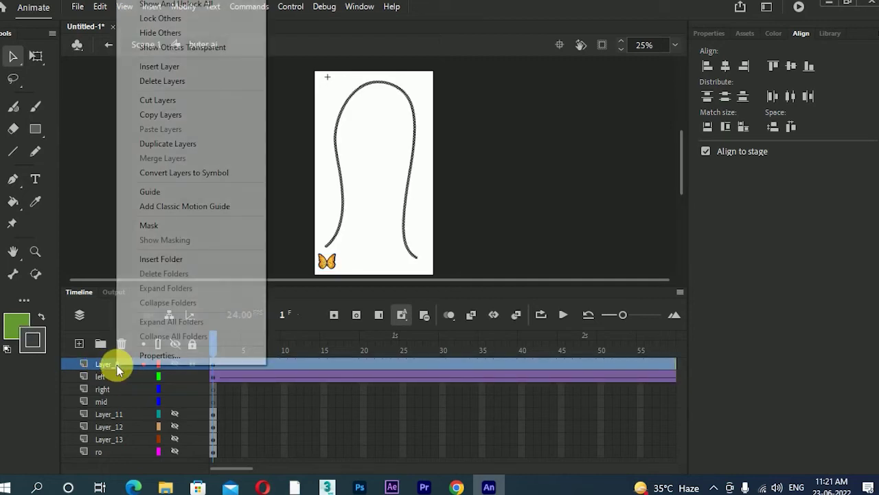
{"action": "left_click", "coordinate": [153, 197]}
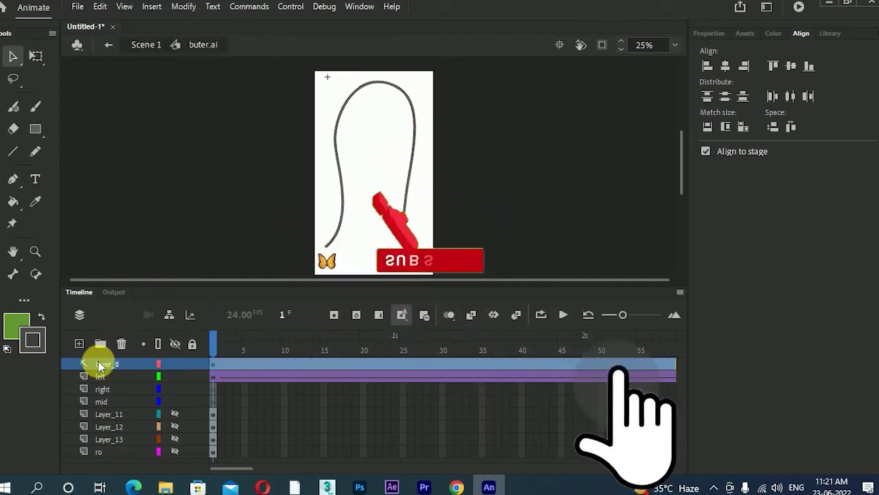
{"action": "left_click", "coordinate": [102, 377]}
{"action": "left_click_drag", "start_coordinate": [107, 383], "coordinate": [109, 375]}
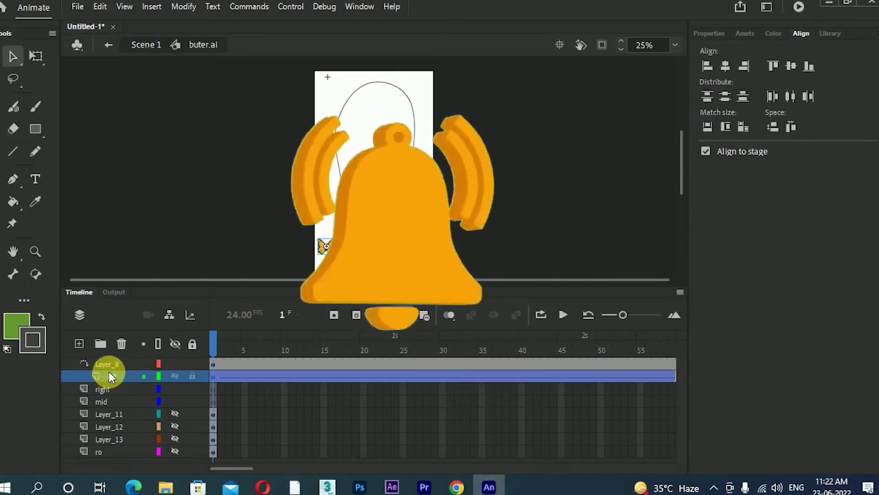
Scrub through the timeline to check the butterfly's motion against the path, and return to frame 1
{"action": "left_click", "coordinate": [277, 347]}
{"action": "left_click_drag", "start_coordinate": [277, 347], "coordinate": [386, 355]}
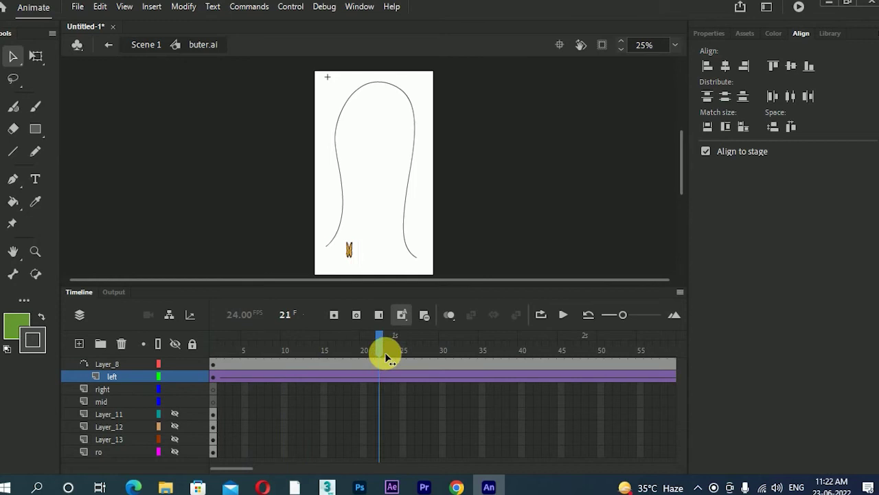
{"action": "left_click_drag", "start_coordinate": [526, 369], "coordinate": [40, 380]}
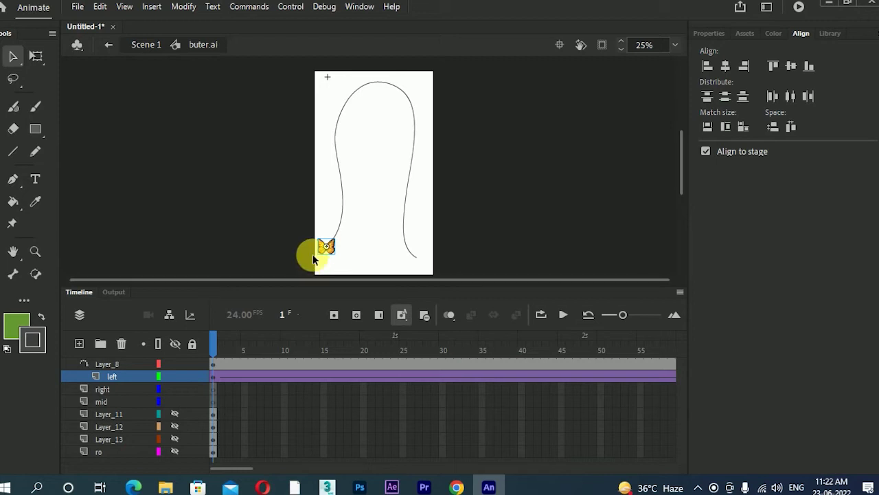
Enable snapping to objects so the butterfly can lock onto the flight path
{"action": "scroll", "coordinate": [312, 258], "scroll_direction": "up", "scroll_amount": 2}
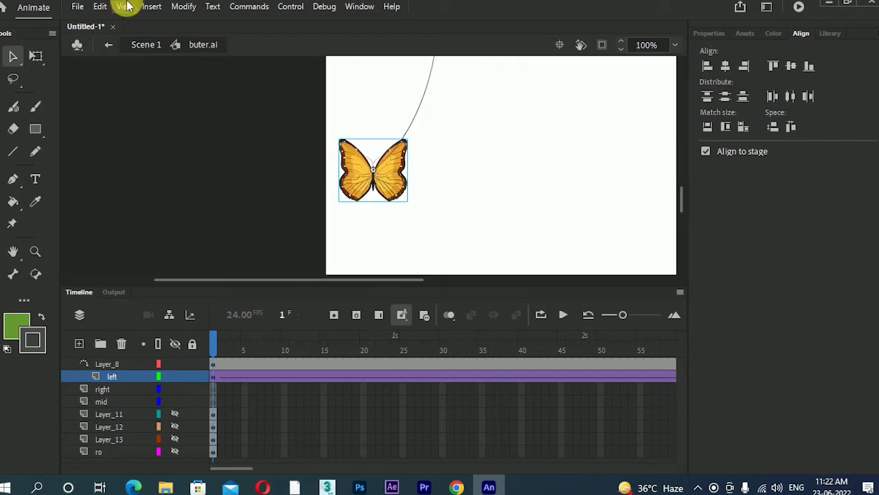
{"action": "left_click", "coordinate": [123, 7]}
{"action": "mouse_move", "coordinate": [198, 153]}
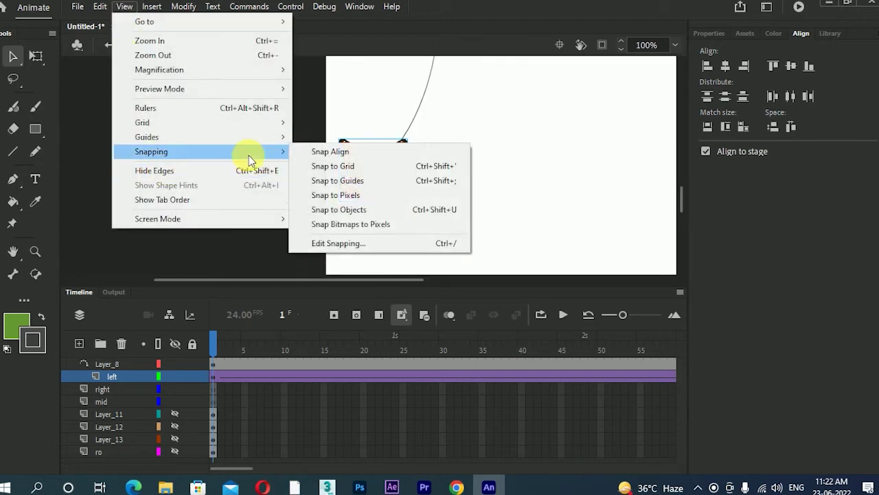
{"action": "left_click", "coordinate": [336, 210]}
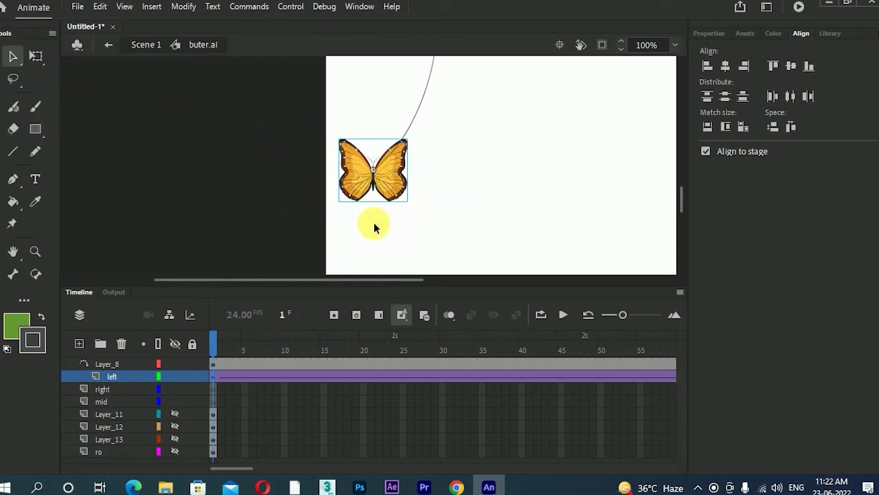
Snap the butterfly's centre in the frame 80 keyframe to the flight path's lower-right end
{"action": "left_click_drag", "start_coordinate": [223, 336], "coordinate": [670, 340]}
{"action": "scroll", "coordinate": [289, 467], "scroll_direction": "left", "scroll_amount": 2}
{"action": "left_click_drag", "start_coordinate": [388, 283], "coordinate": [486, 281]}
{"action": "mouse_move", "coordinate": [518, 229]}
{"action": "left_mouse_down"}
{"action": "mouse_move", "coordinate": [523, 211]}
{"action": "mouse_move", "coordinate": [515, 219]}
{"action": "left_mouse_up"}
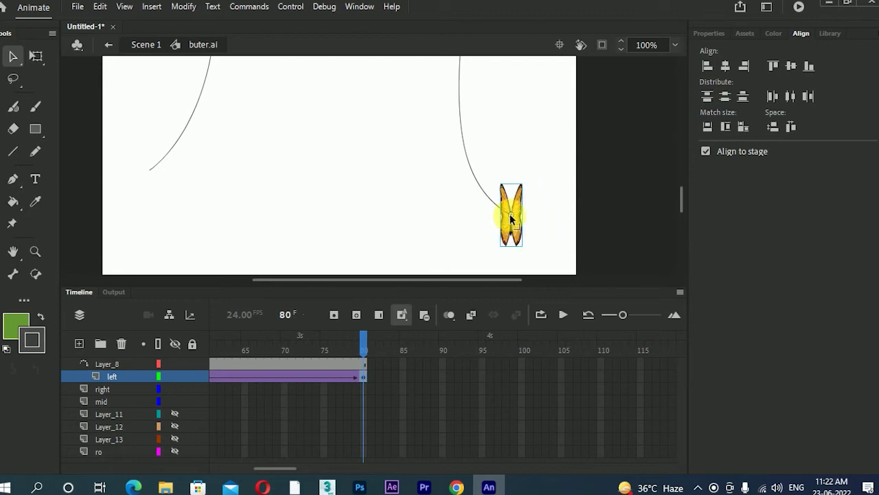
Scrub back from frame 80 to frame 1 to check that the butterfly follows the path
{"action": "left_click_drag", "start_coordinate": [372, 344], "coordinate": [261, 346]}
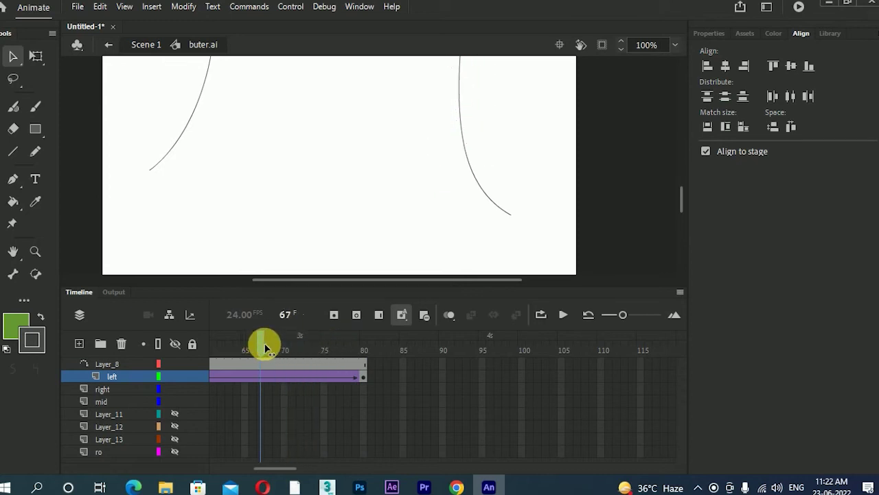
{"action": "scroll", "coordinate": [421, 165], "scroll_direction": "down", "scroll_amount": 1}
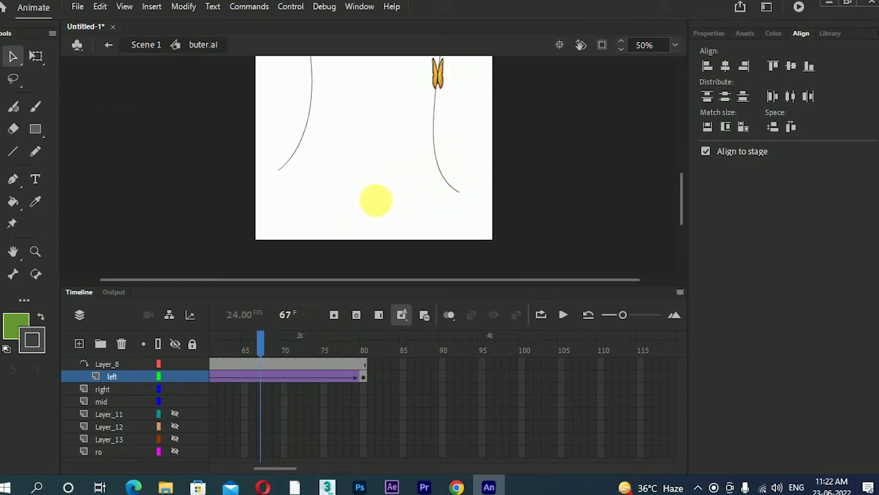
{"action": "left_click_drag", "start_coordinate": [269, 362], "coordinate": [192, 362]}
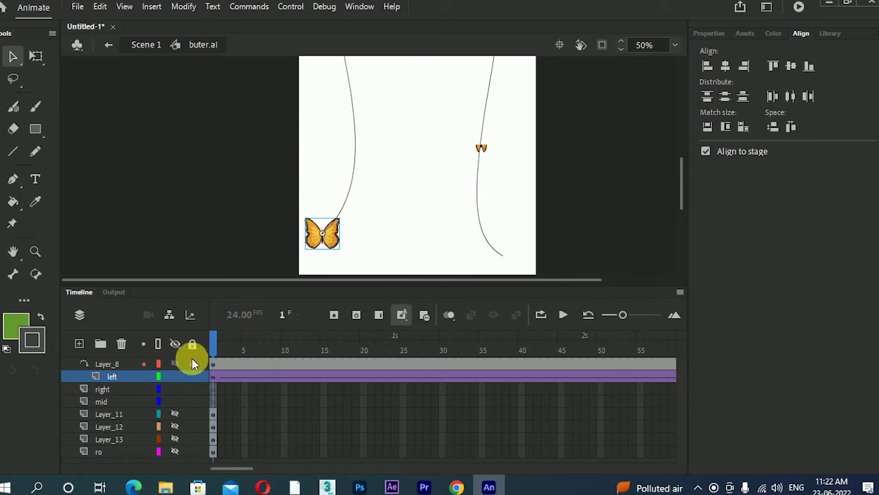
Enable Orient to path for the classic tween on the left layer
{"action": "left_click", "coordinate": [36, 56]}
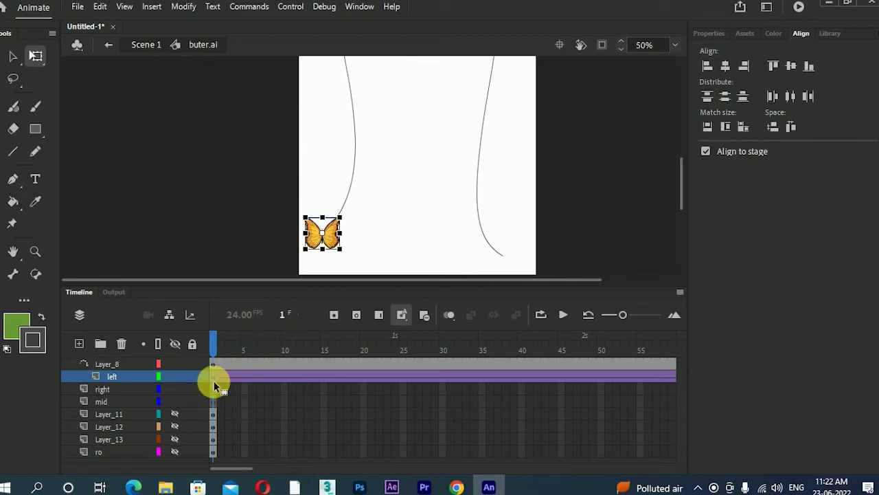
{"action": "left_click_drag", "start_coordinate": [214, 386], "coordinate": [218, 374]}
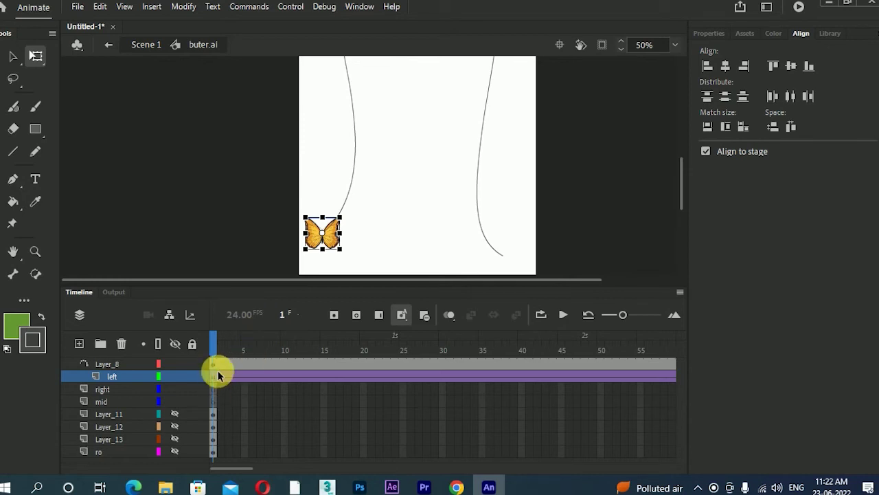
{"action": "left_click", "coordinate": [713, 36]}
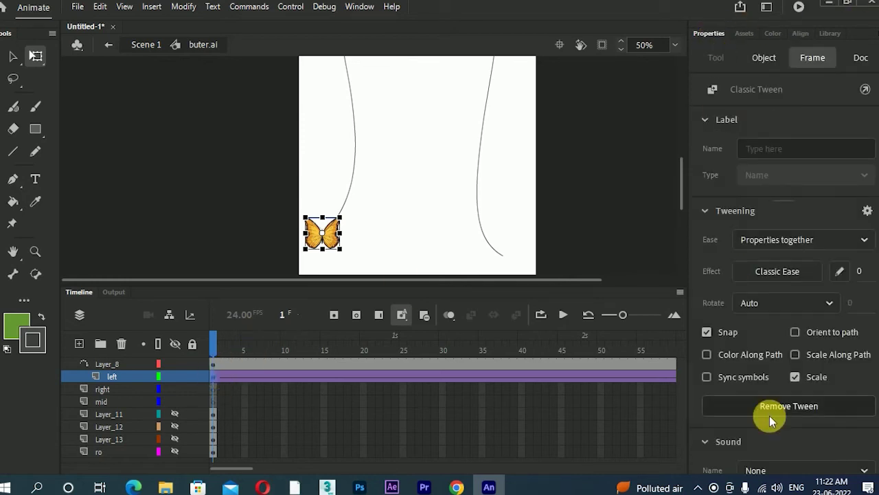
{"action": "left_click", "coordinate": [795, 334]}
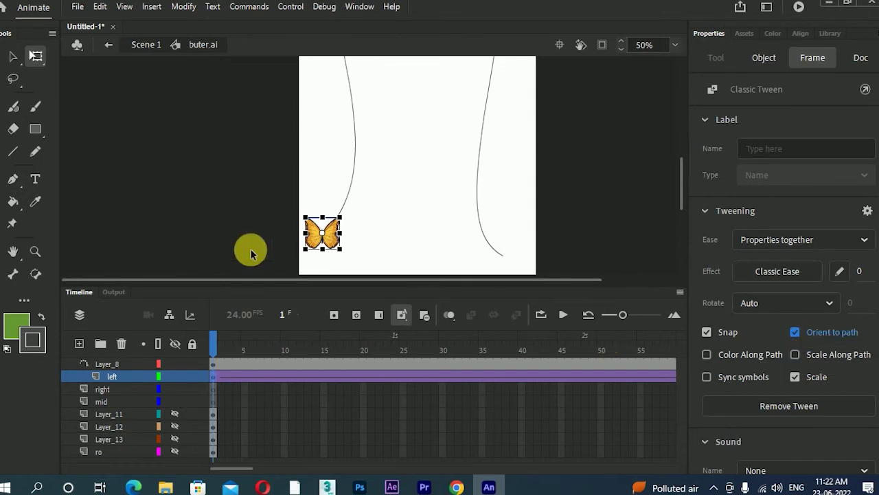
Rotate the butterfly to face along the flight path in both the frame 1 and frame 80 keyframes
{"action": "left_click_drag", "start_coordinate": [348, 221], "coordinate": [350, 236]}
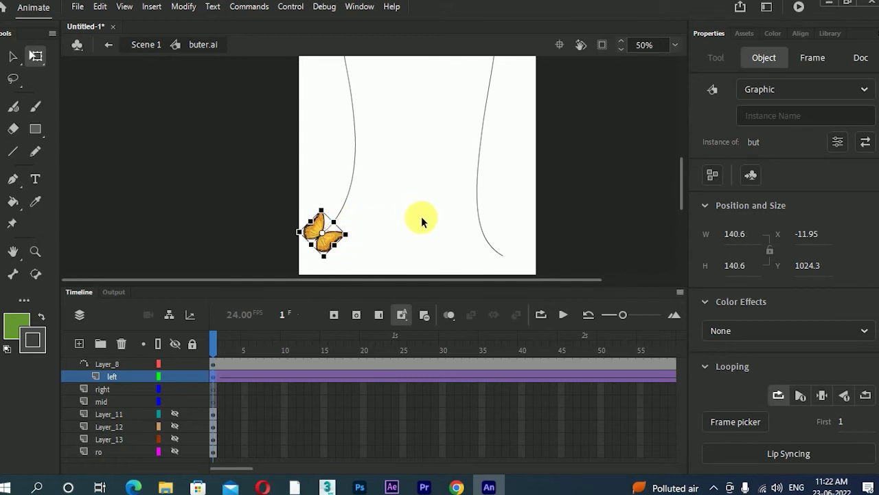
{"action": "left_click_drag", "start_coordinate": [240, 349], "coordinate": [741, 410]}
{"action": "left_click", "coordinate": [484, 264]}
{"action": "left_click", "coordinate": [505, 271]}
{"action": "left_click_drag", "start_coordinate": [515, 239], "coordinate": [525, 274]}
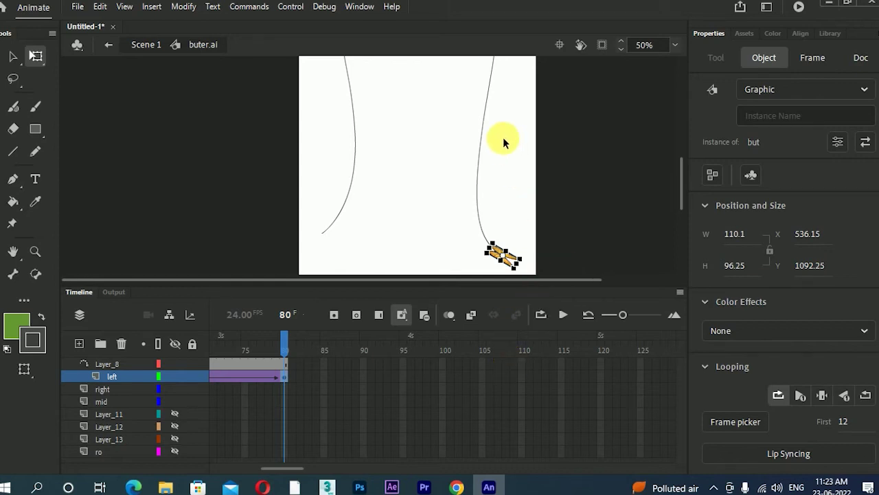
Scrub from frame 80 back to frame 1 to check the butterfly's orientation along the path
{"action": "key", "text": "ctrl+minus"}
{"action": "left_click_drag", "start_coordinate": [283, 338], "coordinate": [103, 389]}
{"action": "left_click", "coordinate": [422, 197]}
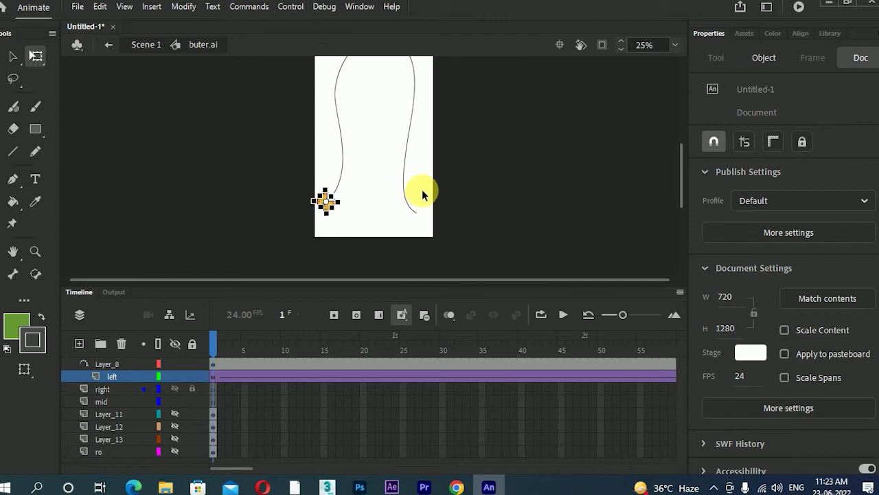
Return to Scene 1 and extend Layer_1 to frame 85
{"action": "left_click", "coordinate": [147, 44]}
{"action": "left_click_drag", "start_coordinate": [663, 362], "coordinate": [524, 364]}
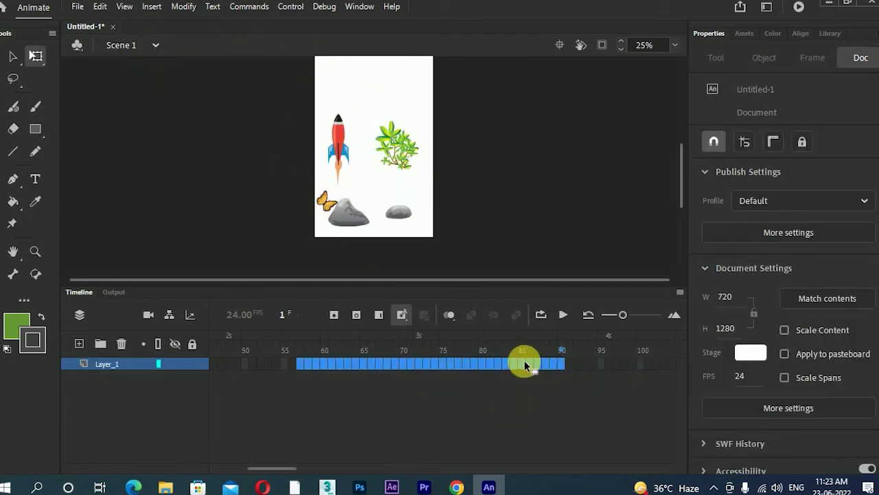
{"action": "left_click", "coordinate": [524, 362]}
{"action": "key", "text": "F5"}
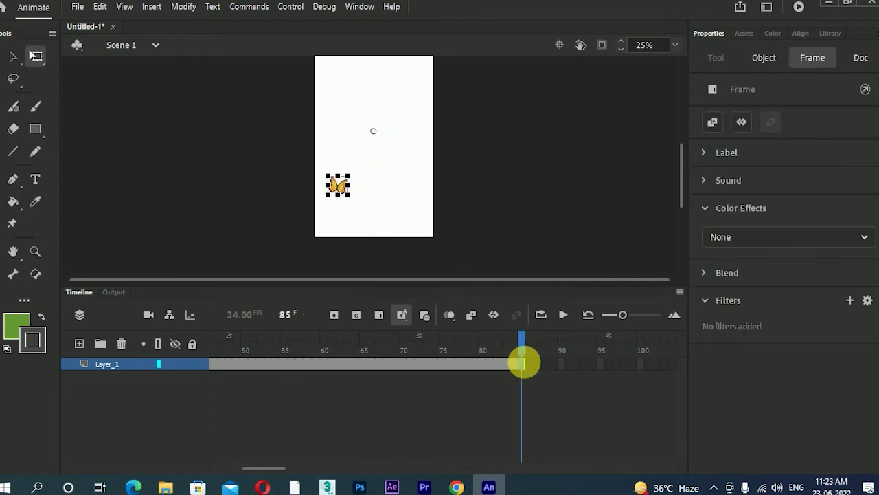
Test the movie to preview the butterfly's flight, then close the preview and go back to frame 1
{"action": "key", "text": "ctrl+Return"}
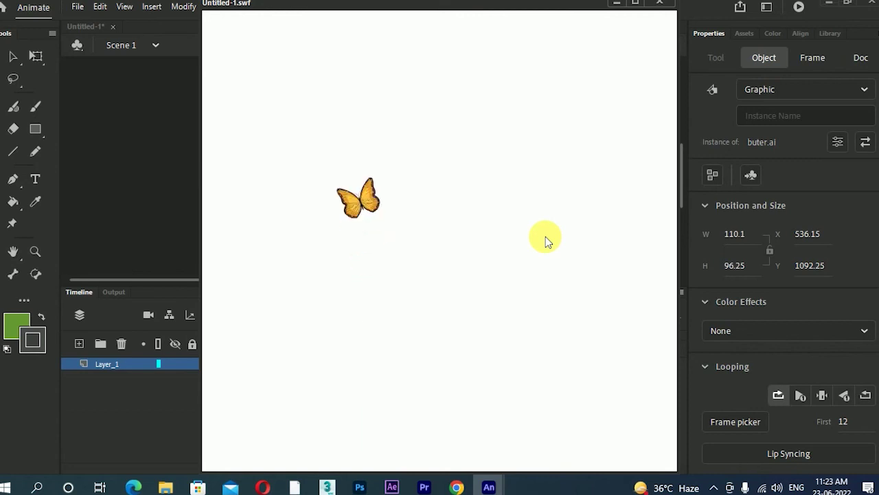
{"action": "key", "text": "ctrl+w"}
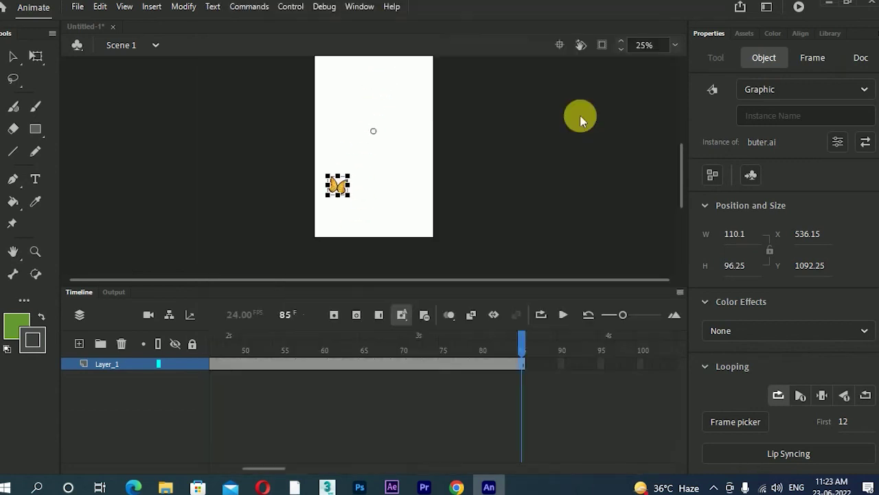
{"action": "left_click", "coordinate": [170, 368]}
{"action": "left_click", "coordinate": [63, 380]}
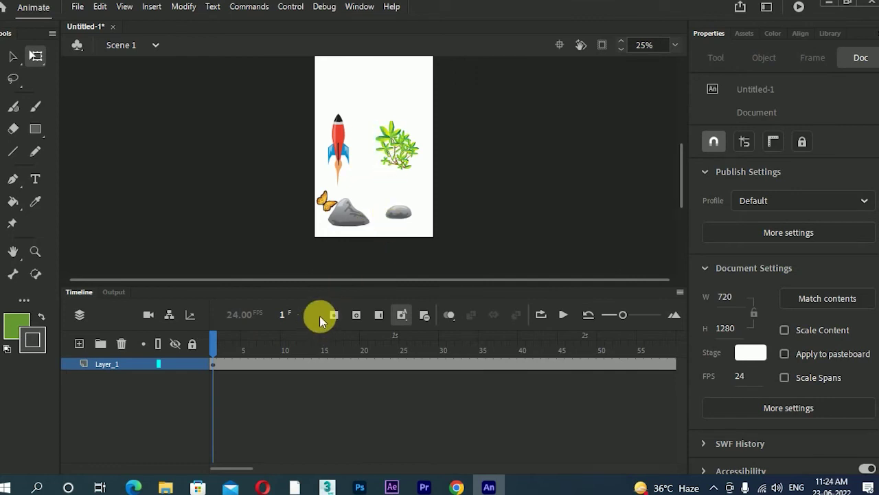
Show Layer_12 inside the buter.ai symbol and enlarge its plant to about 398 x 456 at the stage's lower-left corner
{"action": "double_click", "coordinate": [330, 227]}
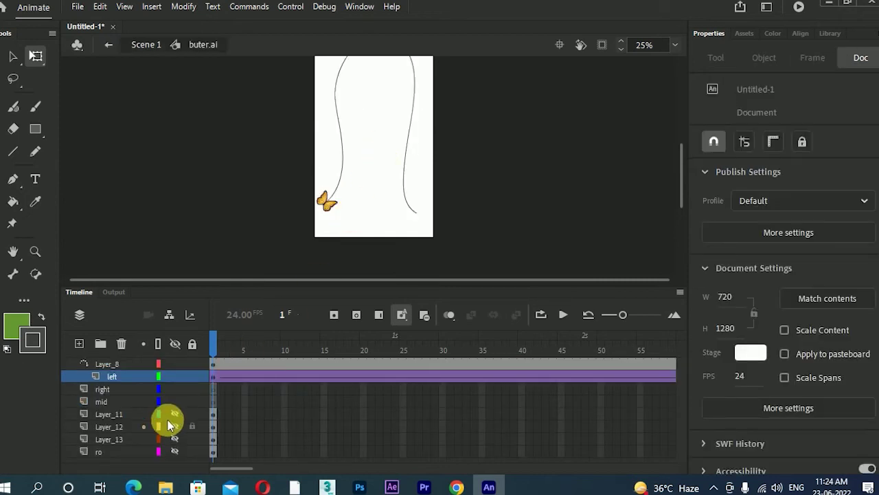
{"action": "left_click", "coordinate": [174, 427]}
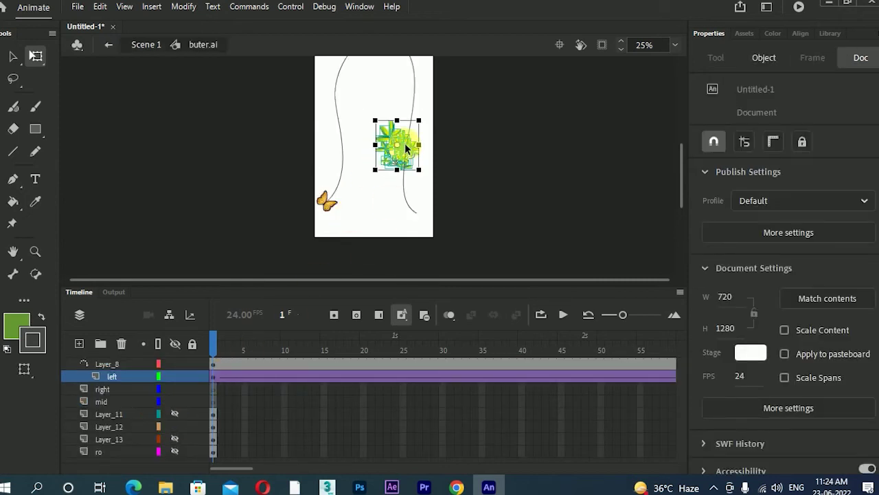
{"action": "left_click_drag", "start_coordinate": [404, 147], "coordinate": [358, 199]}
{"action": "left_click", "coordinate": [394, 151]}
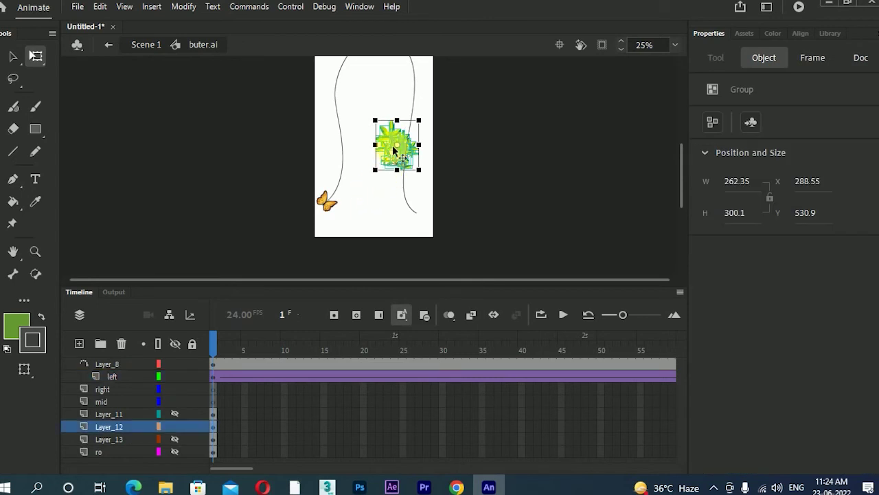
{"action": "left_click_drag", "start_coordinate": [396, 139], "coordinate": [374, 178]}
{"action": "left_click_drag", "start_coordinate": [353, 219], "coordinate": [352, 215]}
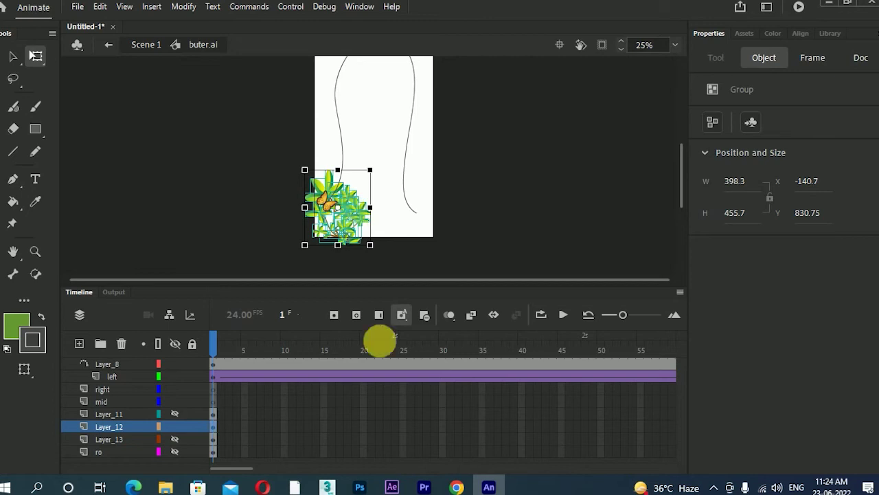
Extend Layer_12 to frame 80 so the plant lasts as long as the butterfly's flight
{"action": "left_click_drag", "start_coordinate": [244, 469], "coordinate": [274, 469]}
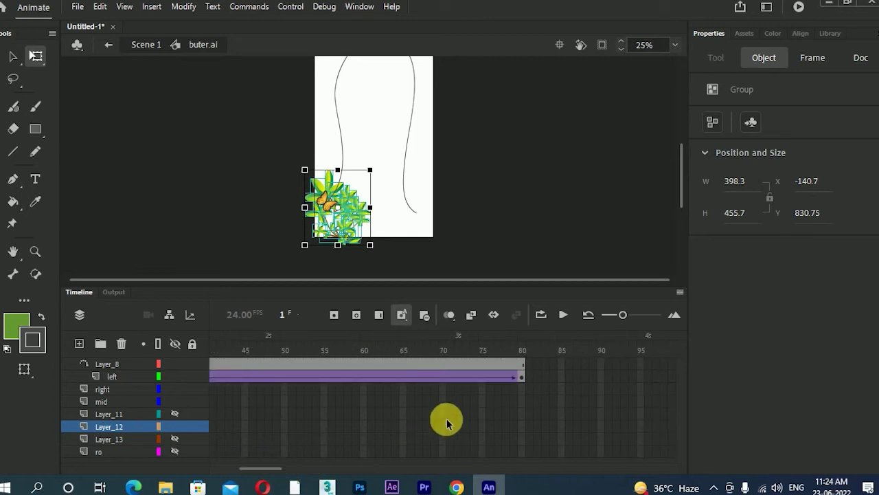
{"action": "left_click", "coordinate": [521, 429]}
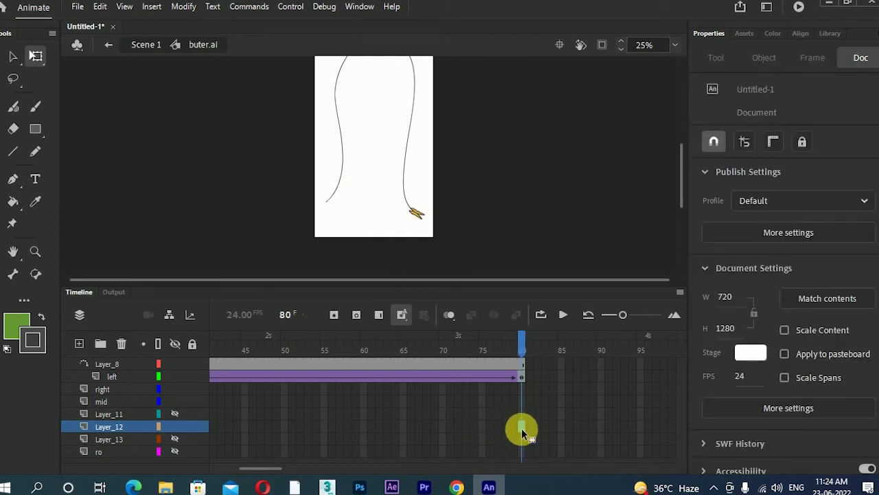
{"action": "key", "text": "F5"}
Test the movie with the plant in place, close the preview, and return to frame 1
{"action": "key", "text": "ctrl+Return"}
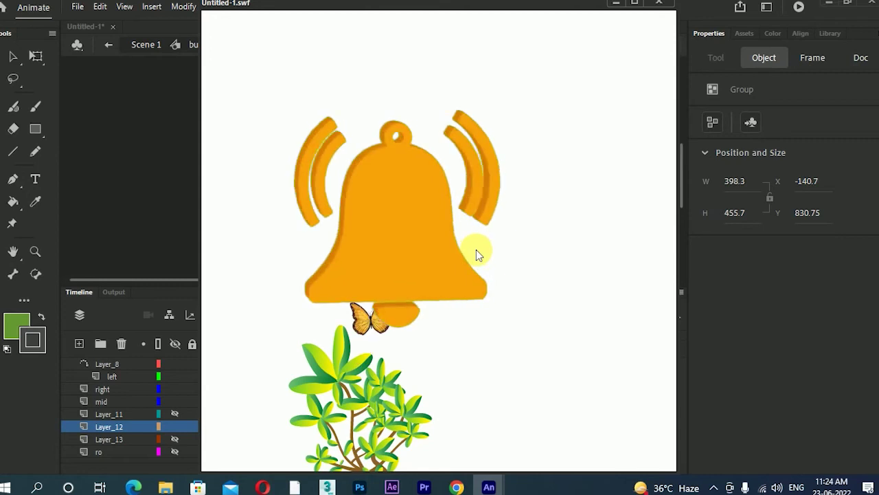
{"action": "left_click", "coordinate": [658, 3]}
{"action": "left_click_drag", "start_coordinate": [442, 345], "coordinate": [73, 387]}
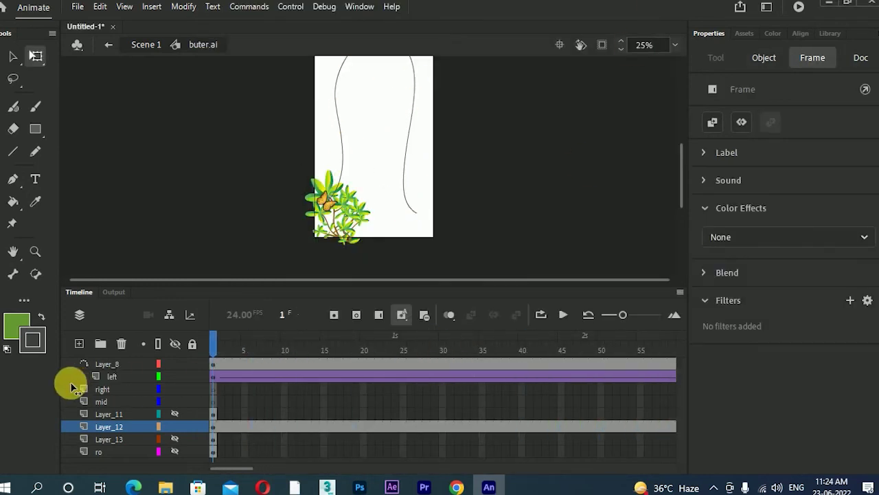
{"action": "left_click", "coordinate": [112, 439]}
{"action": "left_click", "coordinate": [111, 425]}
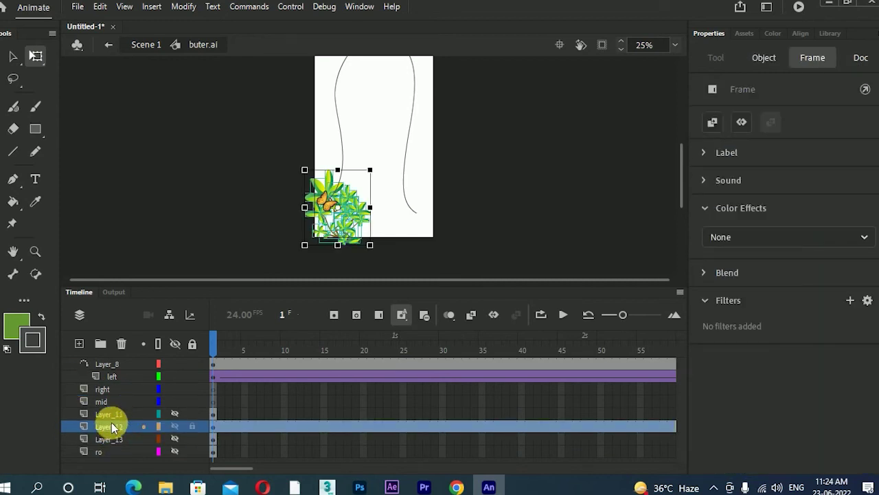
{"action": "left_click", "coordinate": [111, 416]}
{"action": "left_click", "coordinate": [107, 402]}
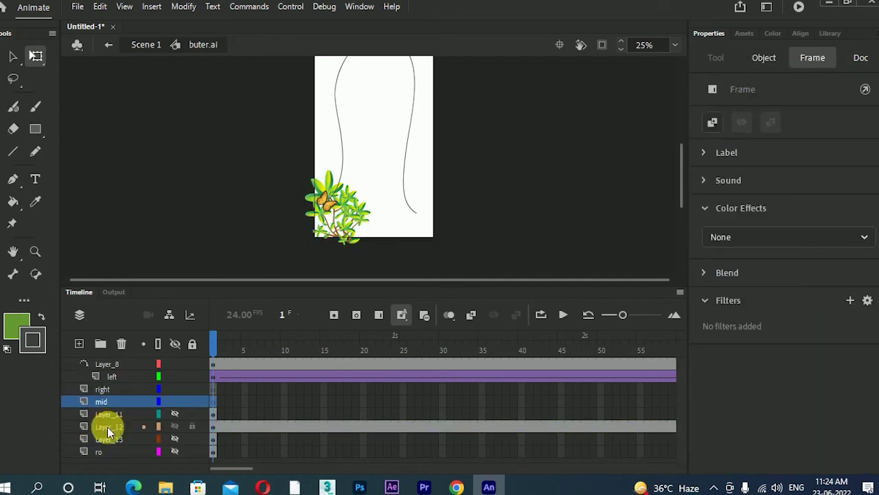
{"action": "left_click", "coordinate": [107, 427]}
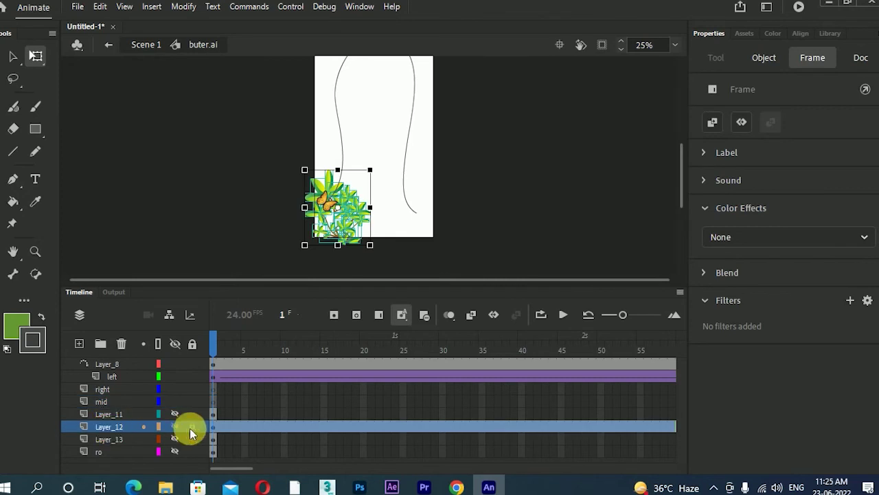
Show Layer_11 and enlarge its rounded stone beneath the flight path's lower-right end
{"action": "left_click", "coordinate": [175, 414]}
{"action": "left_click", "coordinate": [176, 413]}
{"action": "left_click", "coordinate": [417, 214]}
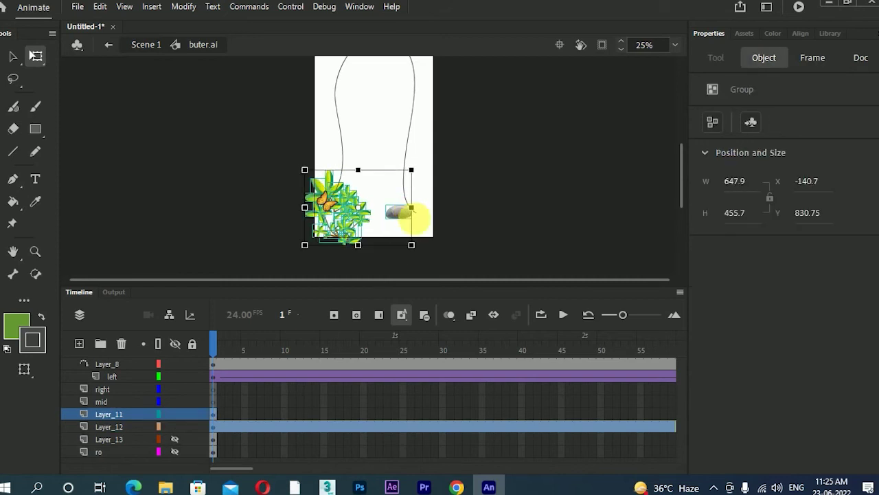
{"action": "key", "text": "ctrl+shift+g"}
{"action": "left_click", "coordinate": [419, 234]}
{"action": "left_click", "coordinate": [400, 213]}
{"action": "left_click_drag", "start_coordinate": [410, 216], "coordinate": [423, 211]}
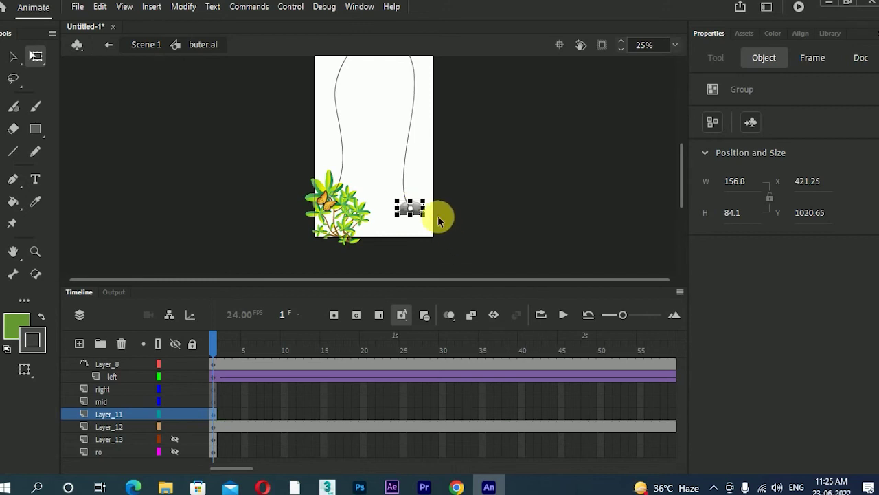
{"action": "left_click", "coordinate": [440, 220]}
{"action": "left_click", "coordinate": [428, 210]}
{"action": "left_click_drag", "start_coordinate": [425, 206], "coordinate": [427, 223]}
Extend Layer_11 to frame 80 and scrub back towards the start of the timeline
{"action": "left_click_drag", "start_coordinate": [226, 469], "coordinate": [276, 471]}
{"action": "left_click", "coordinate": [333, 417]}
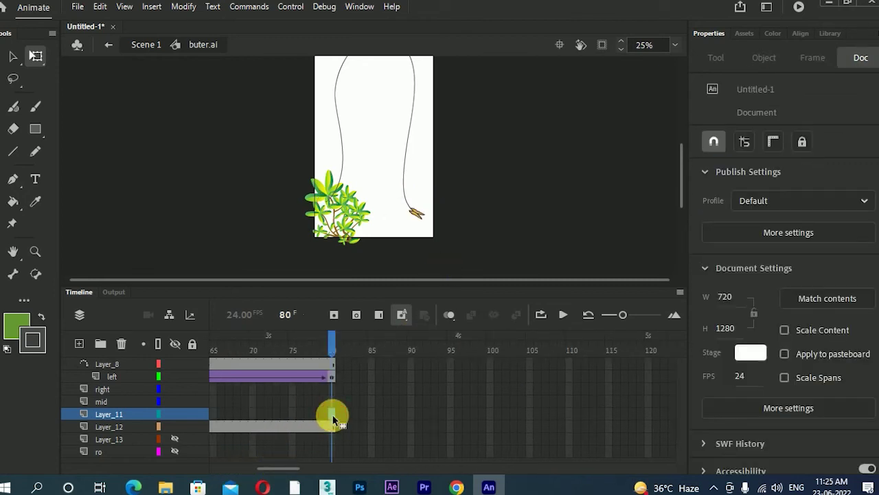
{"action": "key", "text": "F5"}
{"action": "left_click_drag", "start_coordinate": [309, 343], "coordinate": [128, 350]}
Show Layer_13, move it above the mid layer, and place its pointed rock at the base of the plant
{"action": "left_click", "coordinate": [108, 399]}
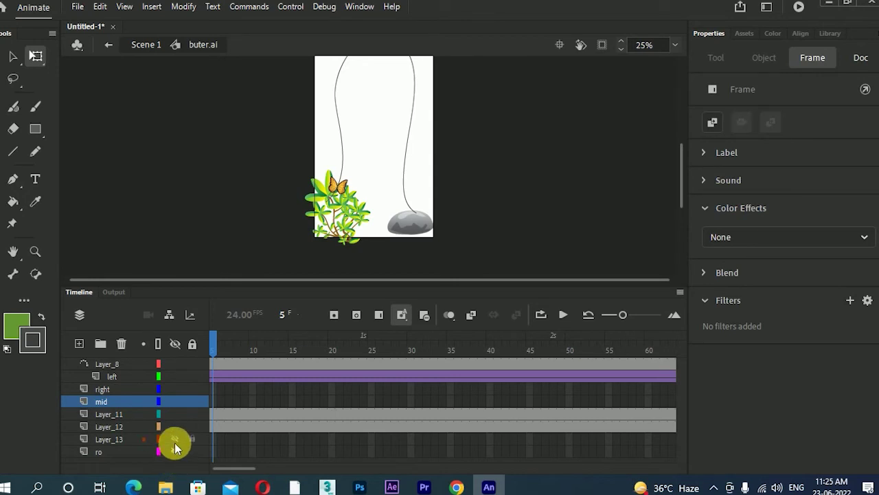
{"action": "left_click_drag", "start_coordinate": [130, 439], "coordinate": [133, 402]}
{"action": "mouse_move", "coordinate": [362, 194]}
{"action": "left_mouse_down"}
{"action": "mouse_move", "coordinate": [353, 208]}
{"action": "mouse_move", "coordinate": [360, 205]}
{"action": "left_mouse_up"}
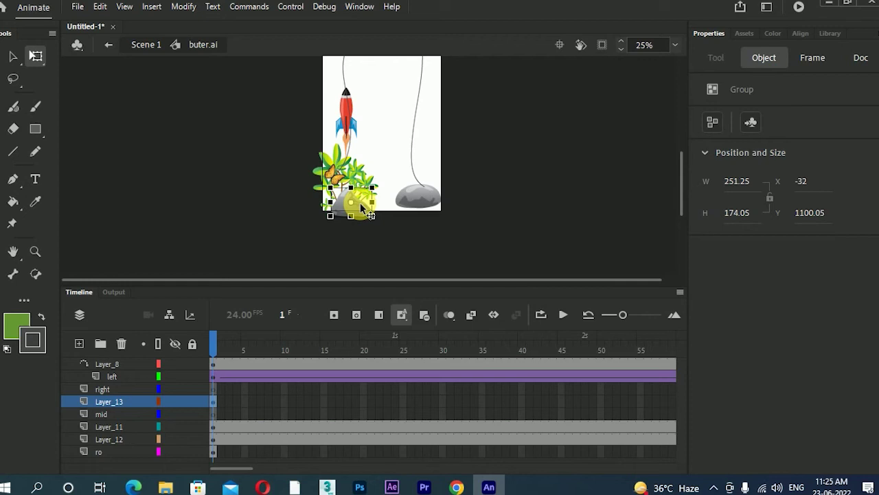
Extend Layer_13 to frame 80 and return to frame 1
{"action": "left_click_drag", "start_coordinate": [644, 409], "coordinate": [563, 402]}
{"action": "left_click", "coordinate": [565, 401]}
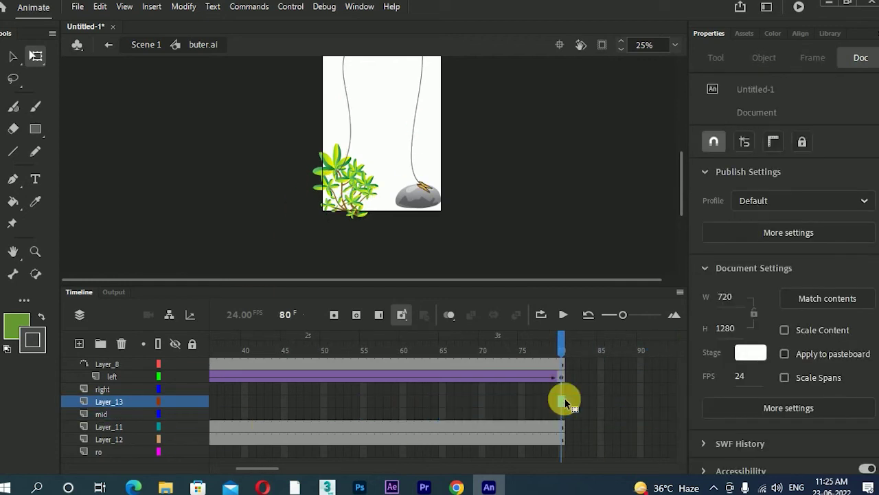
{"action": "key", "text": "F5"}
{"action": "left_click_drag", "start_coordinate": [553, 346], "coordinate": [32, 343]}
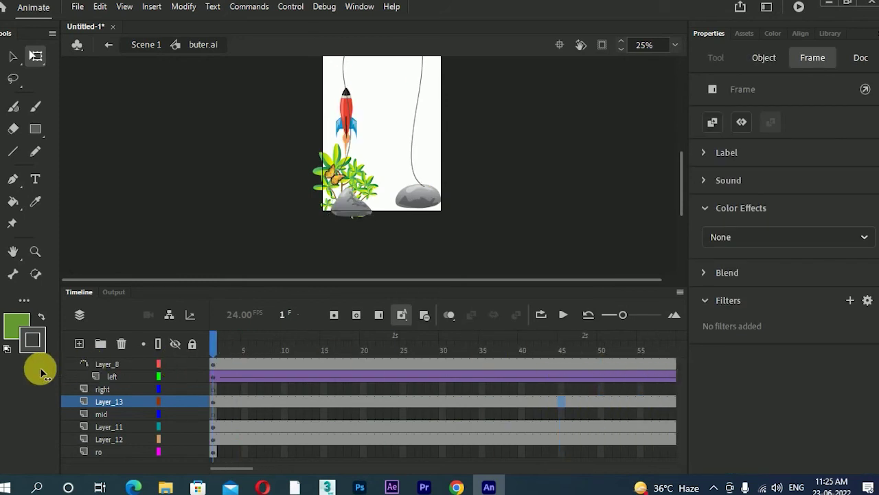
Select the rocket on the ro layer and move that layer directly above Layer_13
{"action": "left_click", "coordinate": [96, 413]}
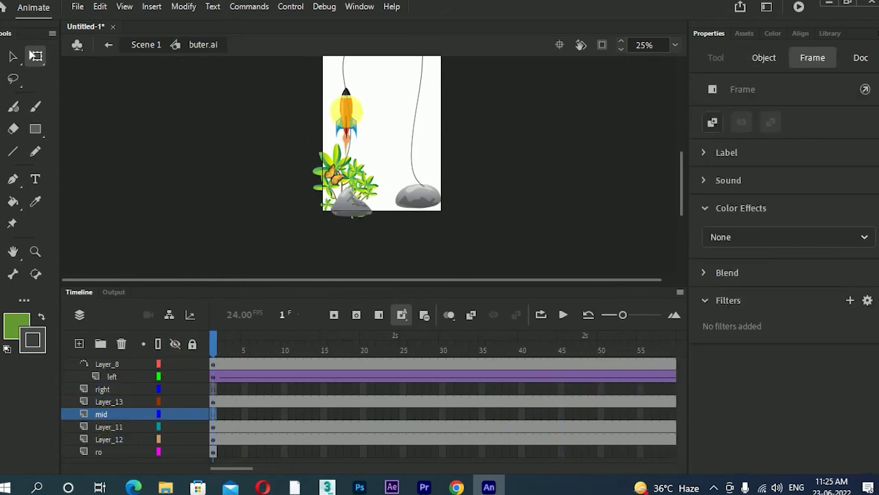
{"action": "left_click", "coordinate": [347, 103]}
{"action": "left_click", "coordinate": [348, 114]}
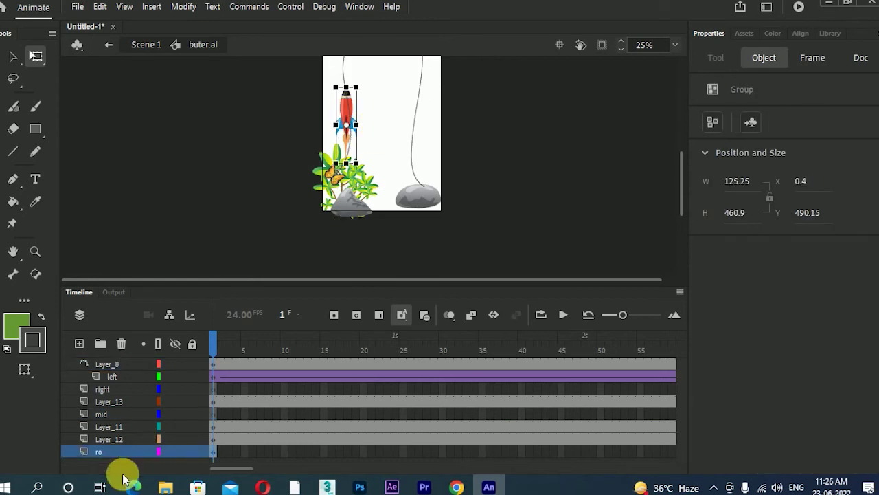
{"action": "left_click", "coordinate": [213, 454]}
{"action": "left_click_drag", "start_coordinate": [115, 454], "coordinate": [119, 399]}
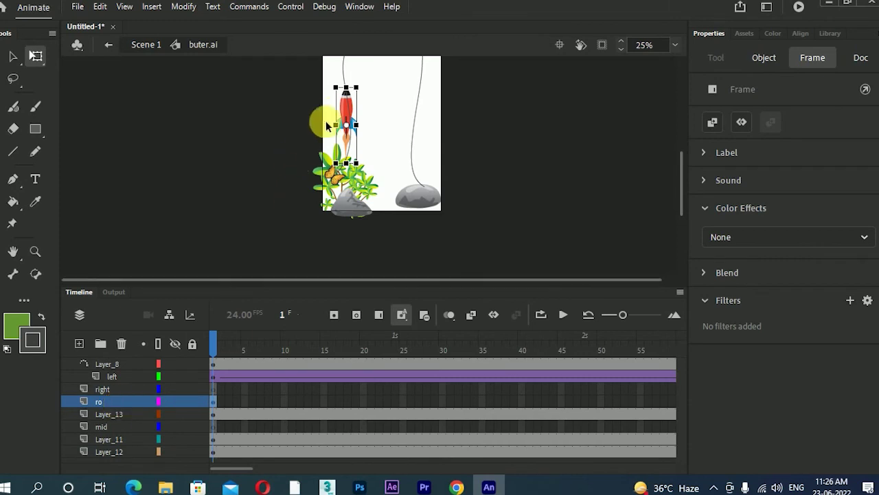
Move the rocket onto the rounded stone and shrink it to about 82 wide by 301 high
{"action": "left_click_drag", "start_coordinate": [343, 113], "coordinate": [434, 181]}
{"action": "left_click", "coordinate": [36, 57]}
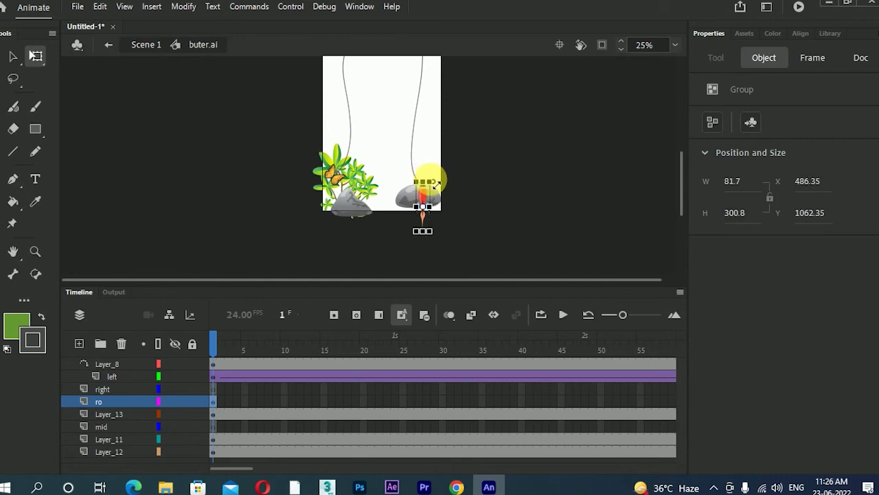
{"action": "left_click", "coordinate": [471, 181]}
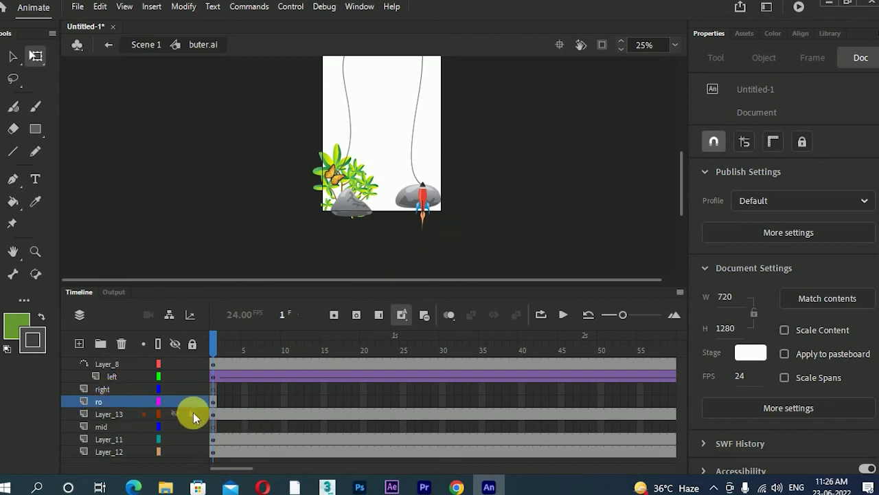
Copy the flight path from Layer_8 into frame 1 of the right layer and make that layer a guide
{"action": "left_click", "coordinate": [113, 390]}
{"action": "left_click", "coordinate": [215, 367]}
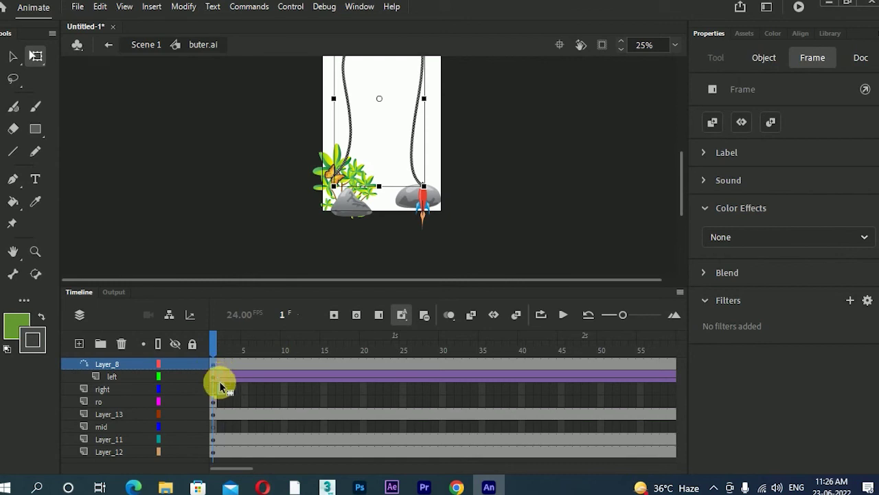
{"action": "left_click", "coordinate": [217, 388]}
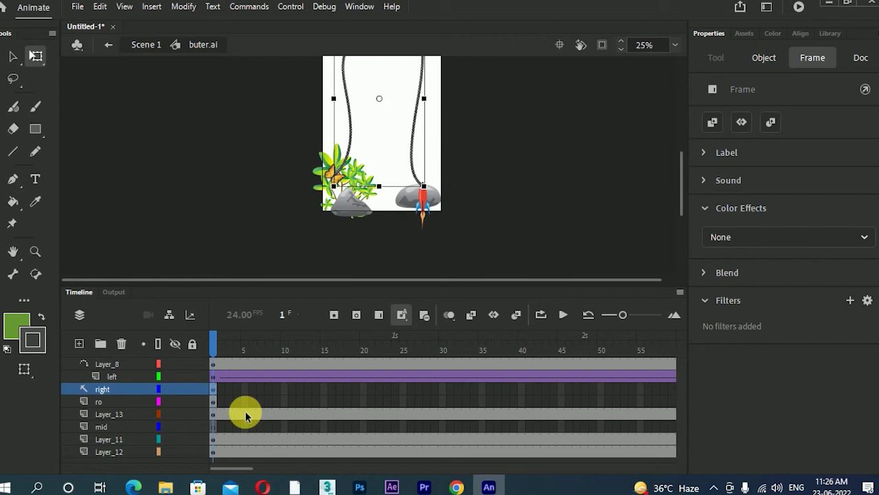
Extend the right and ro layers to frame 80 and add a keyframe on ro at frame 80
{"action": "left_click_drag", "start_coordinate": [231, 469], "coordinate": [261, 471]}
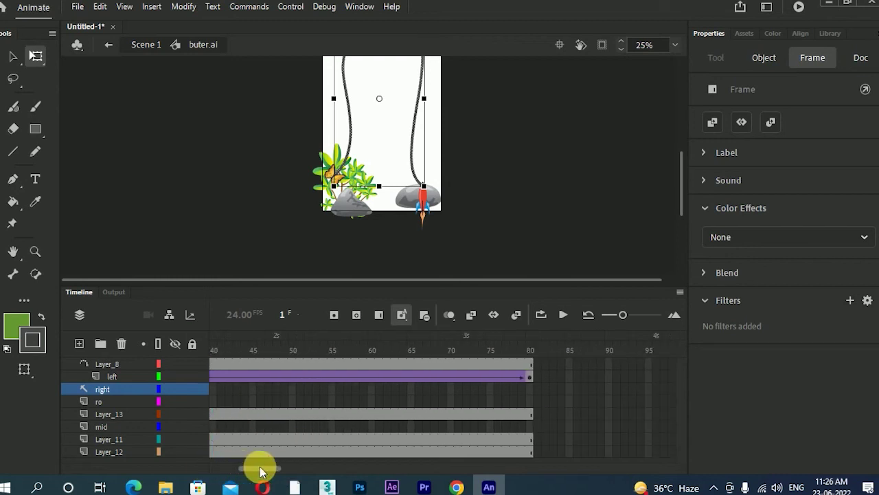
{"action": "left_click", "coordinate": [528, 401]}
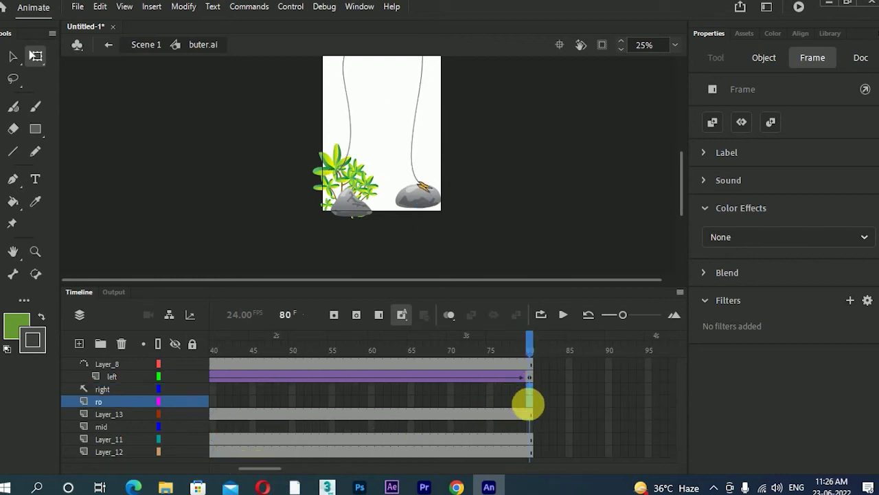
{"action": "key", "text": "F5"}
{"action": "left_click", "coordinate": [585, 413]}
{"action": "left_click", "coordinate": [535, 412]}
{"action": "left_click", "coordinate": [531, 403]}
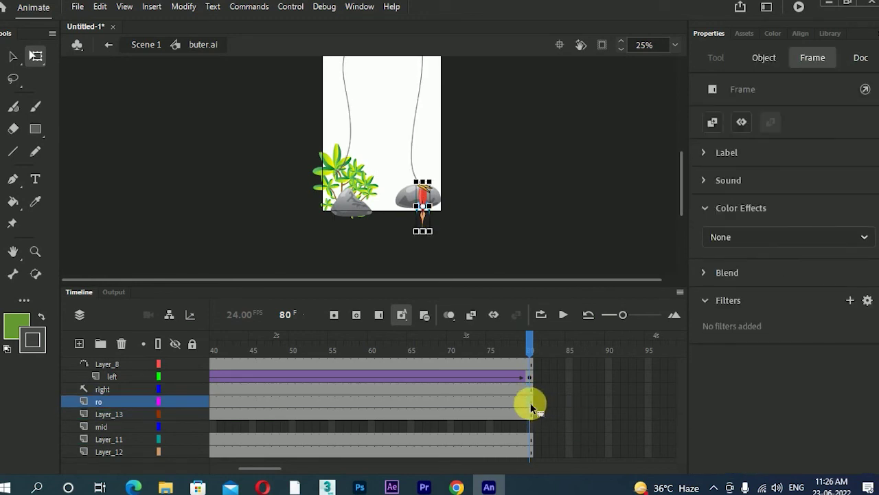
Create a classic tween on the ro layer, converting the rocket to a symbol
{"action": "right_click", "coordinate": [508, 401]}
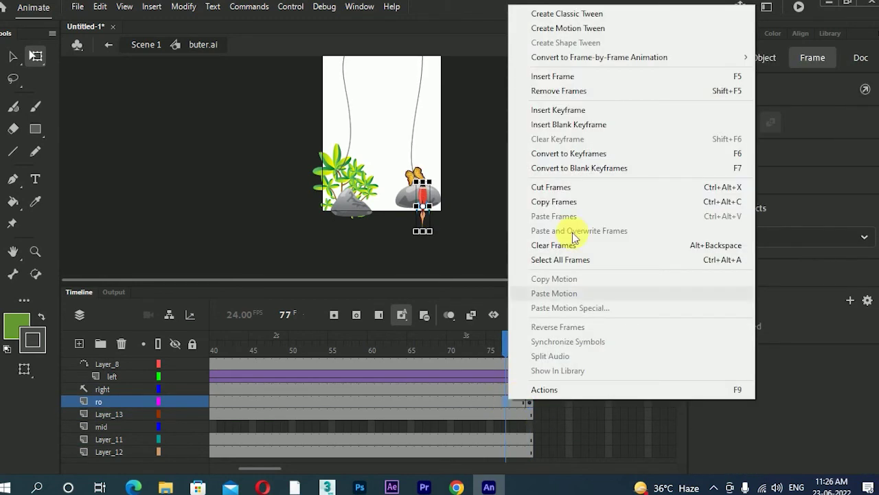
{"action": "left_click", "coordinate": [569, 27]}
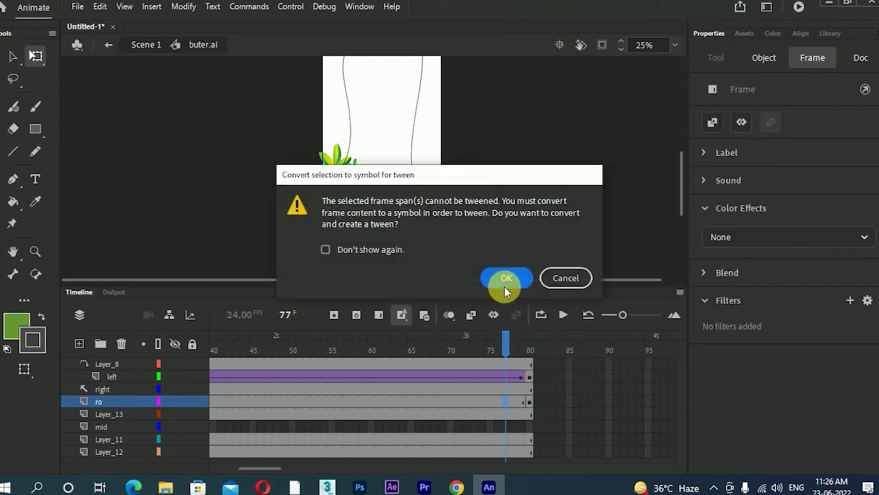
{"action": "left_click", "coordinate": [504, 285]}
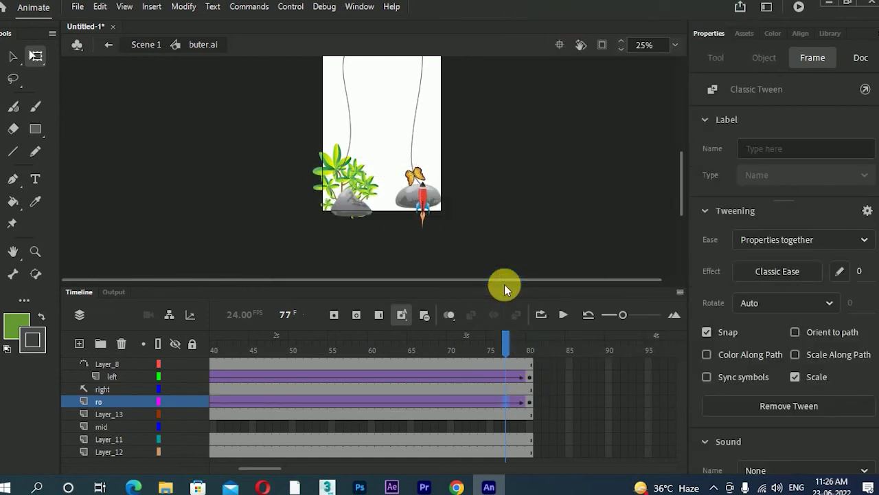
Move the rocket at frame 80 onto the plant, near the path's other end
{"action": "left_click", "coordinate": [13, 57]}
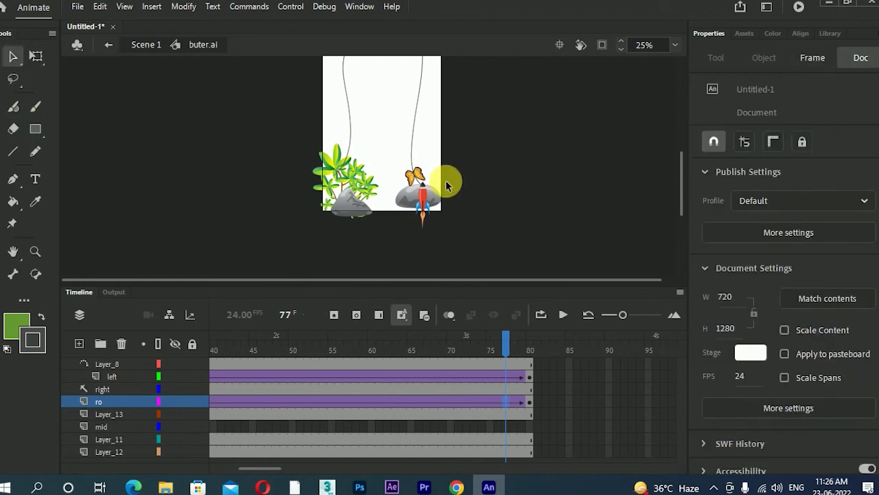
{"action": "left_click", "coordinate": [529, 401]}
{"action": "left_click", "coordinate": [340, 189]}
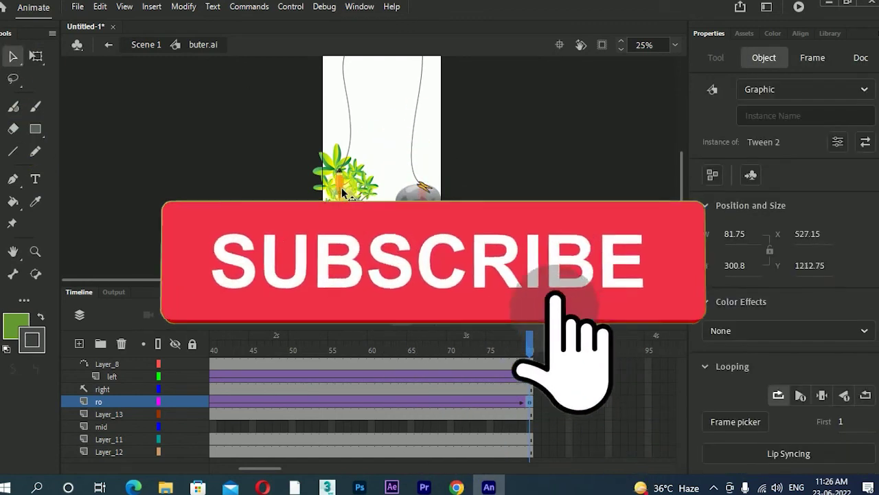
At frame 1, attach the ro layer to the right guide layer and play the animation
{"action": "left_click_drag", "start_coordinate": [525, 348], "coordinate": [142, 349]}
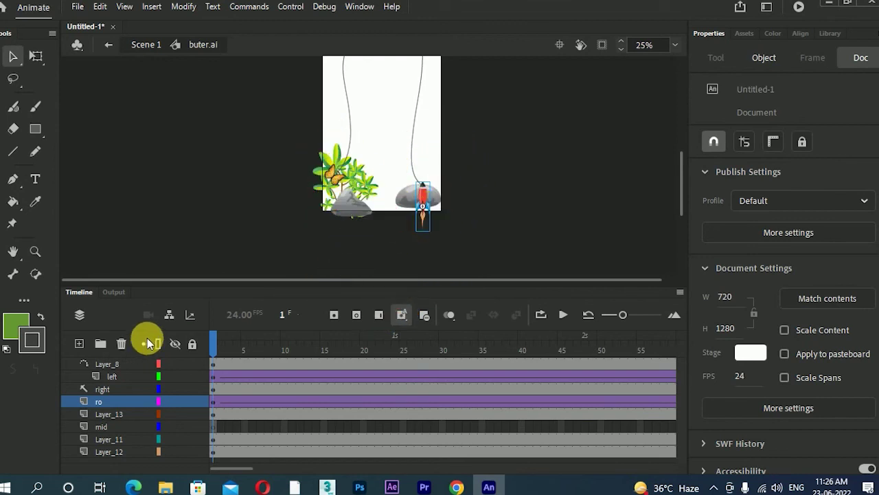
{"action": "left_click_drag", "start_coordinate": [123, 404], "coordinate": [126, 395]}
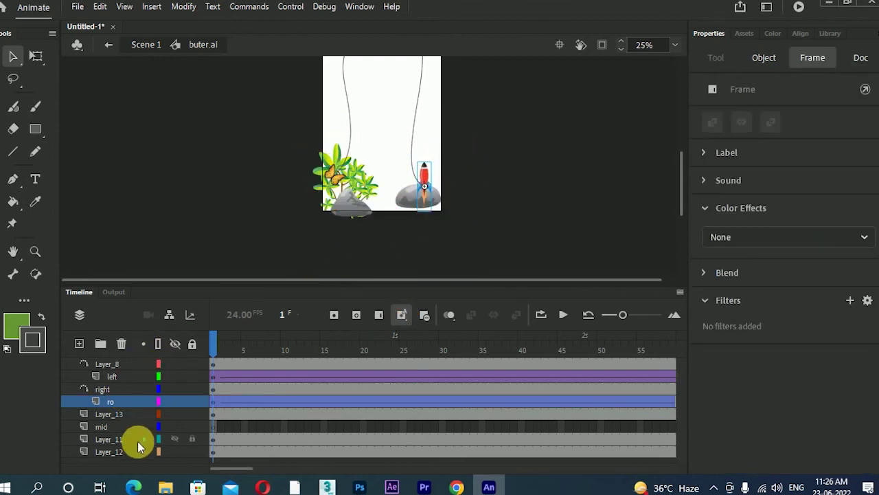
{"action": "key", "text": "Return"}
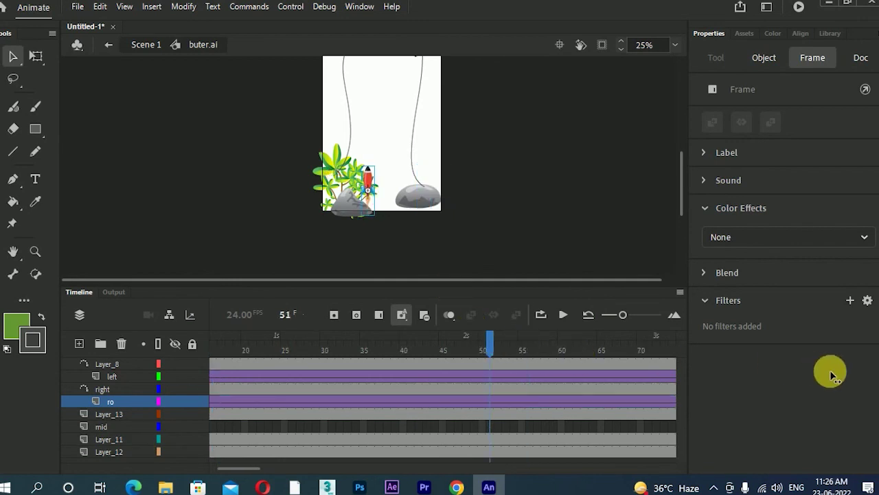
Snap the rocket at frame 80 to the path's end above the plant, scrub through the motion, and return to frame 1
{"action": "left_click", "coordinate": [323, 402]}
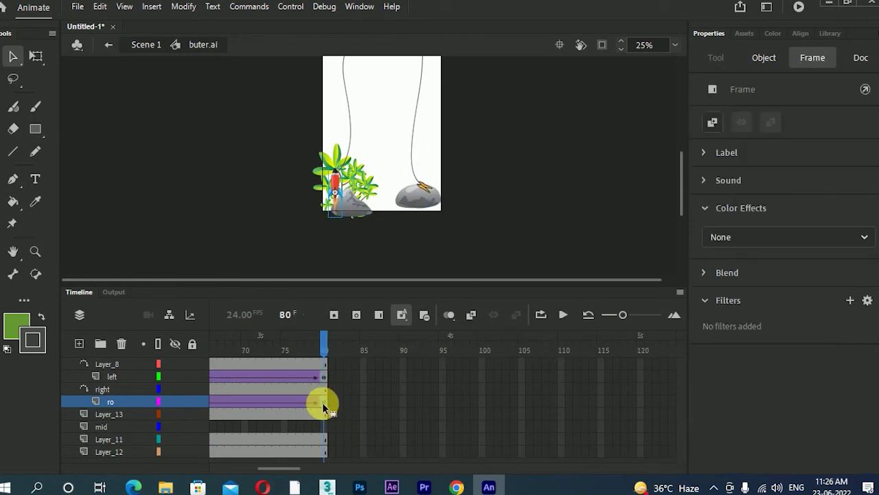
{"action": "left_click_drag", "start_coordinate": [336, 196], "coordinate": [334, 171]}
{"action": "left_click_drag", "start_coordinate": [332, 338], "coordinate": [682, 388]}
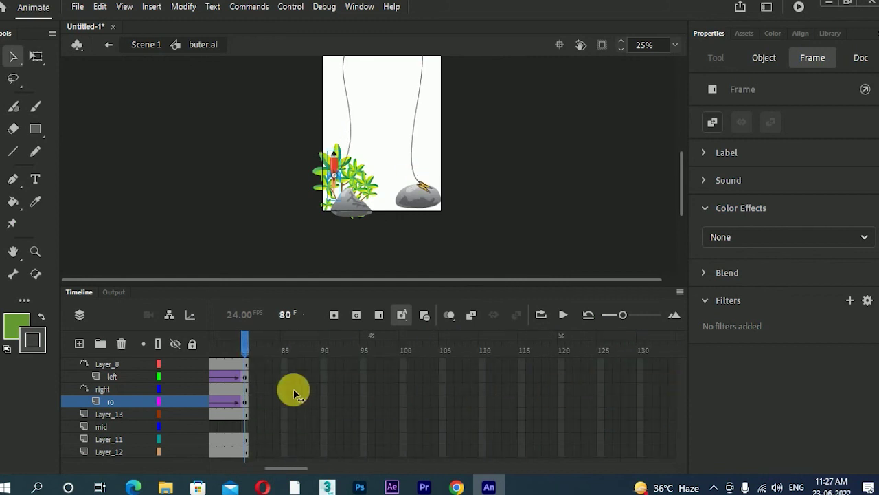
{"action": "left_click_drag", "start_coordinate": [295, 392], "coordinate": [128, 391]}
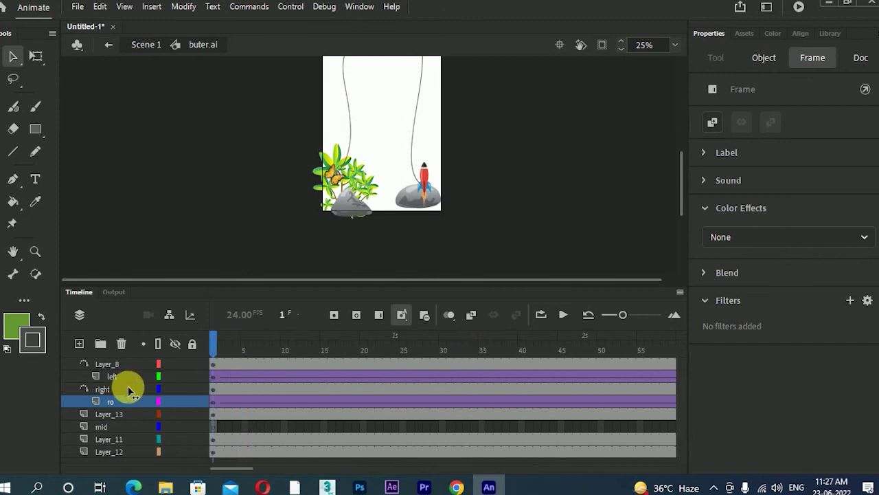
Turn on Orient to path for the ro tween and rotate the rocket at frame 1 to follow the path
{"action": "left_click", "coordinate": [263, 405]}
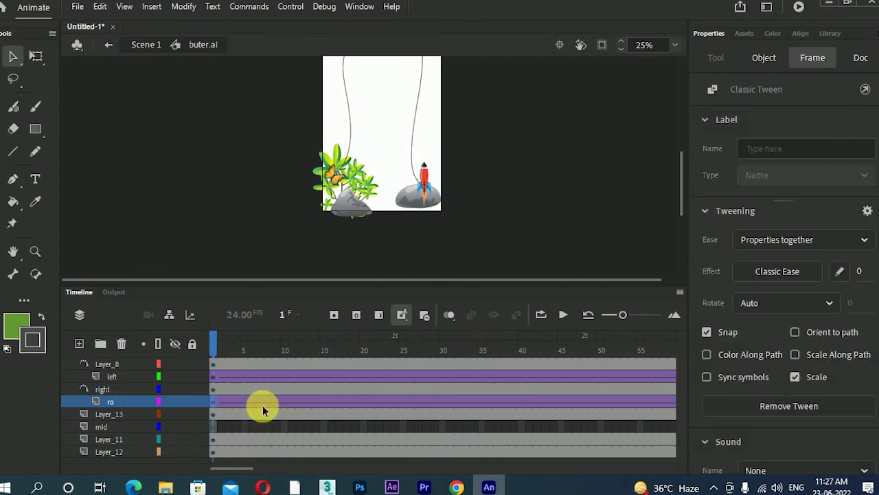
{"action": "left_click", "coordinate": [795, 332]}
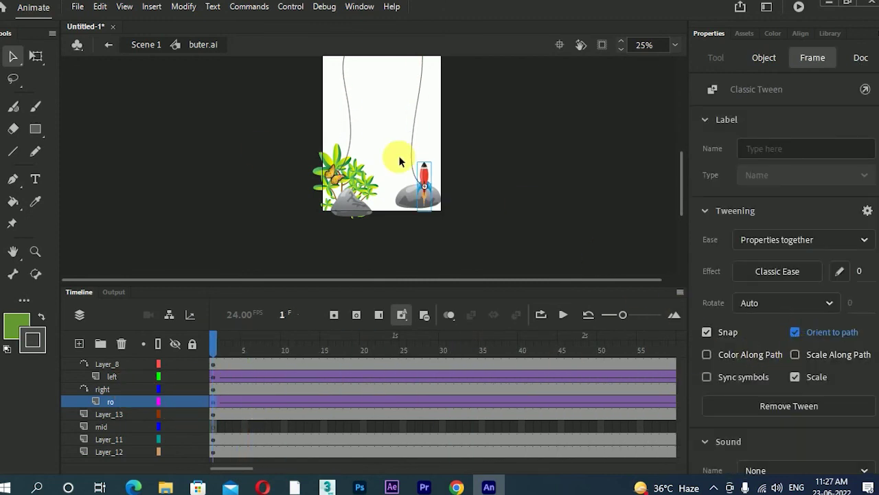
{"action": "left_click", "coordinate": [35, 55]}
{"action": "left_click_drag", "start_coordinate": [437, 162], "coordinate": [423, 165]}
Rotate the rocket at frame 80 so its nose points down and left along the path, and test the movie
{"action": "left_click_drag", "start_coordinate": [621, 350], "coordinate": [208, 405]}
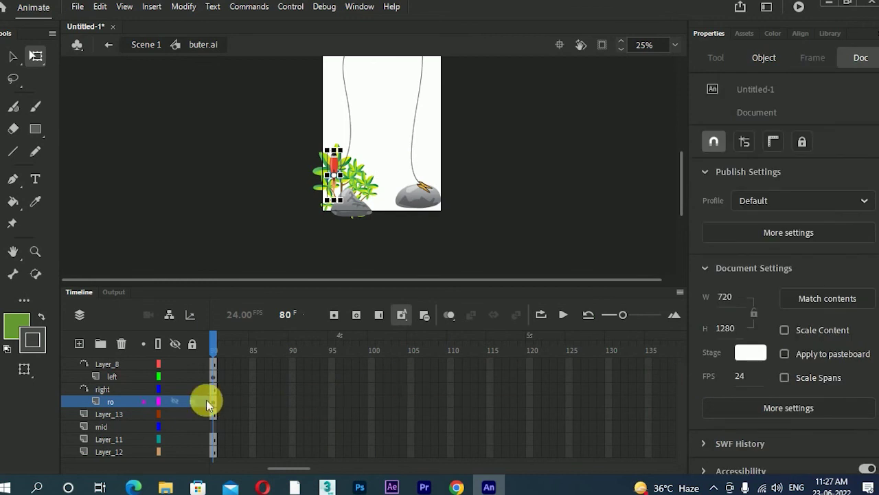
{"action": "left_click", "coordinate": [217, 406]}
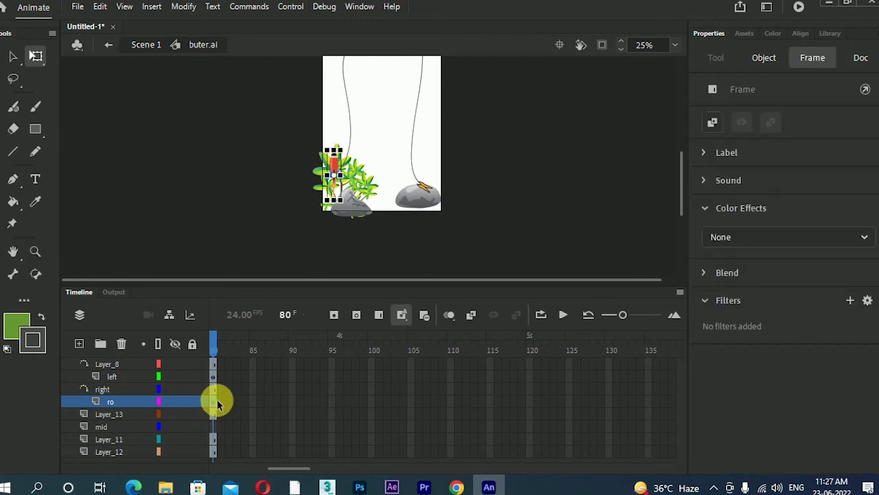
{"action": "left_click_drag", "start_coordinate": [322, 157], "coordinate": [300, 199]}
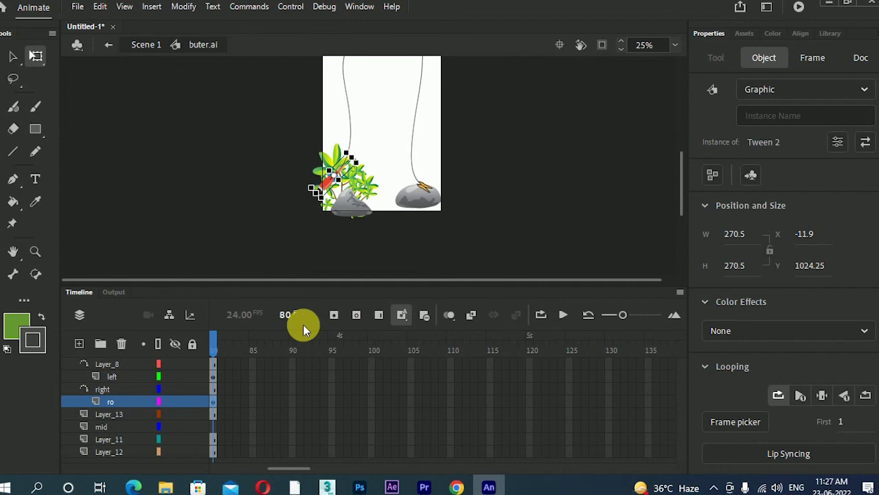
{"action": "key", "text": "ctrl+Return"}
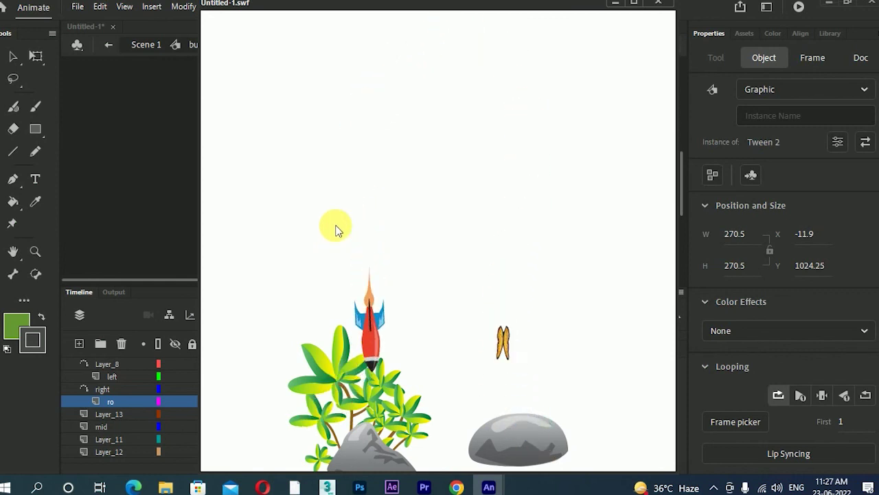
{"action": "left_click", "coordinate": [658, 3]}
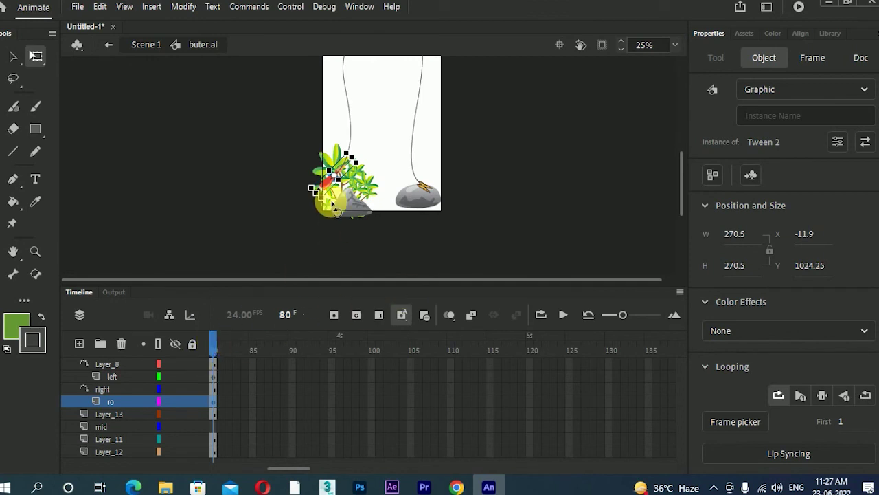
Shrink the rocket at frame 80 to about 93 by 93 and scrub back to the start of the timeline
{"action": "scroll", "coordinate": [334, 207], "scroll_direction": "up", "scroll_amount": 2}
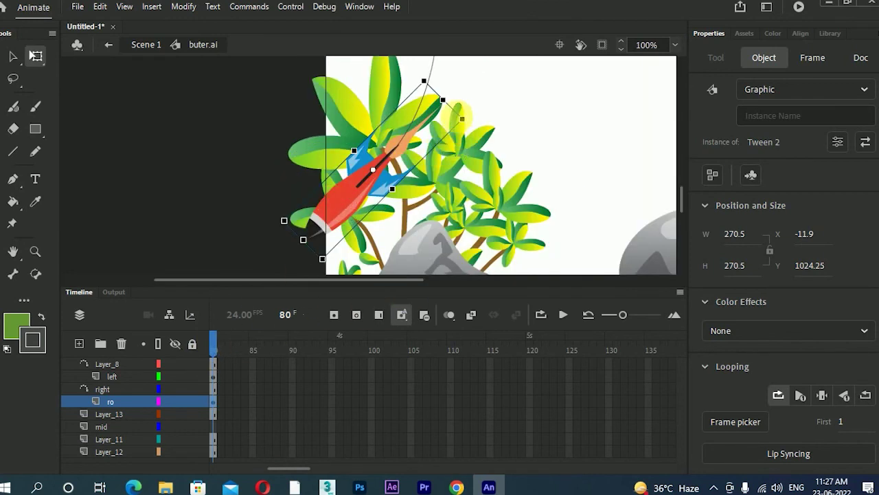
{"action": "left_click_drag", "start_coordinate": [467, 127], "coordinate": [423, 147]}
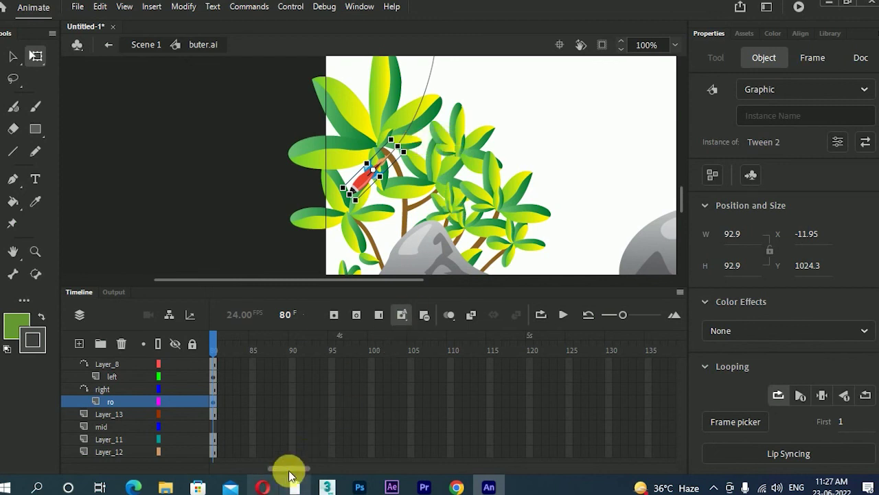
{"action": "left_click_drag", "start_coordinate": [290, 469], "coordinate": [167, 471]}
{"action": "left_click", "coordinate": [214, 349]}
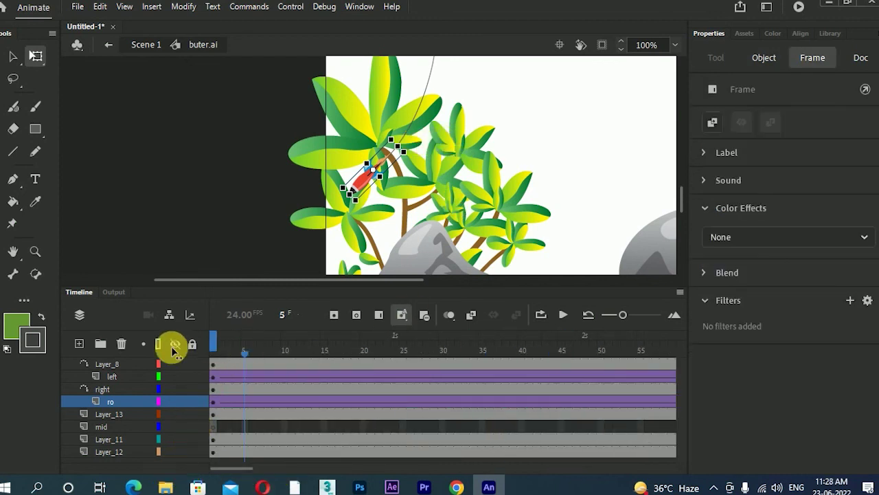
Shrink the rocket on the stone at frame 1 to about 82 by 97 and rotate it to follow the guide path
{"action": "scroll", "coordinate": [374, 164], "scroll_direction": "right", "scroll_amount": 5}
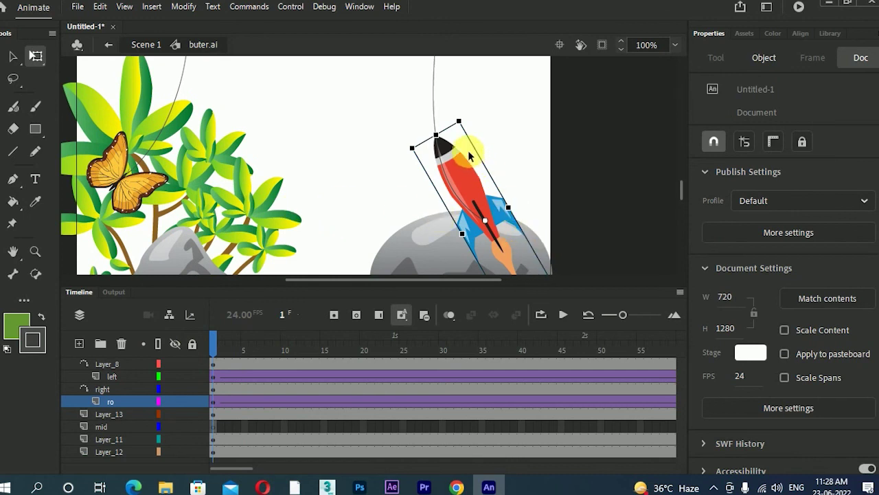
{"action": "left_click_drag", "start_coordinate": [468, 127], "coordinate": [465, 167]}
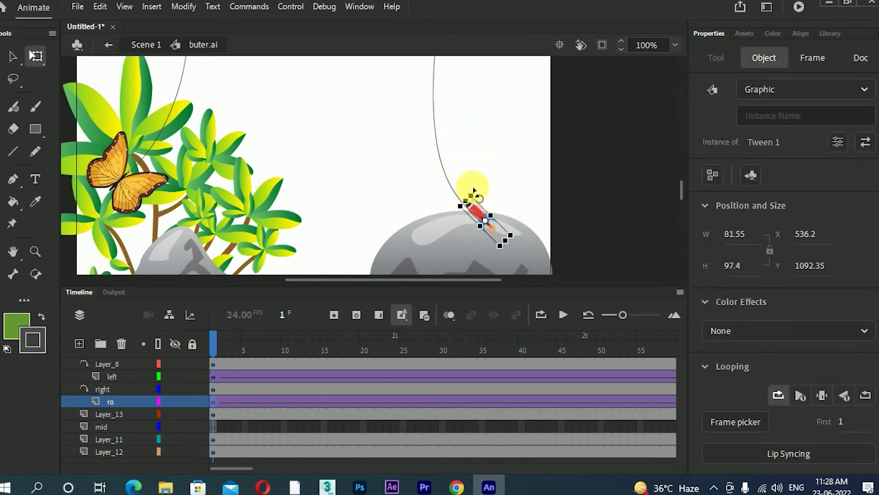
{"action": "left_click_drag", "start_coordinate": [474, 192], "coordinate": [471, 190]}
{"action": "left_click", "coordinate": [339, 337]}
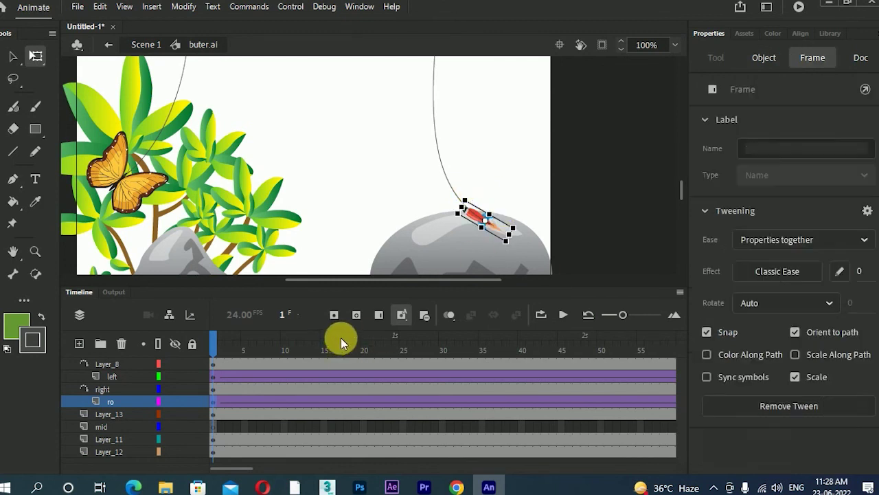
Check the motion at frame 35, play the test movie to review both flights, and close the preview
{"action": "left_click", "coordinate": [484, 341]}
{"action": "key", "text": "ctrl+Return"}
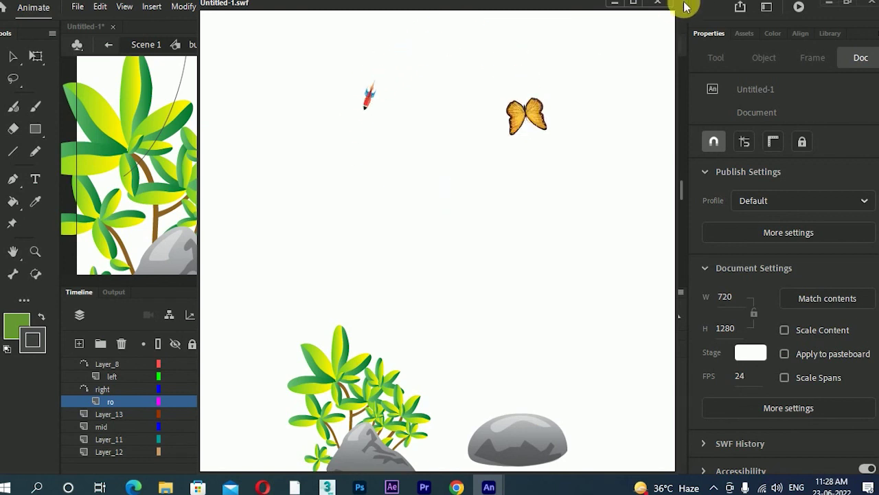
{"action": "left_click", "coordinate": [657, 3]}
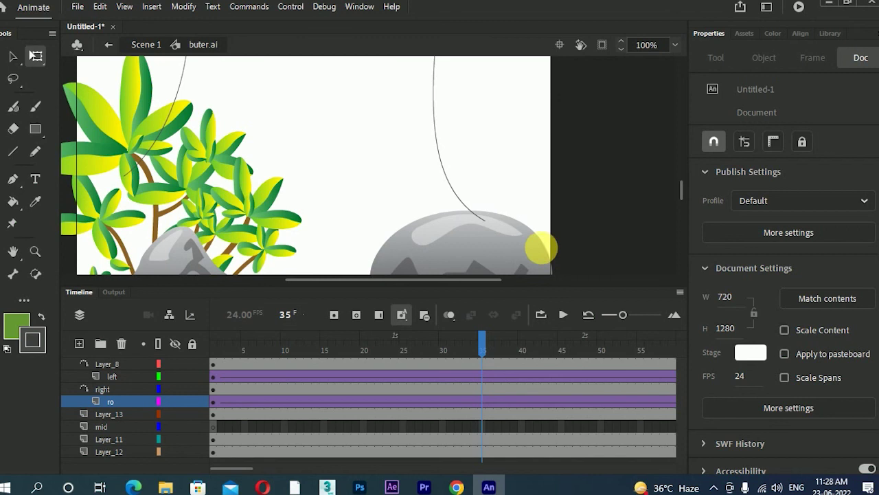
Move the stone's layer, Layer_11, to the top of the layer stack so it covers the rocket at frame 1, and test the movie
{"action": "left_click", "coordinate": [516, 251]}
{"action": "left_click_drag", "start_coordinate": [348, 356], "coordinate": [170, 367]}
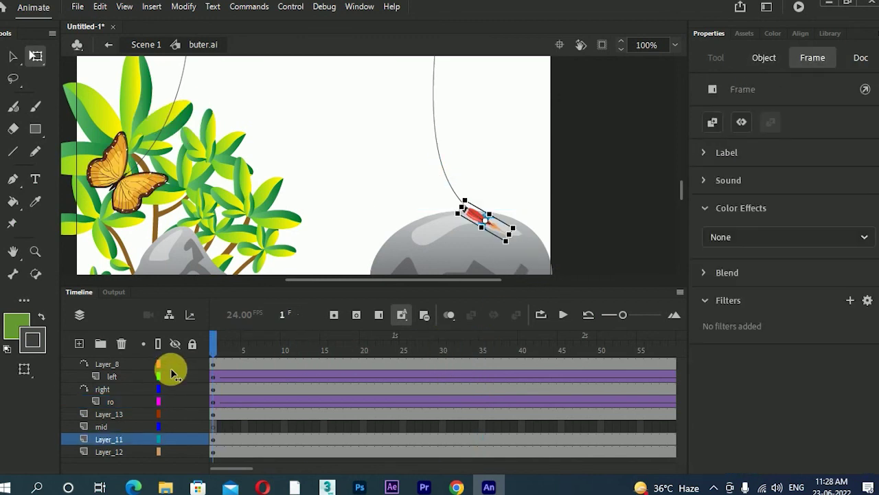
{"action": "left_click_drag", "start_coordinate": [104, 437], "coordinate": [132, 356]}
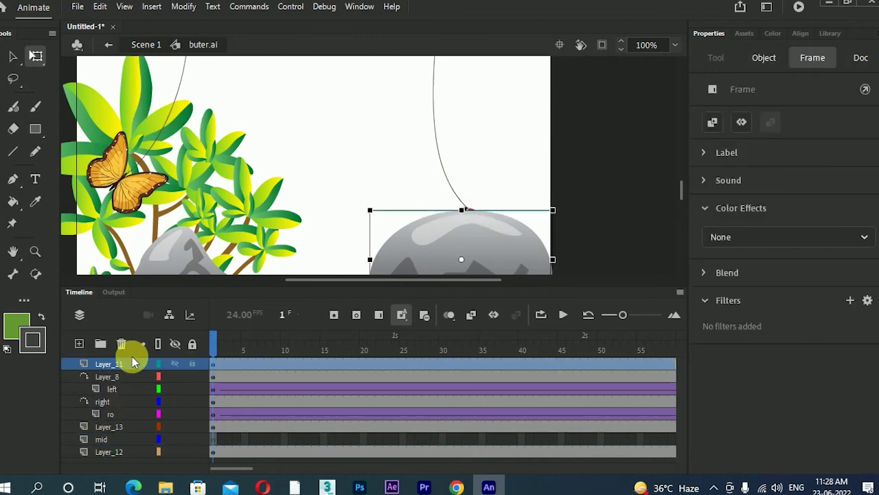
{"action": "key", "text": "ctrl+Return"}
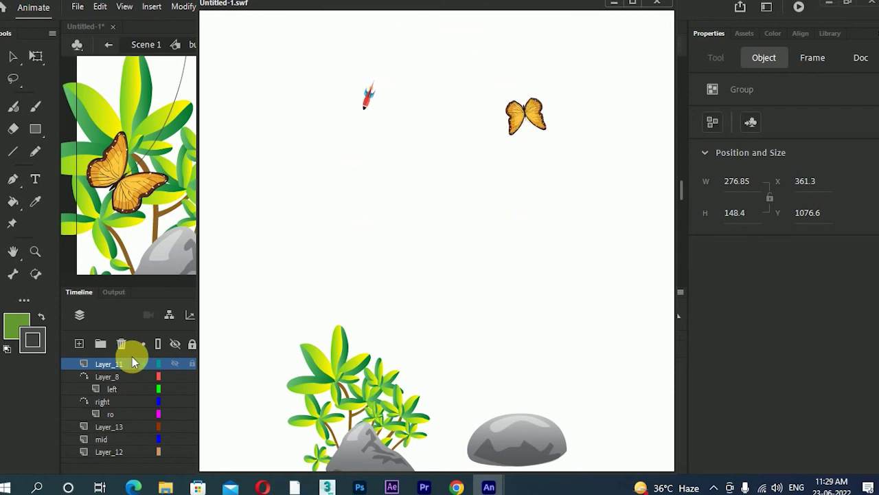
{"action": "key", "text": "ctrl+w"}
{"action": "scroll", "coordinate": [454, 193], "scroll_direction": "up", "scroll_amount": 3}
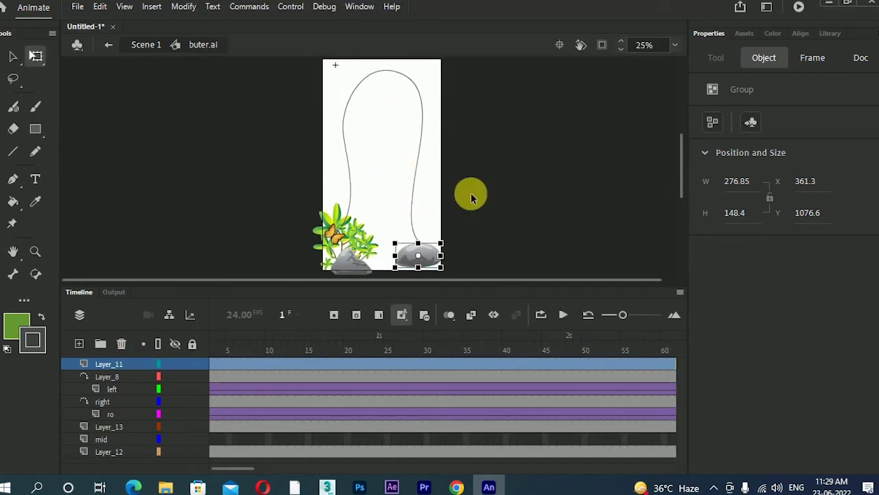